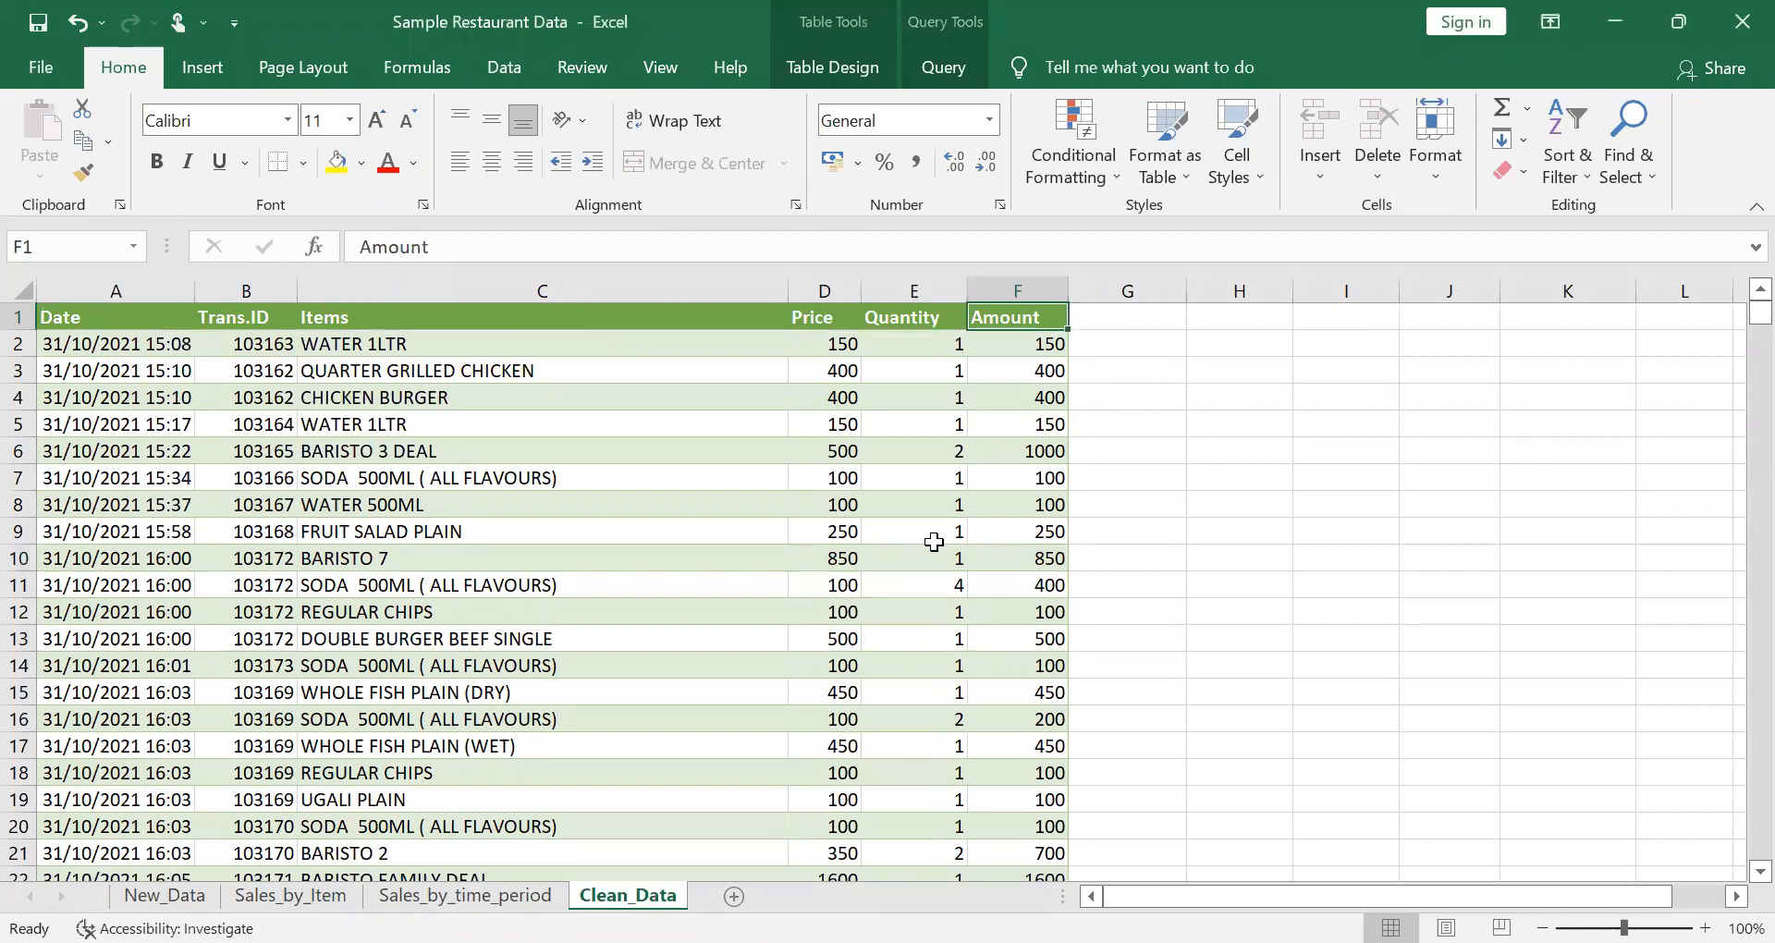
Add a new table column headed Day_Name in cell G1 of the Clean_Data sheet
key(Left)
key(Right)
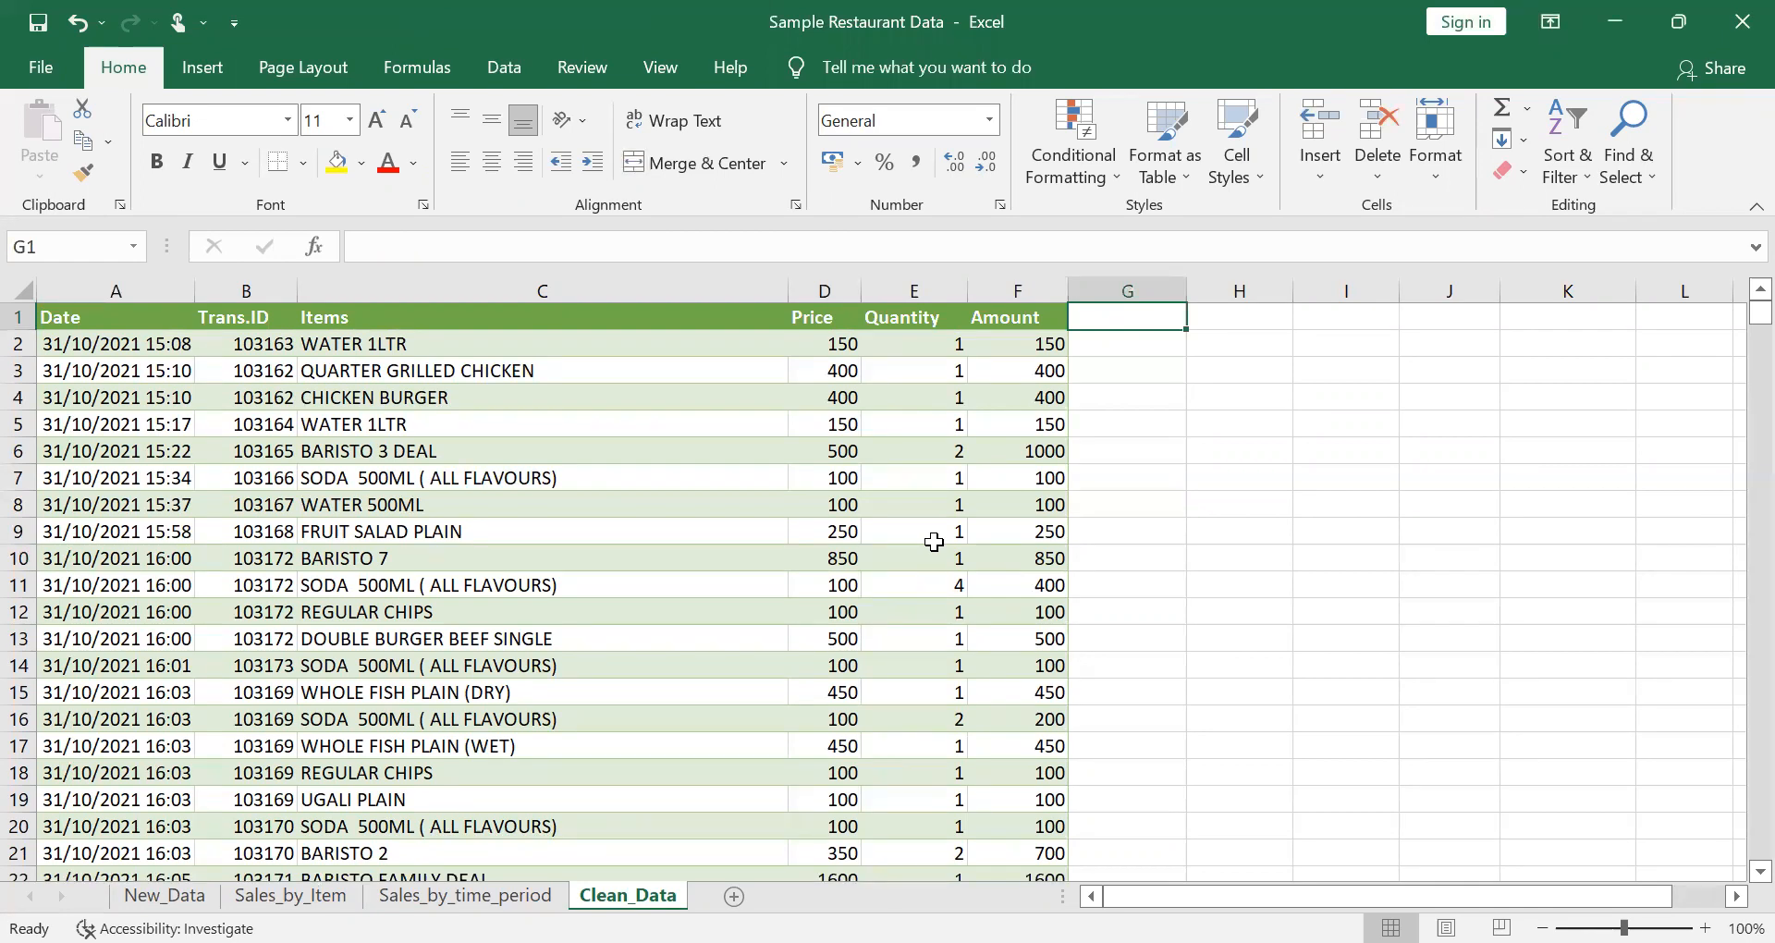
text(Dat_)
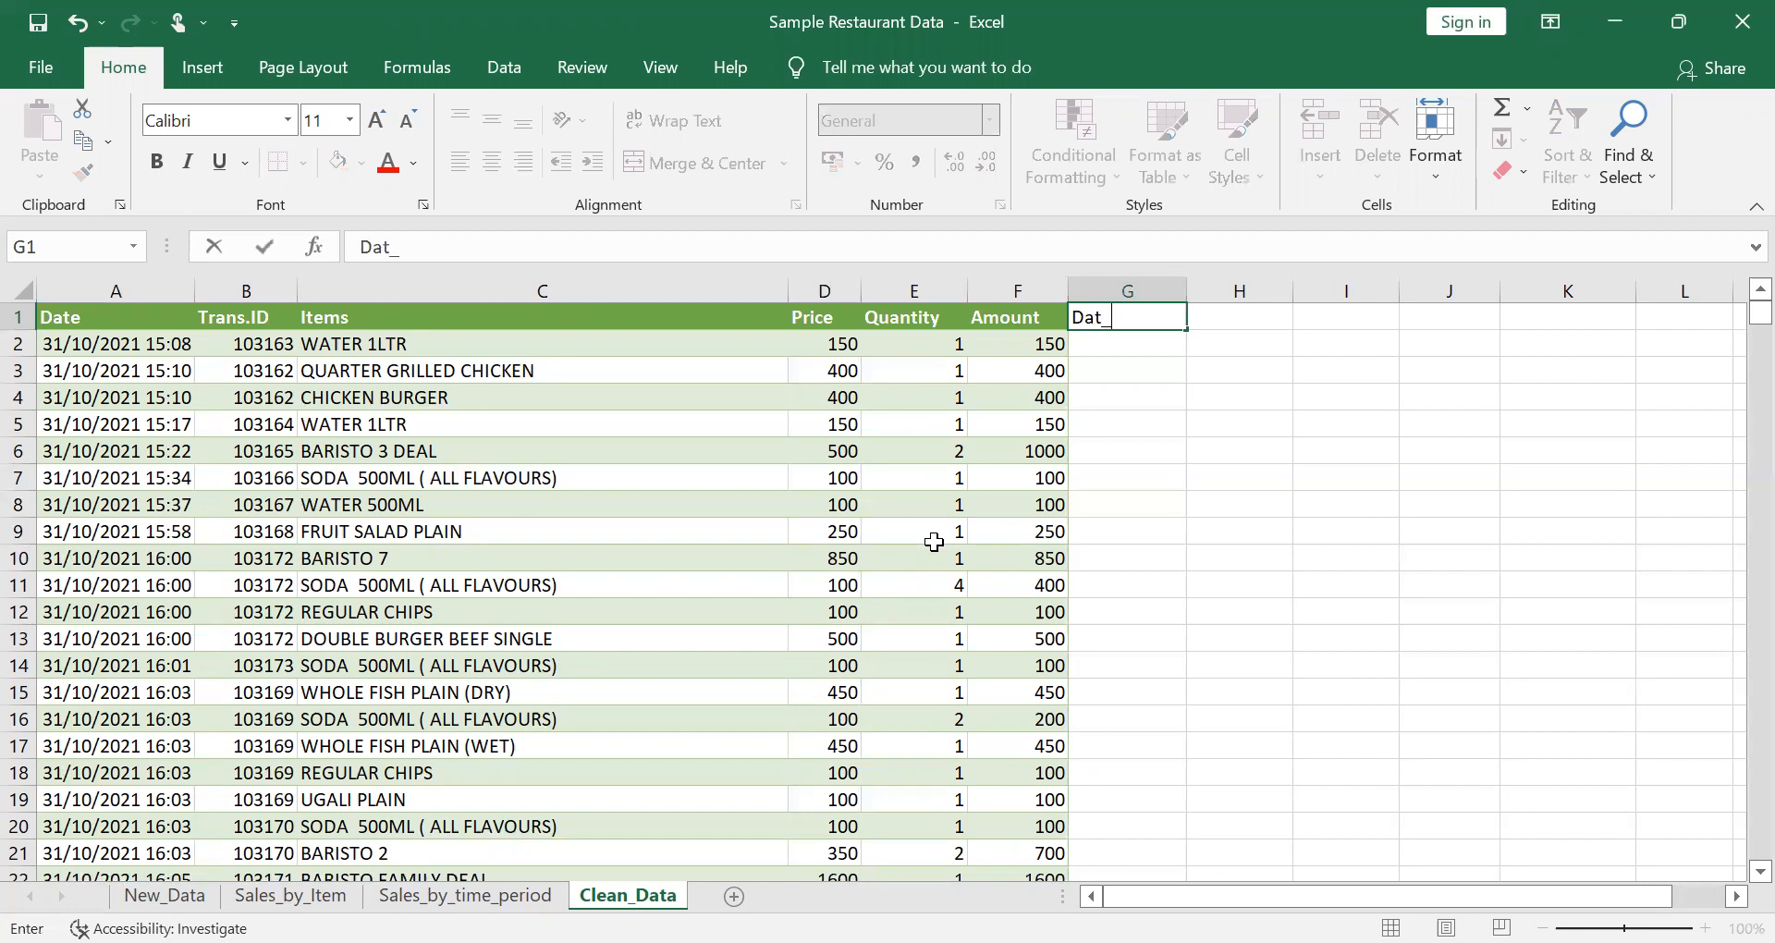
key(BackSpace)
key(BackSpace)
text(Y)
key(BackSpace)
text(y_Name)
key(Return)
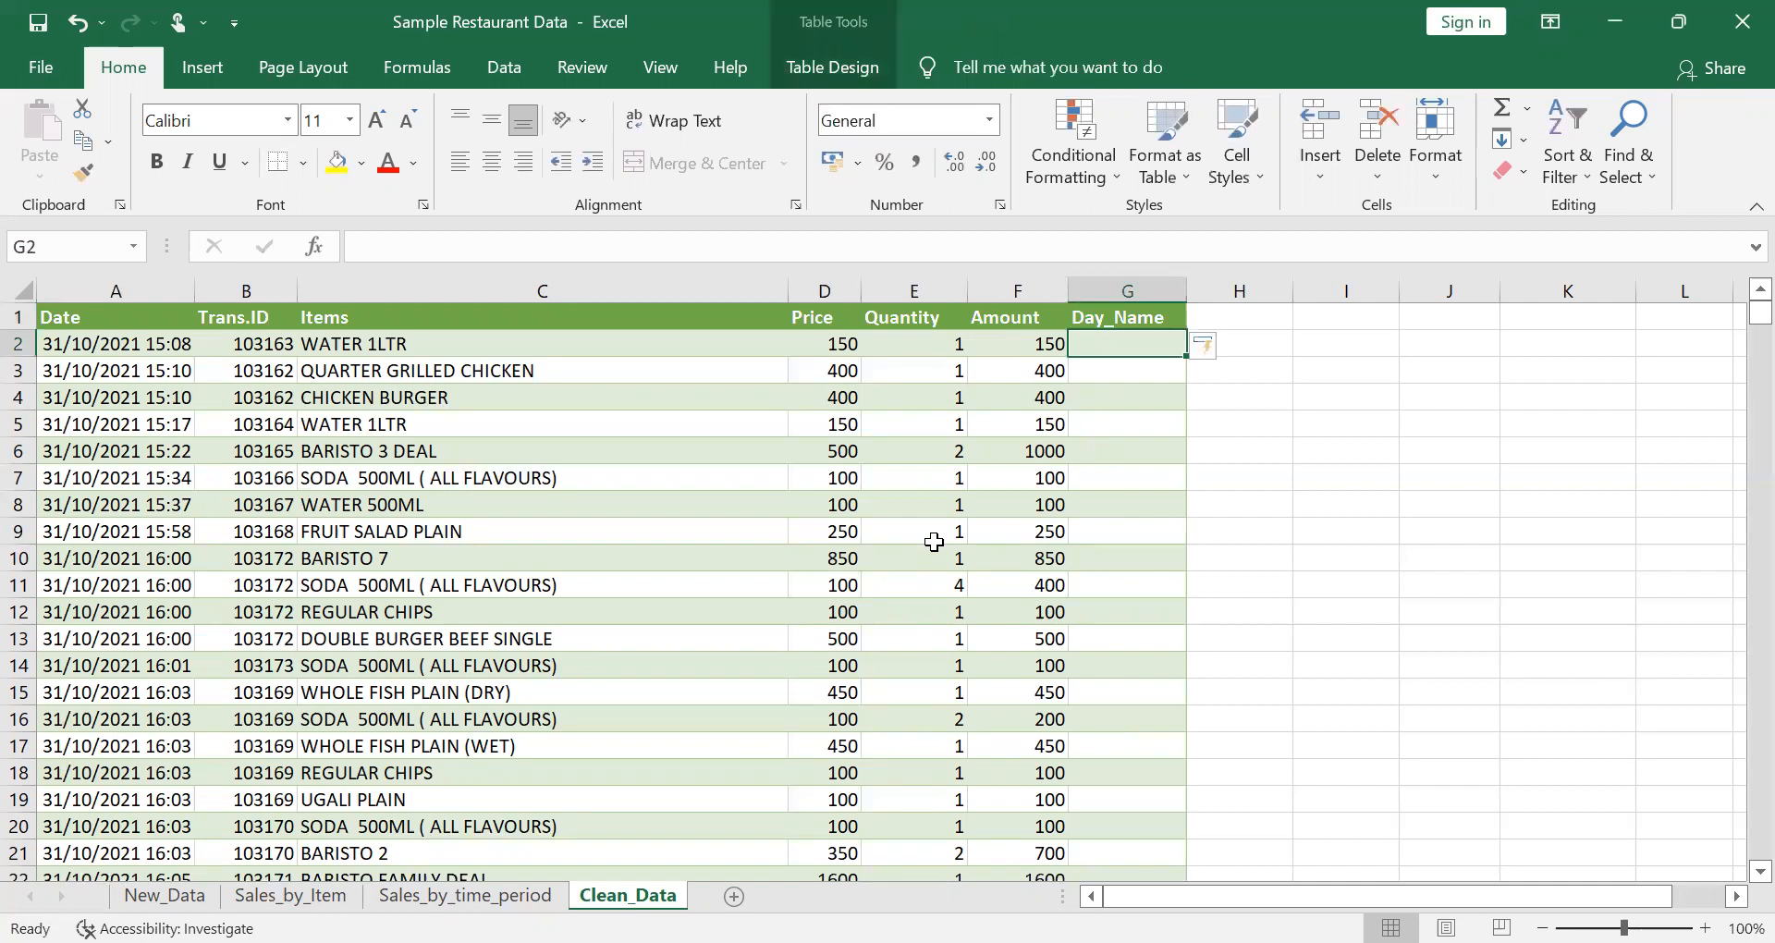
text(=)
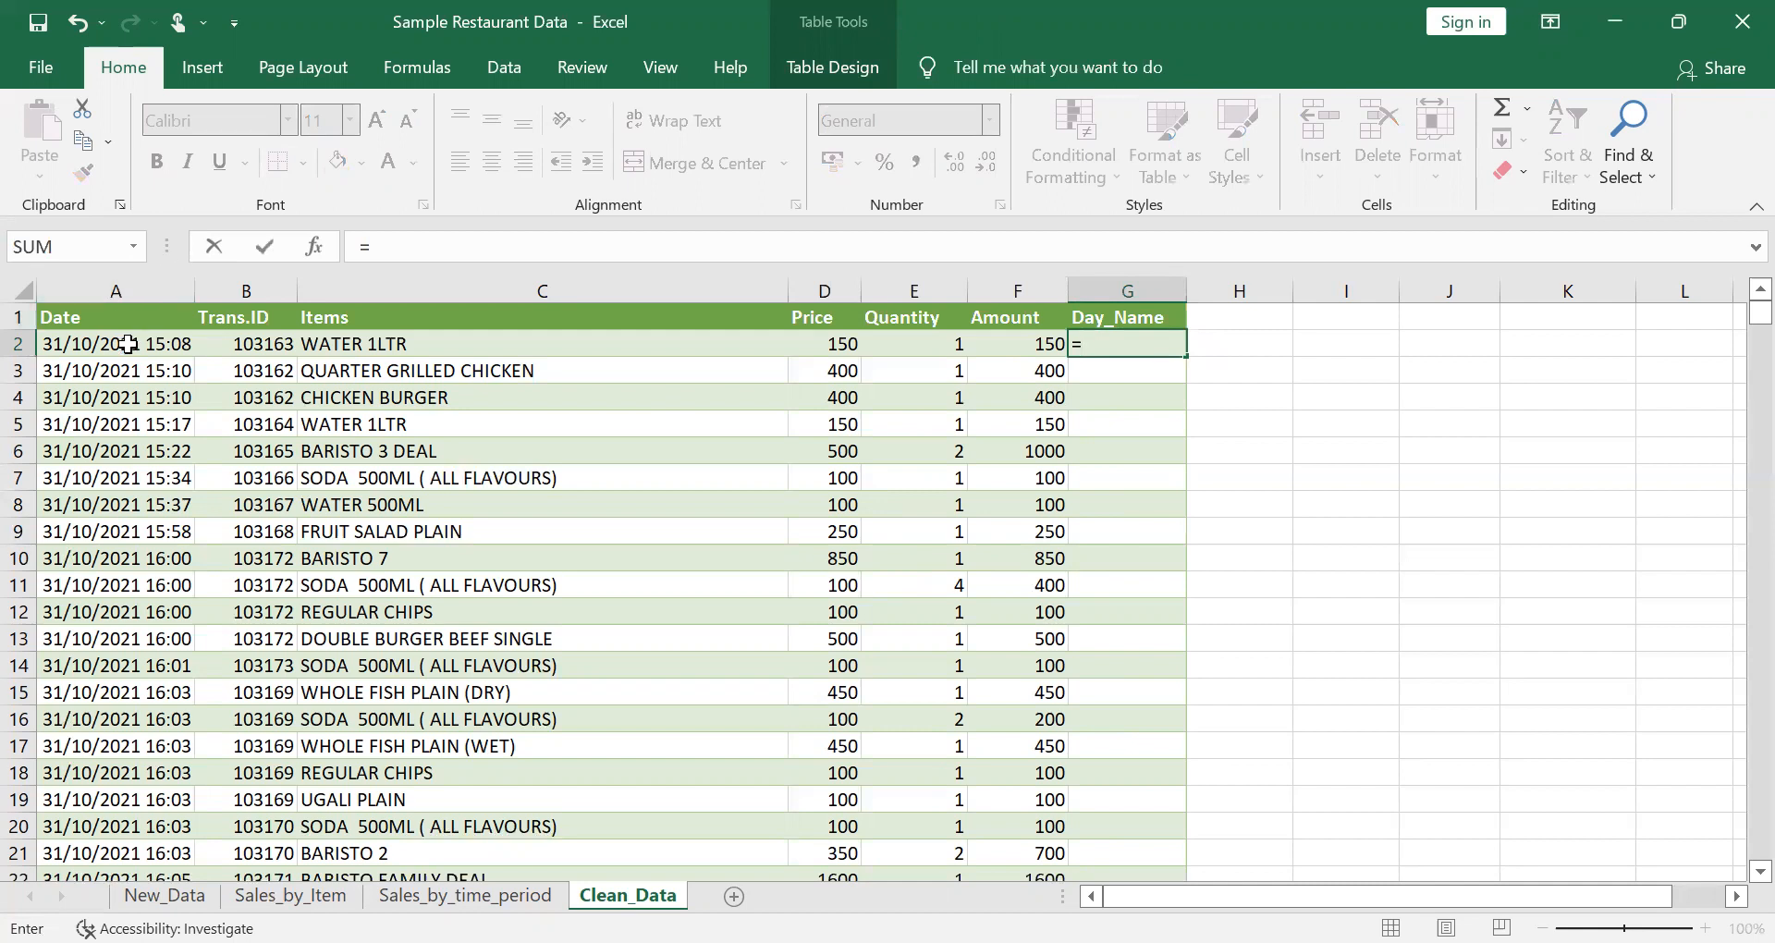
text(text)
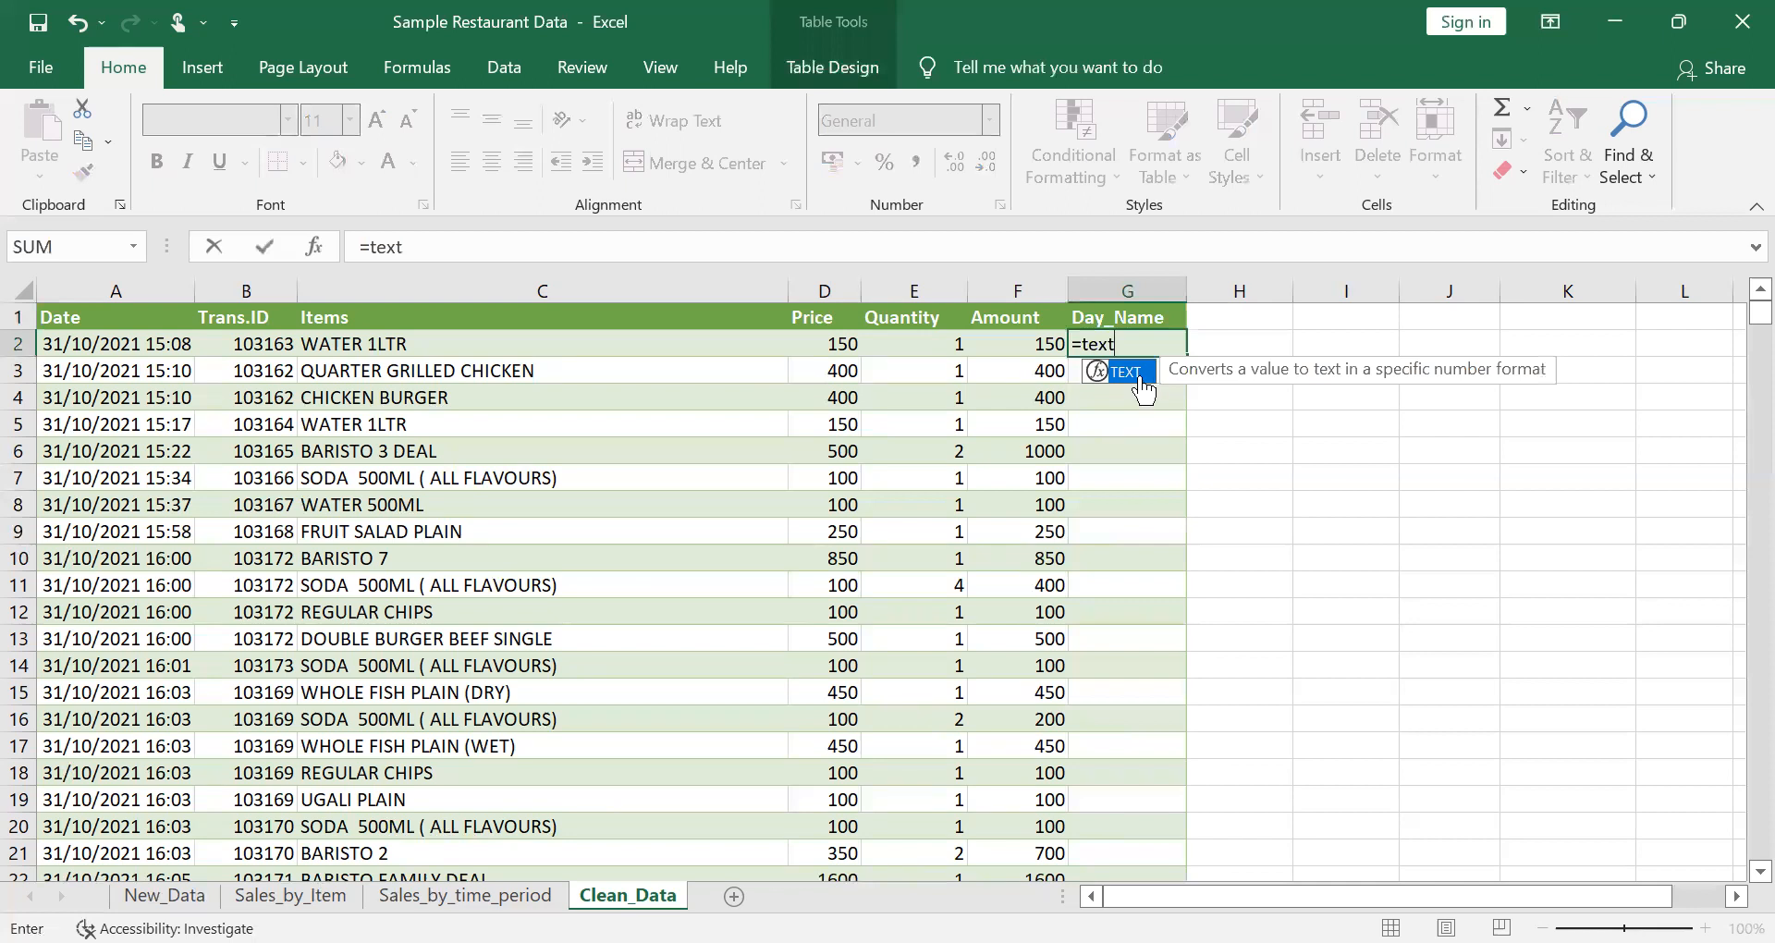
double_click(1140, 376)
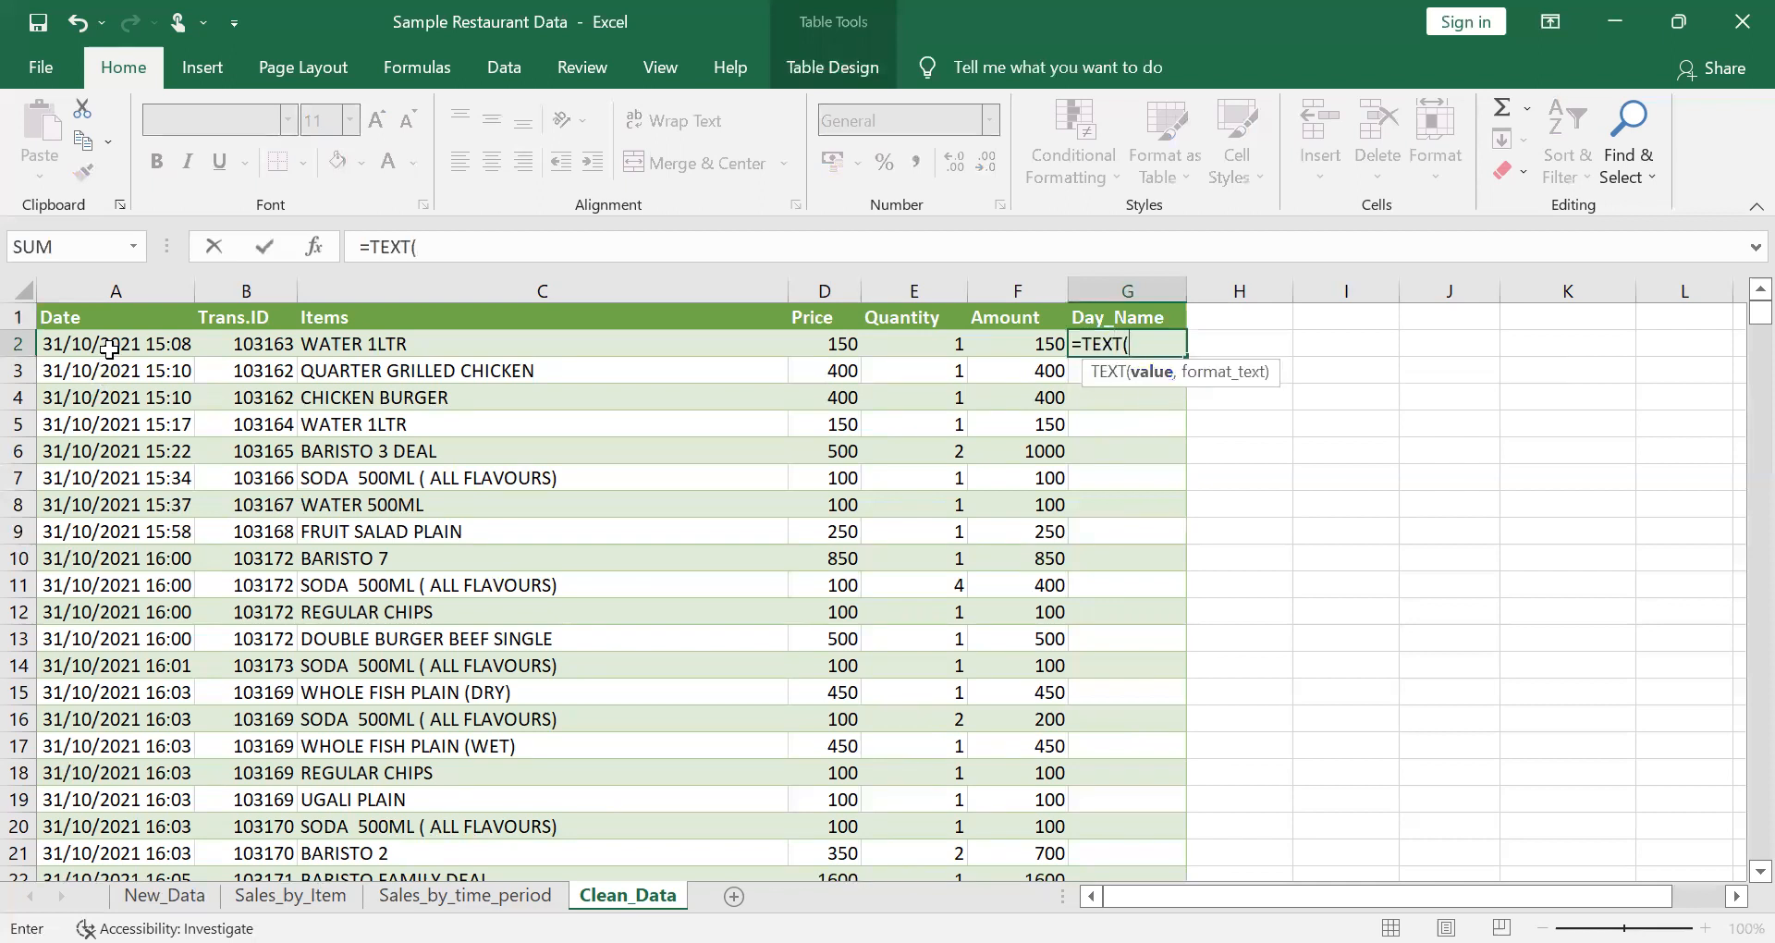
click(107, 346)
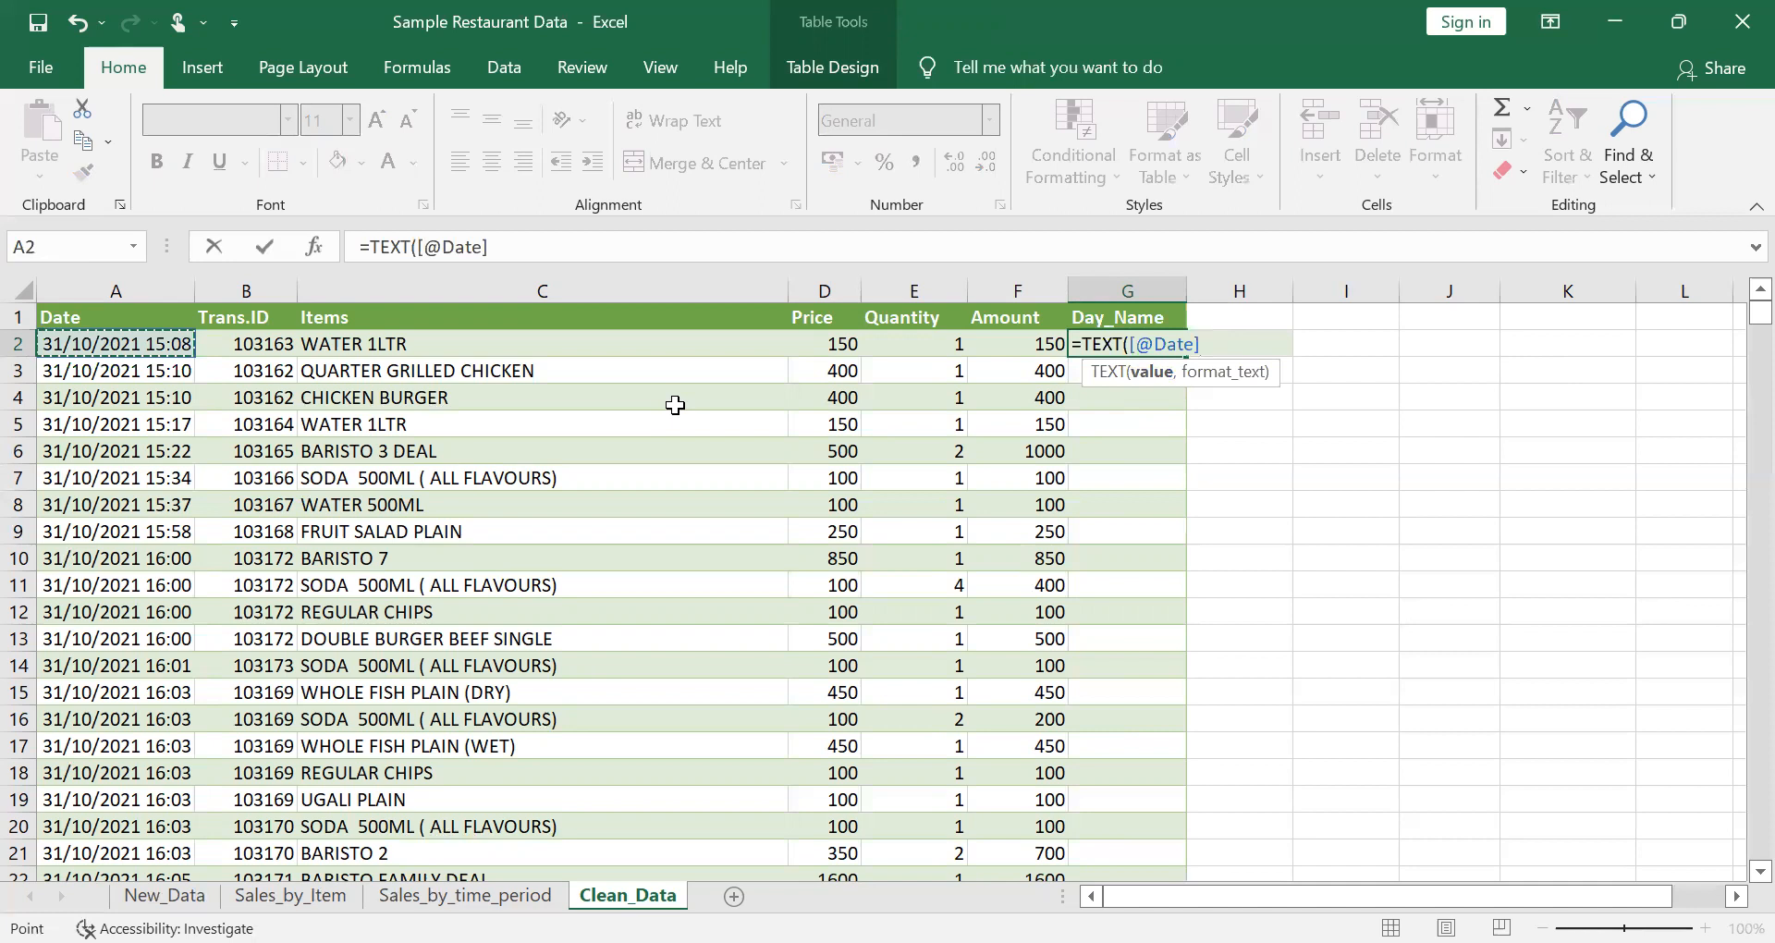
text(,)
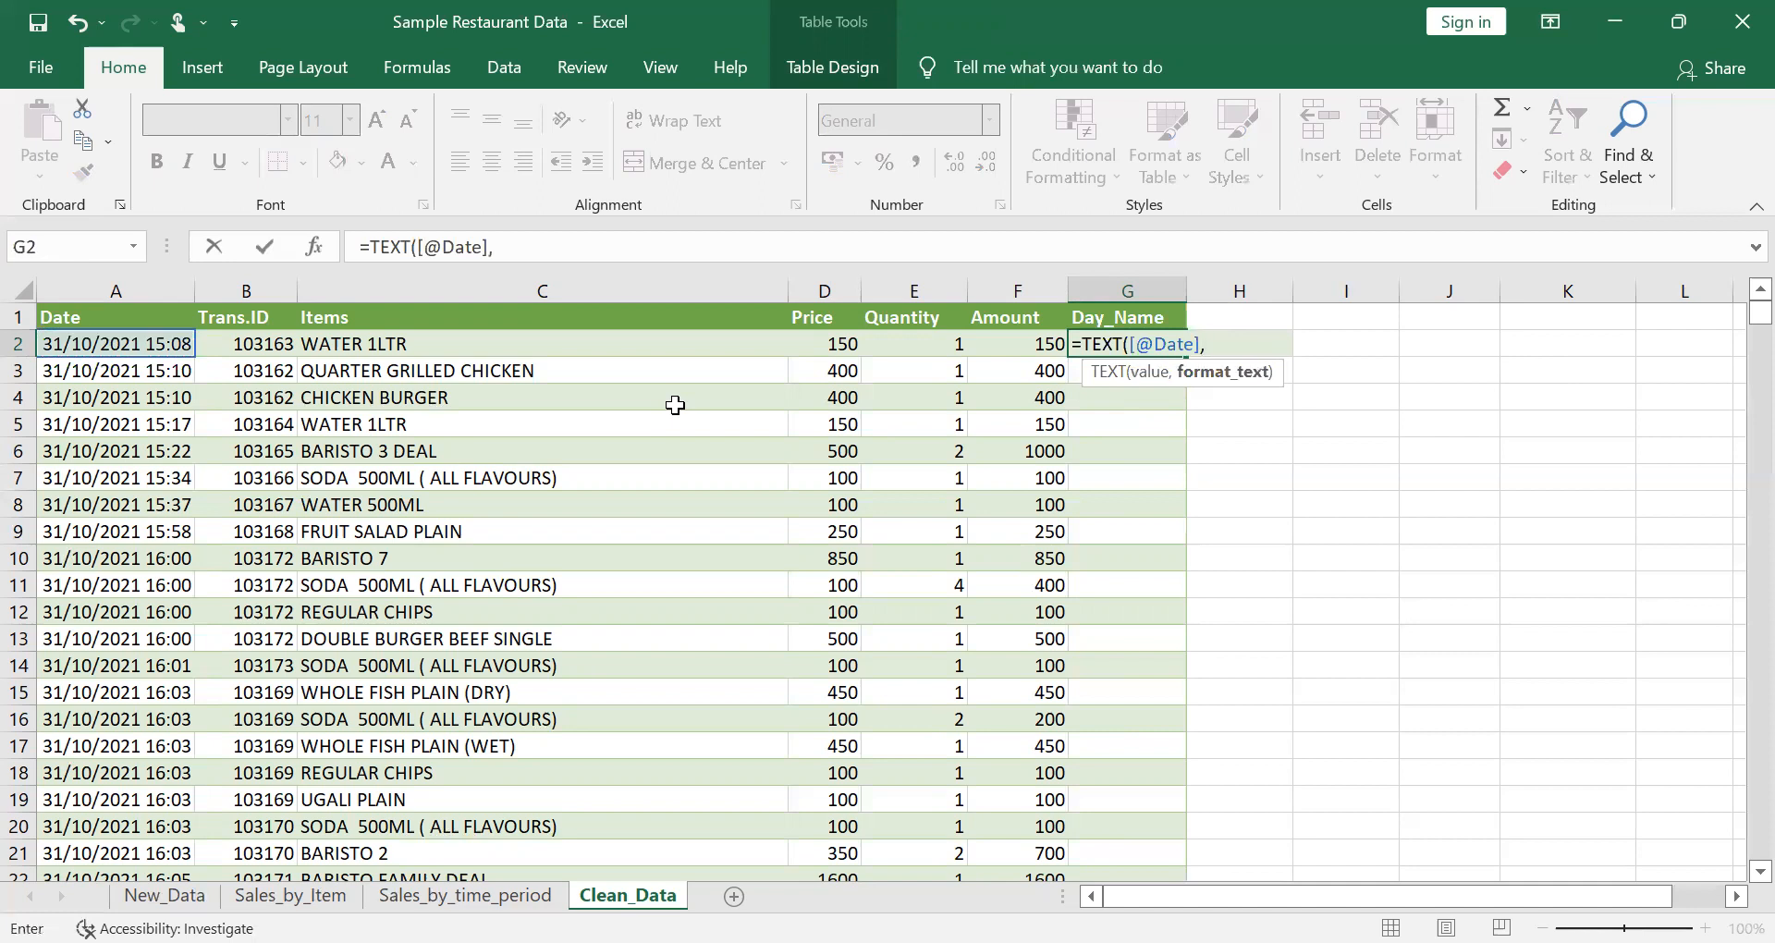
text("dddd)
key(Return)
Check the Day_Name values from the first to the last rows of the table
key(ctrl+Down)
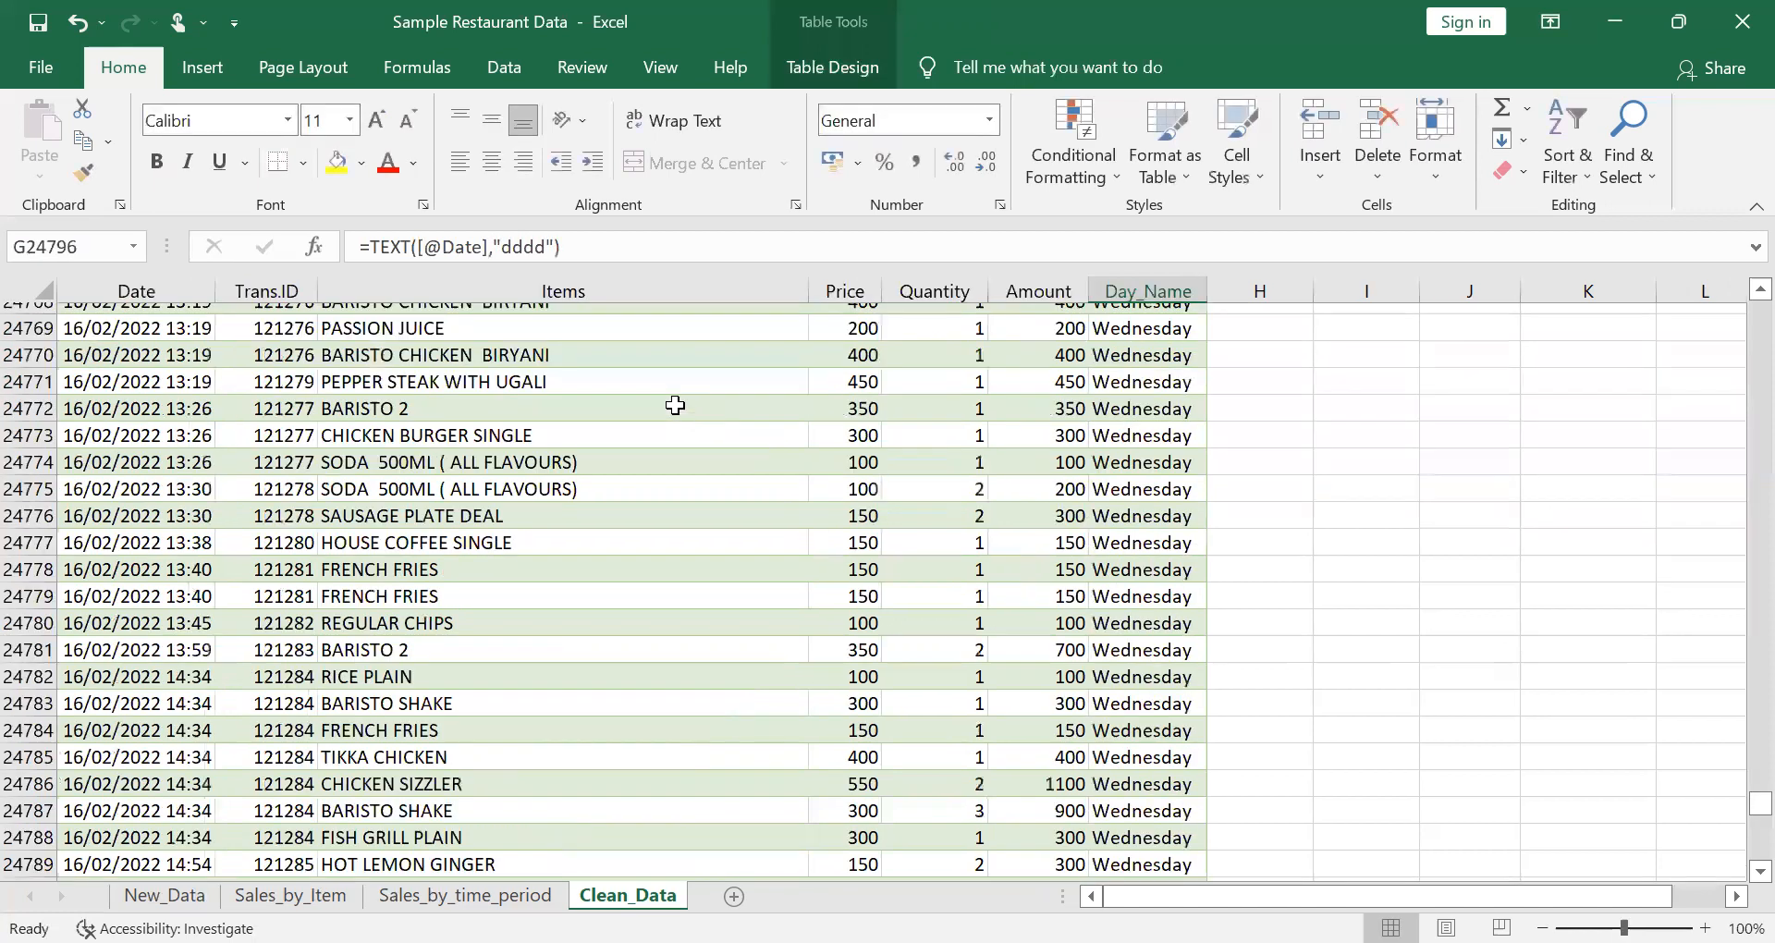
key(ctrl+Up)
key(Down)
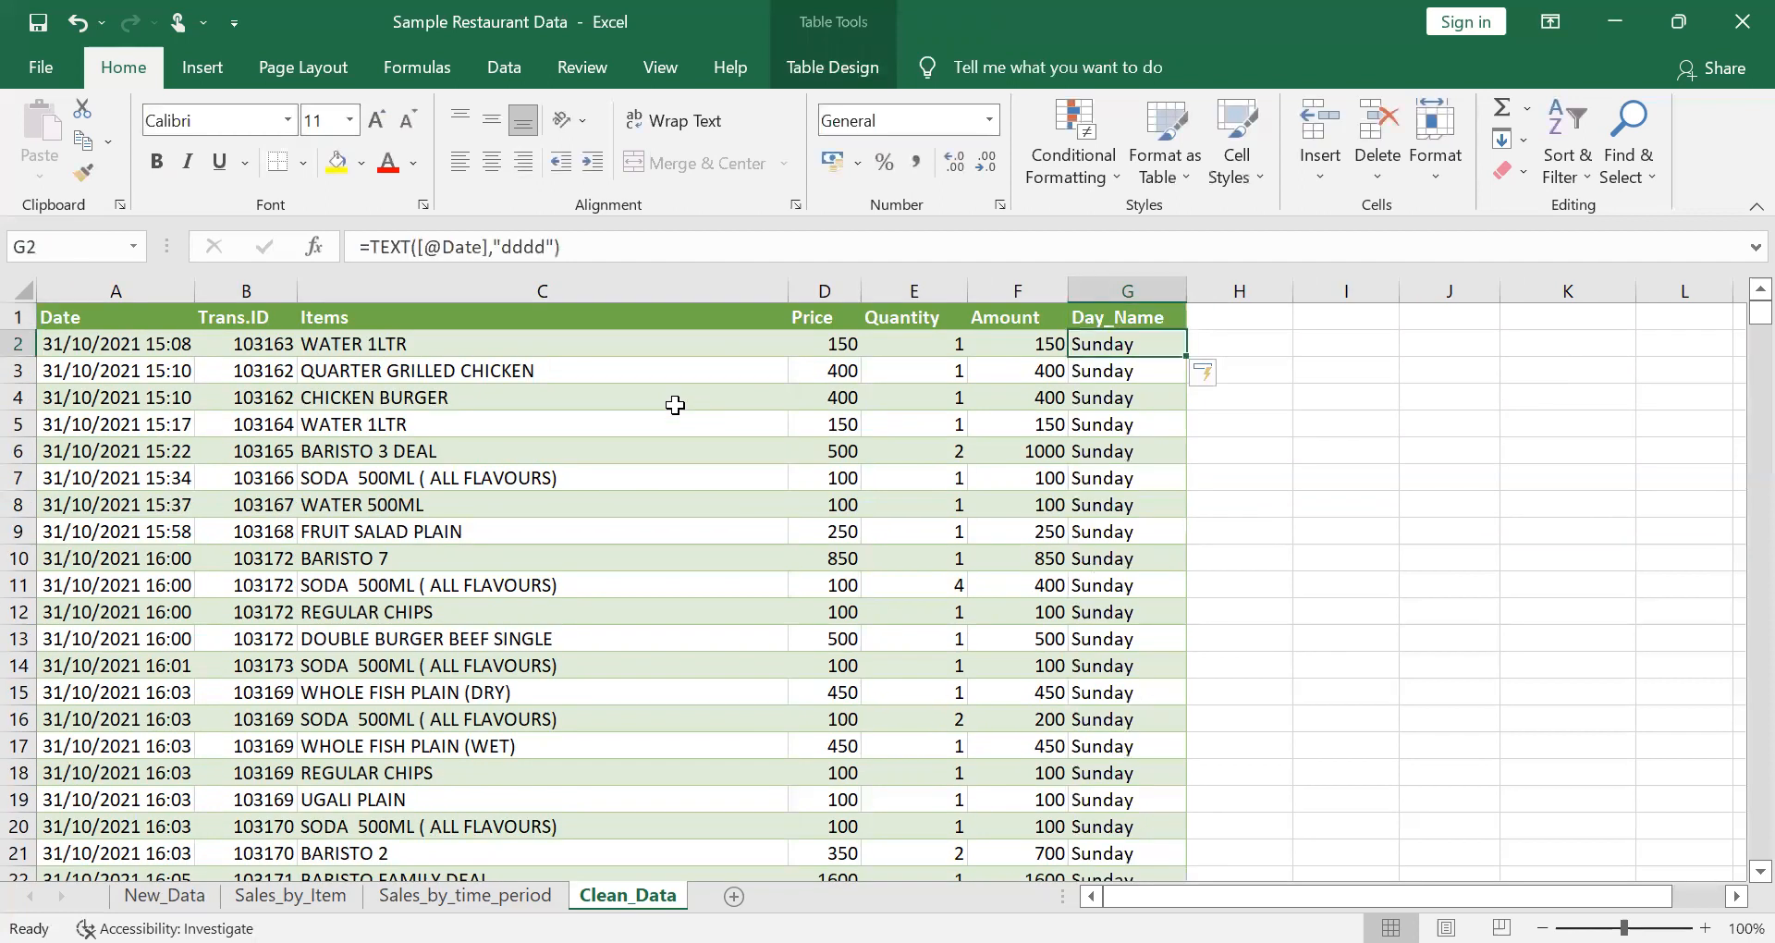
key(Down)
key(ctrl+Up)
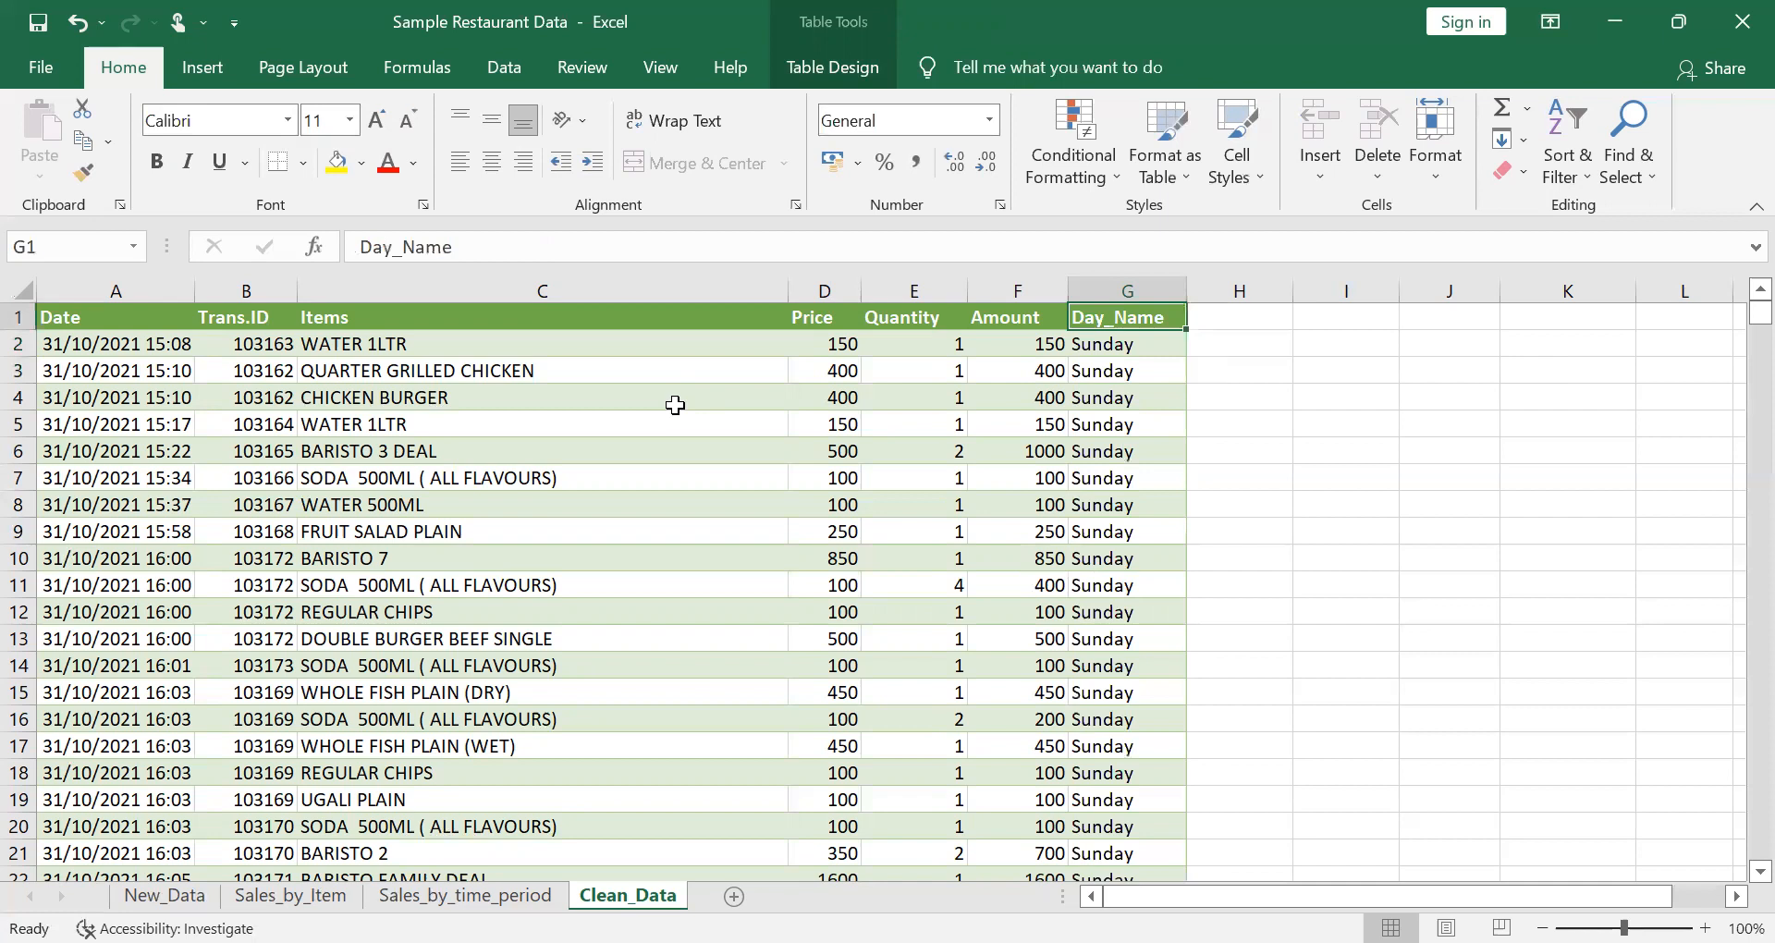
scroll(675, 405, down, 1)
scroll(675, 405, up, 1)
key(Down)
key(Left)
key(Right)
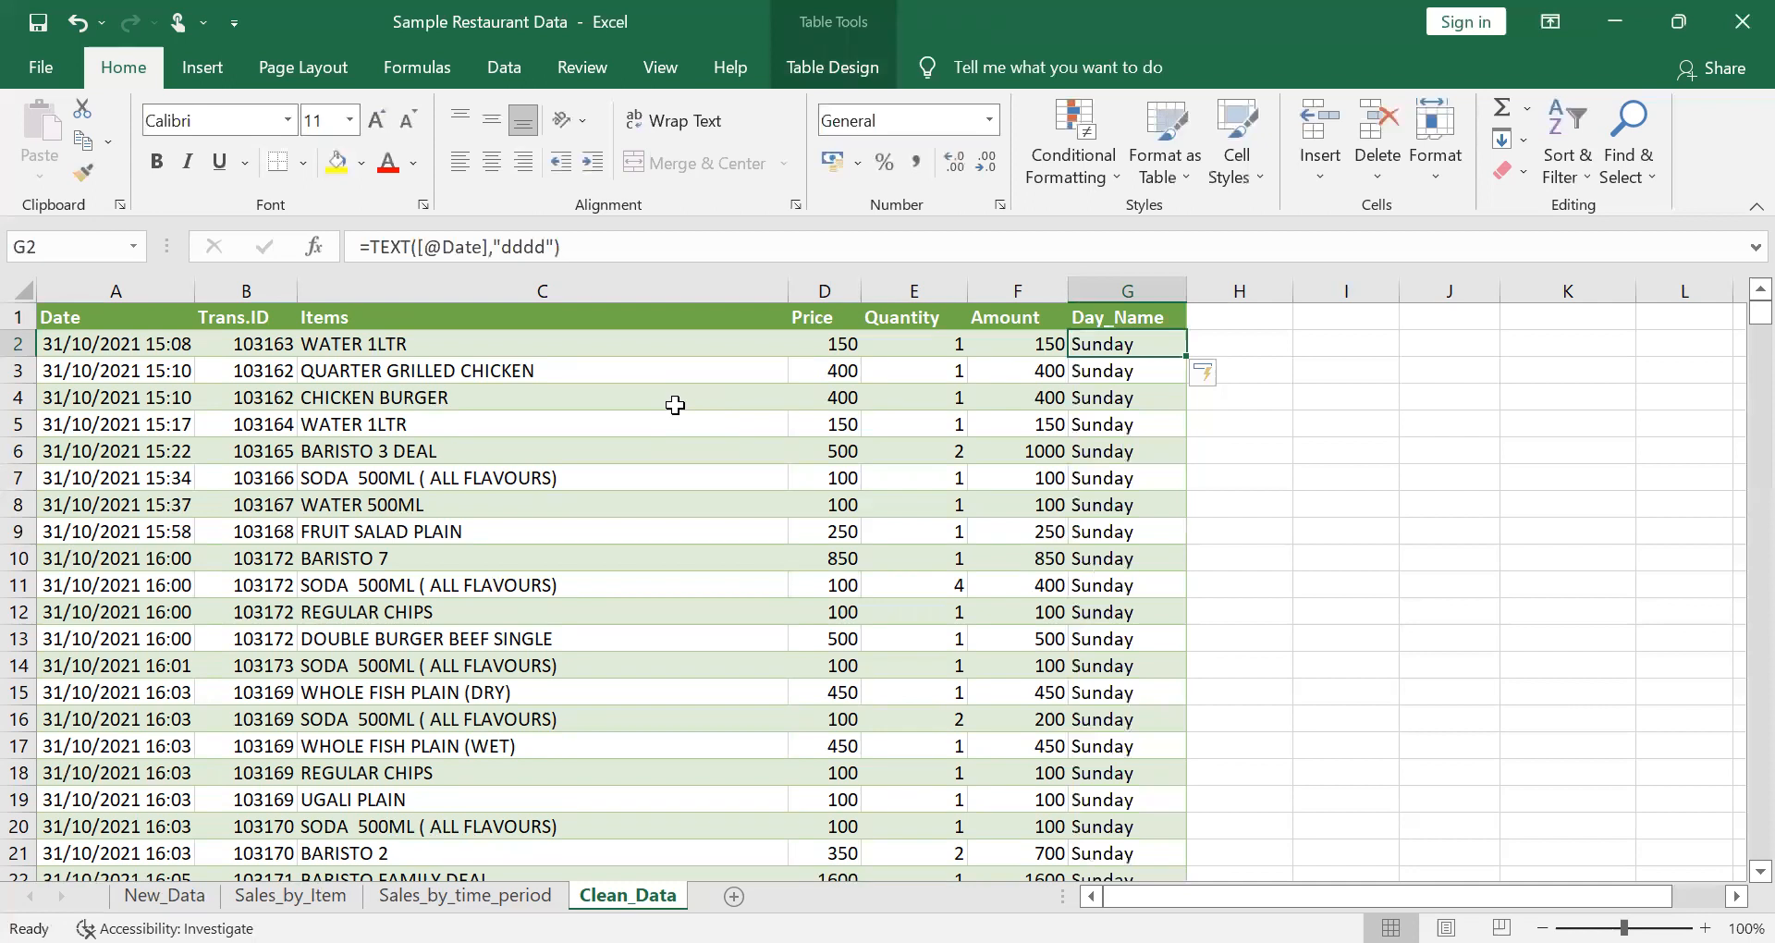
Undo the weekday formula and the Day_Name column header
key(ctrl+z)
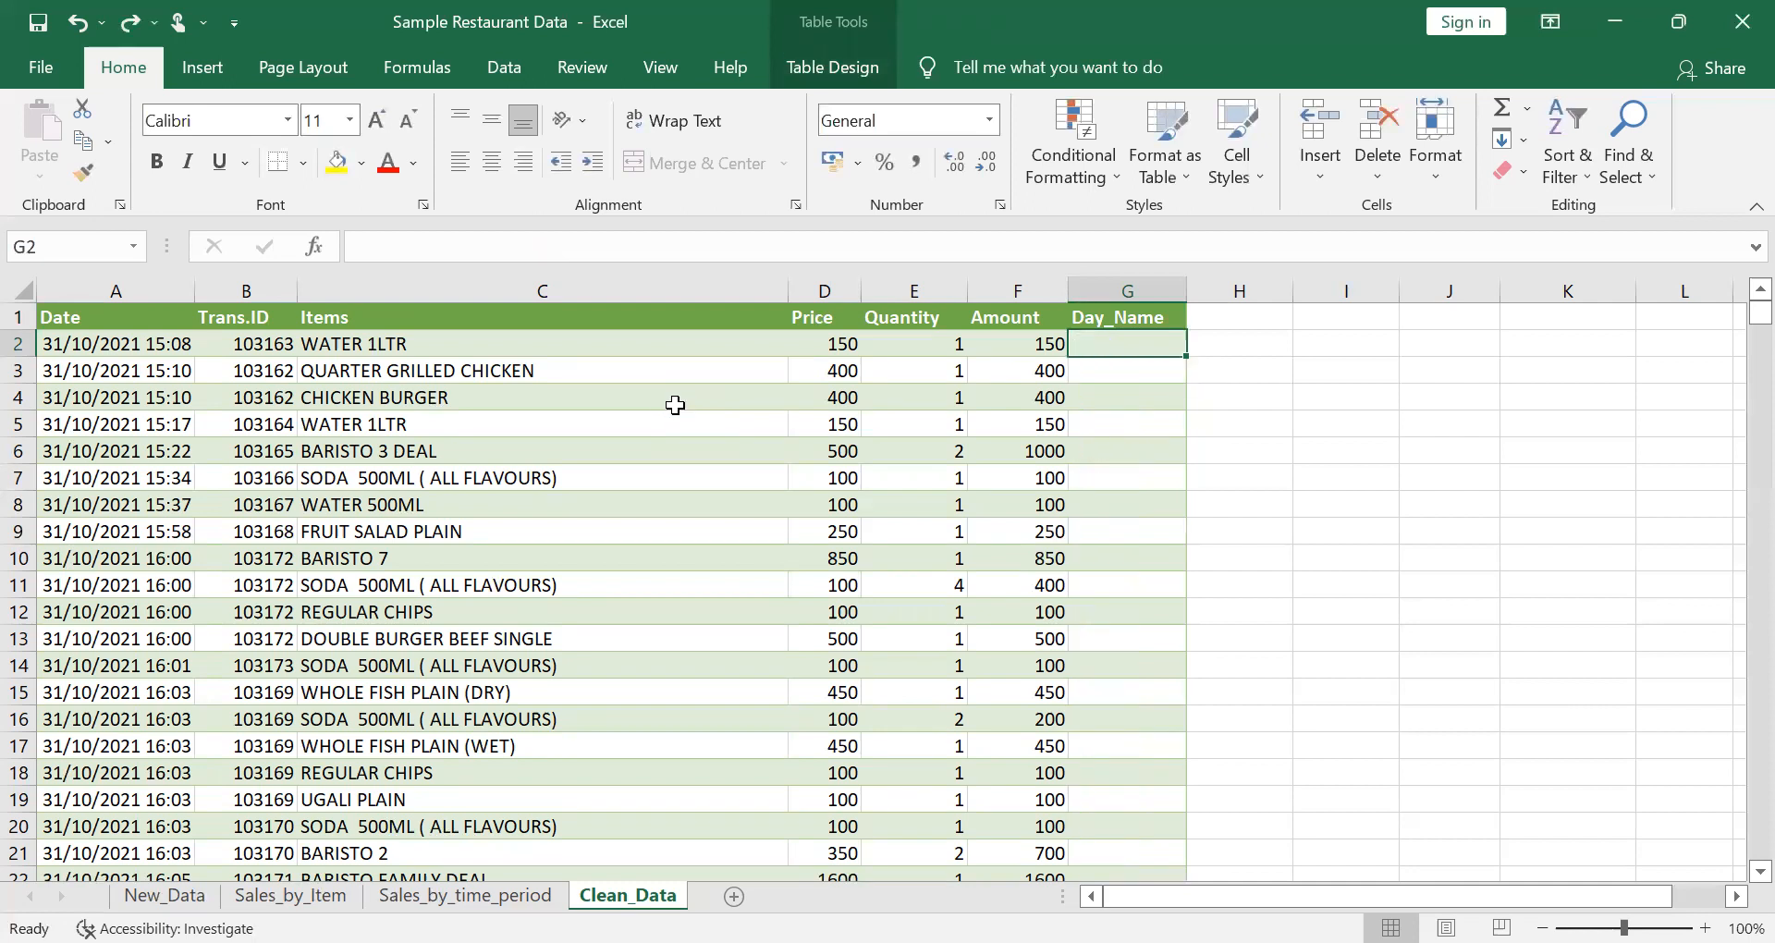
key(ctrl+z)
key(ctrl+z)
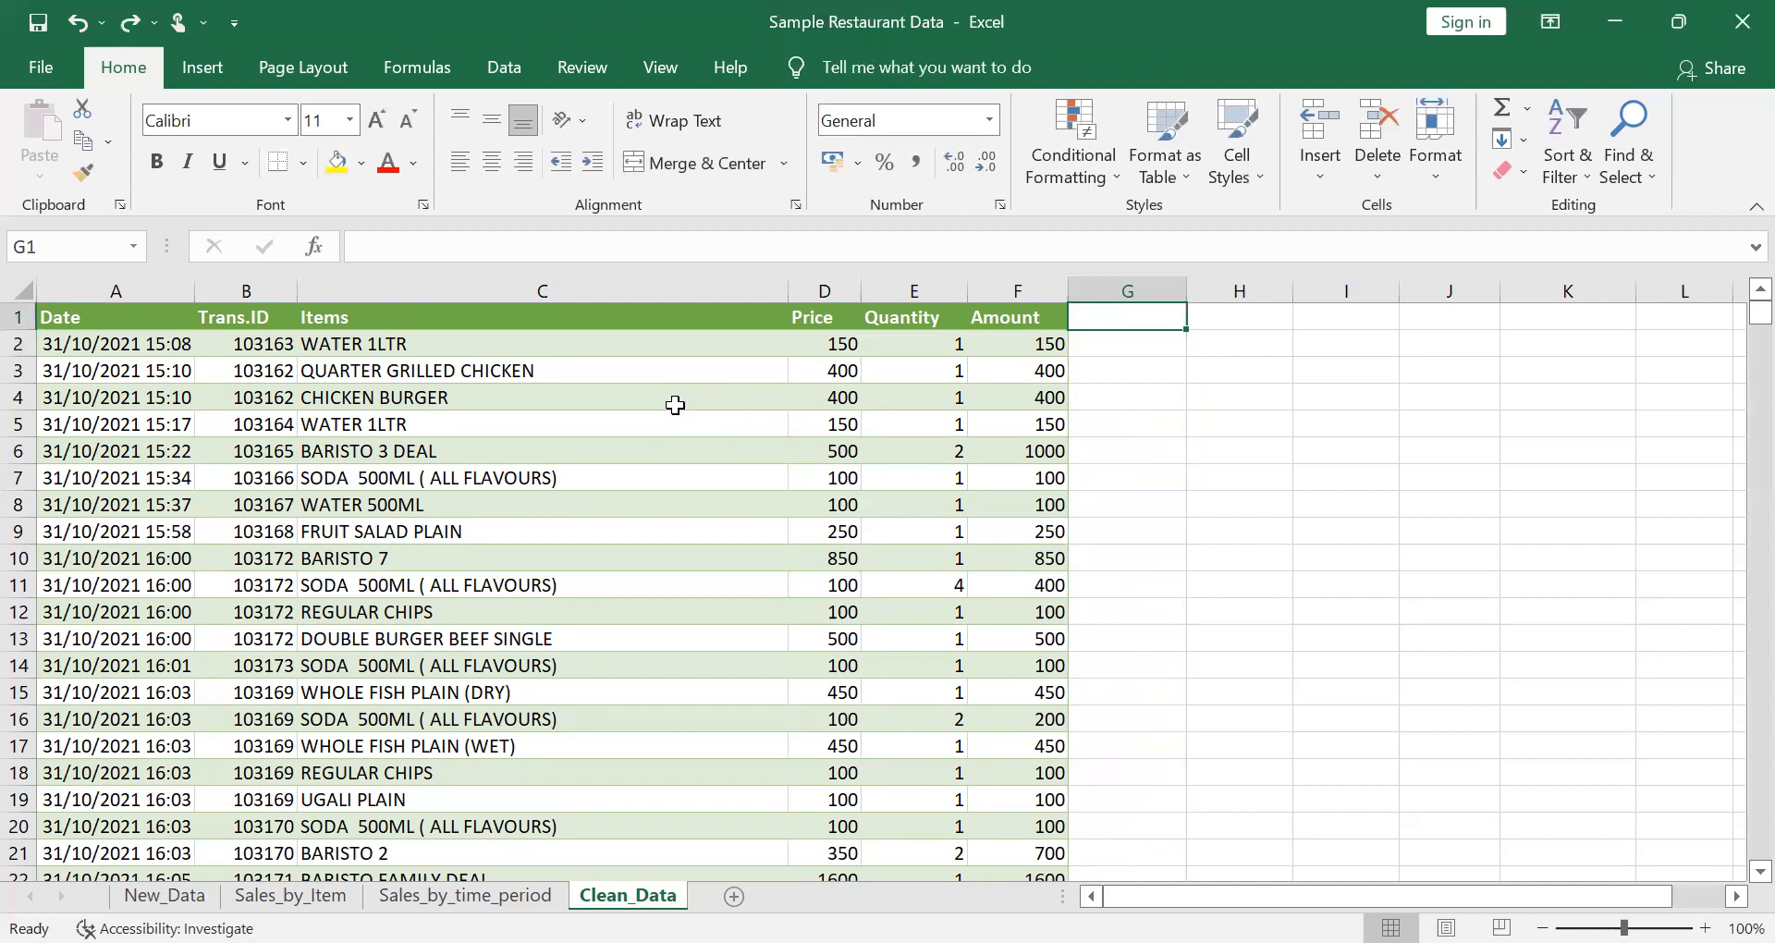
Show the workbook queries and open the Table2 query in the Power Query Editor
key(Left)
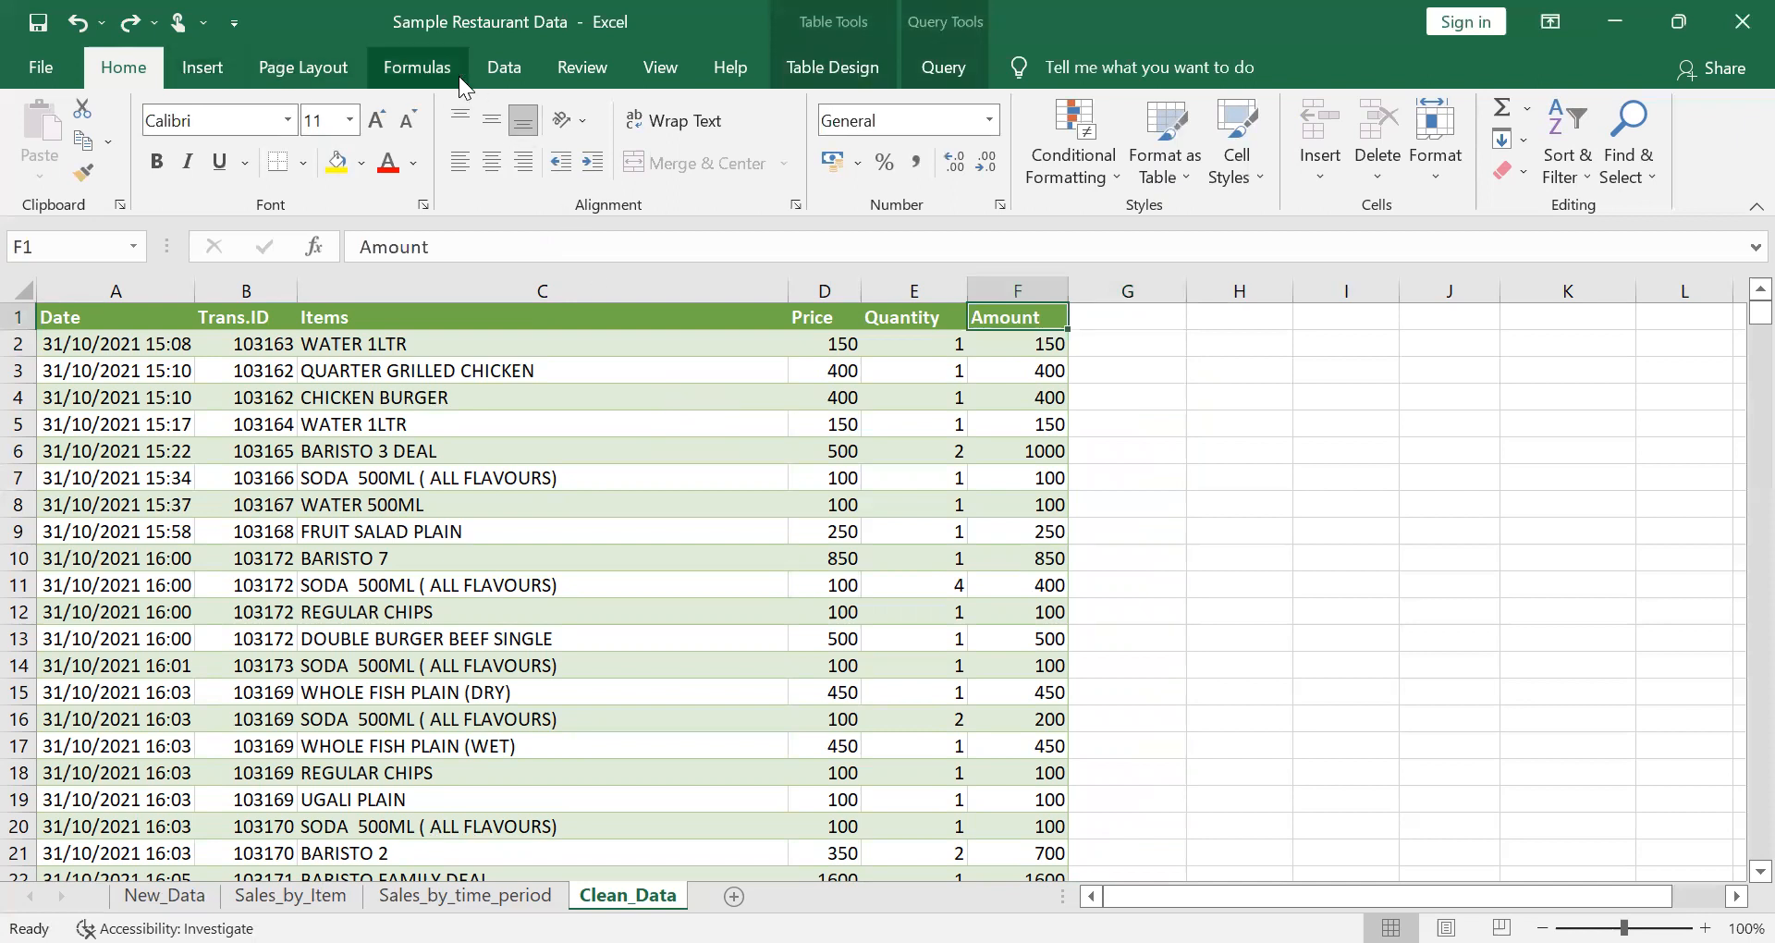
click(504, 72)
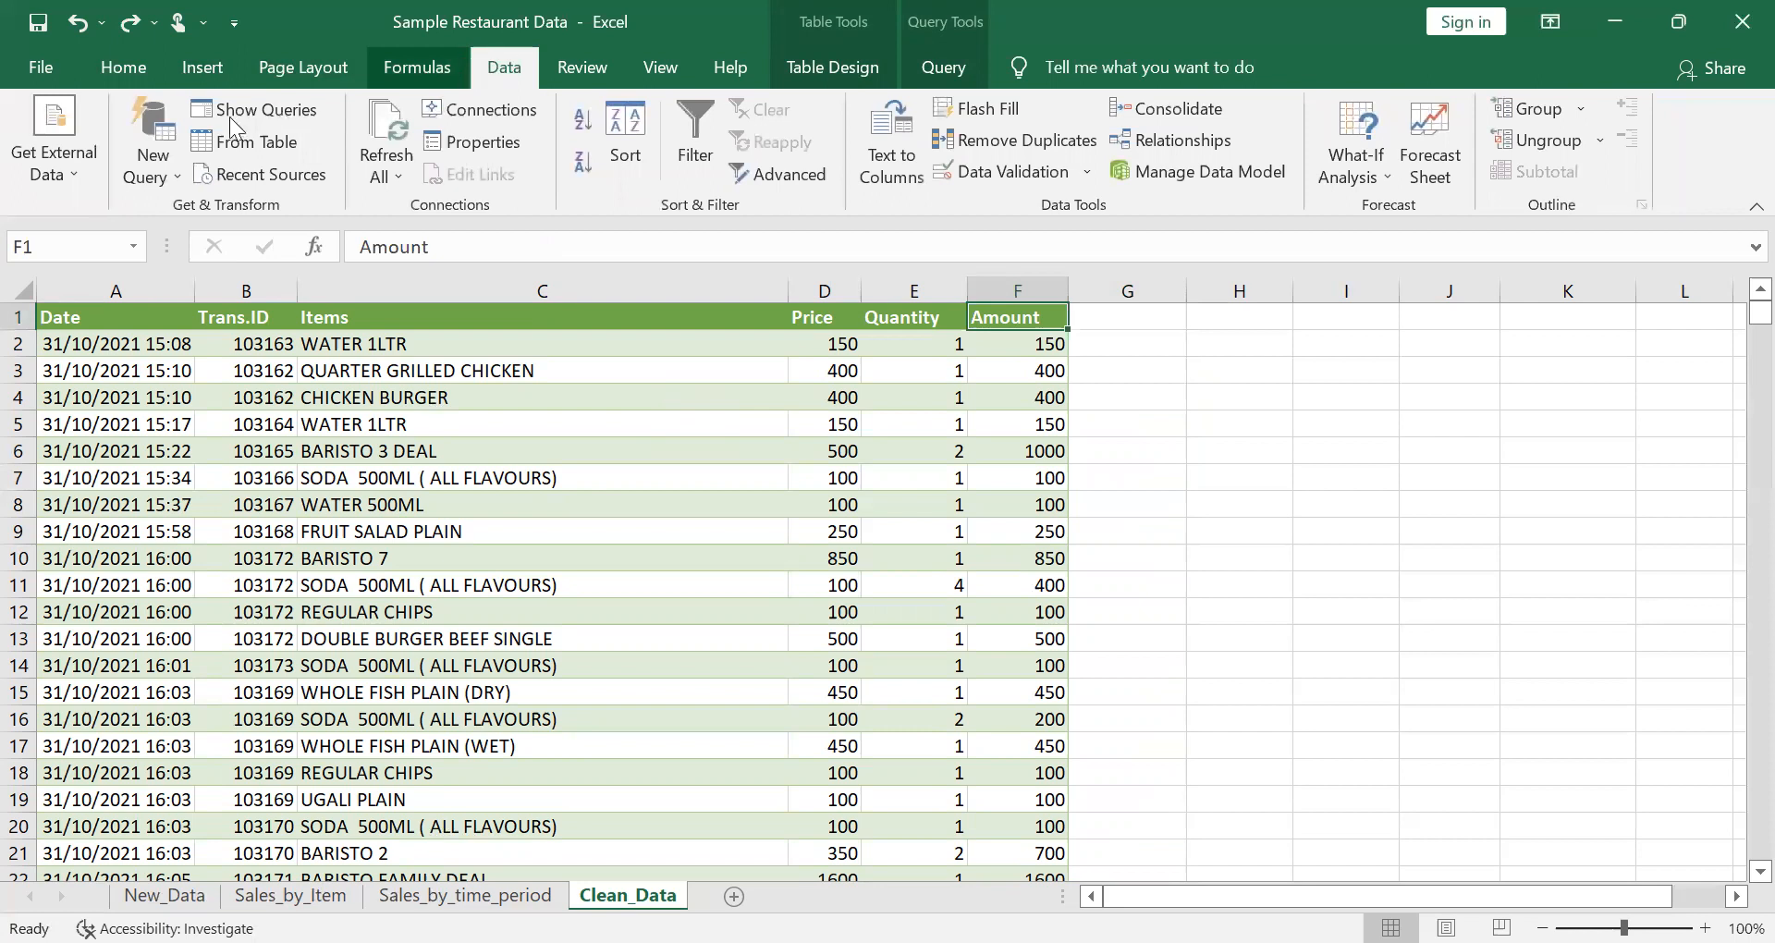
click(254, 109)
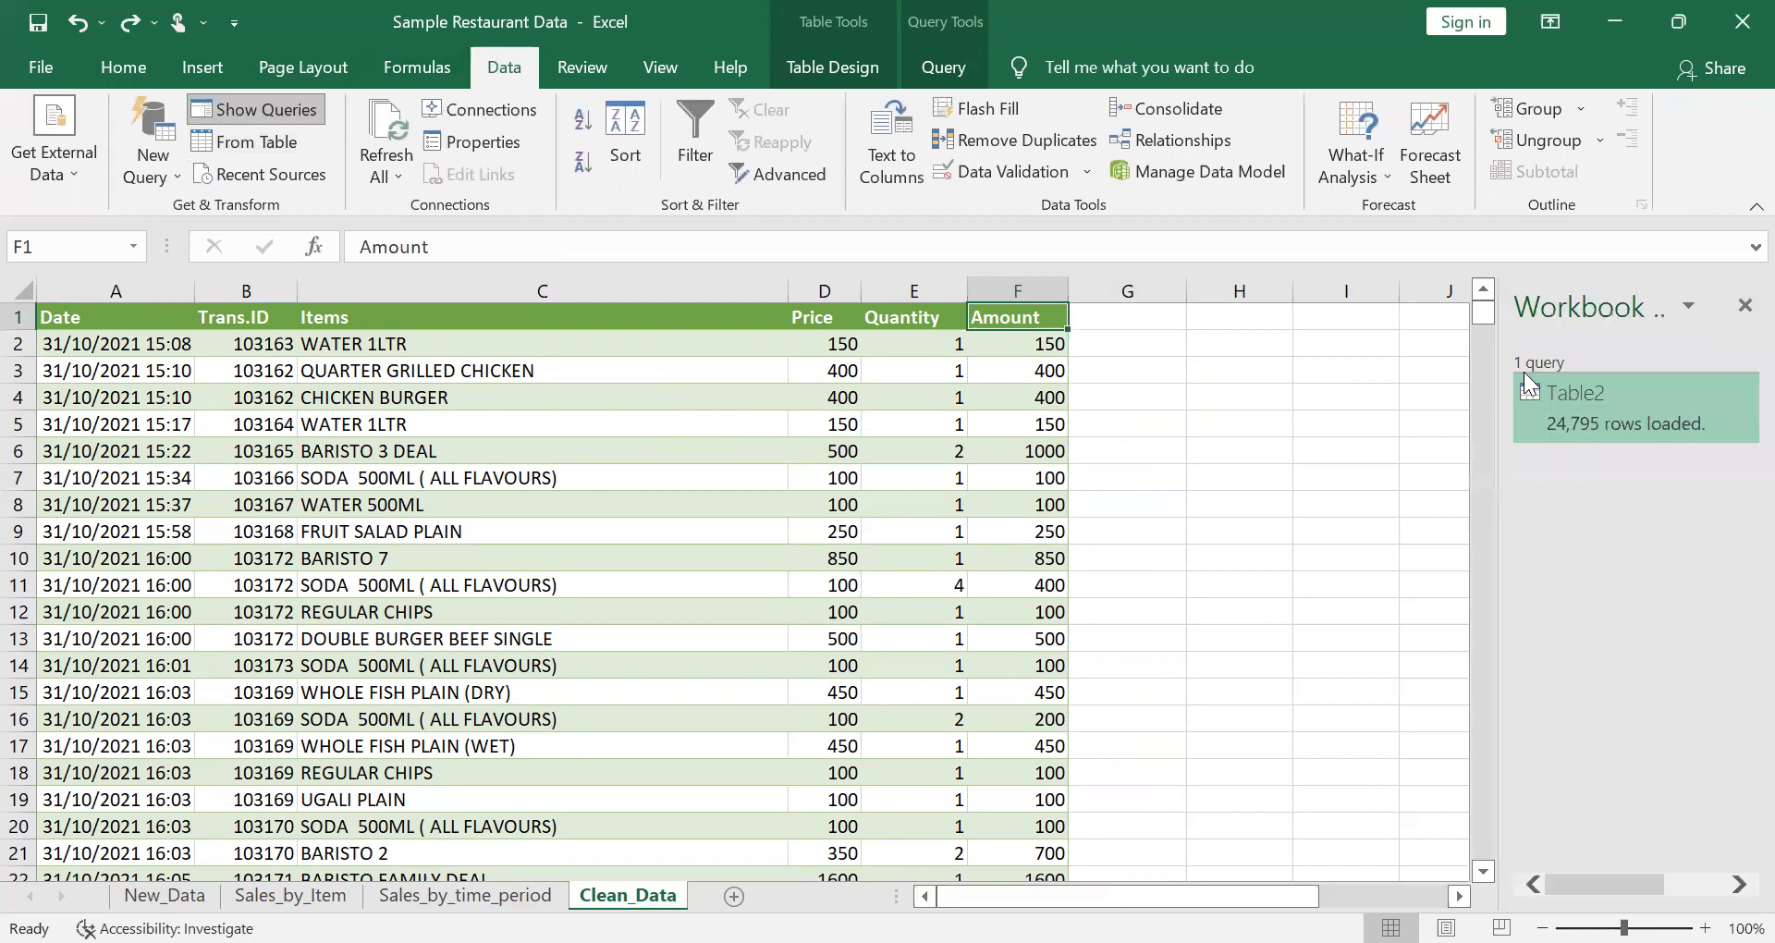
double_click(1588, 415)
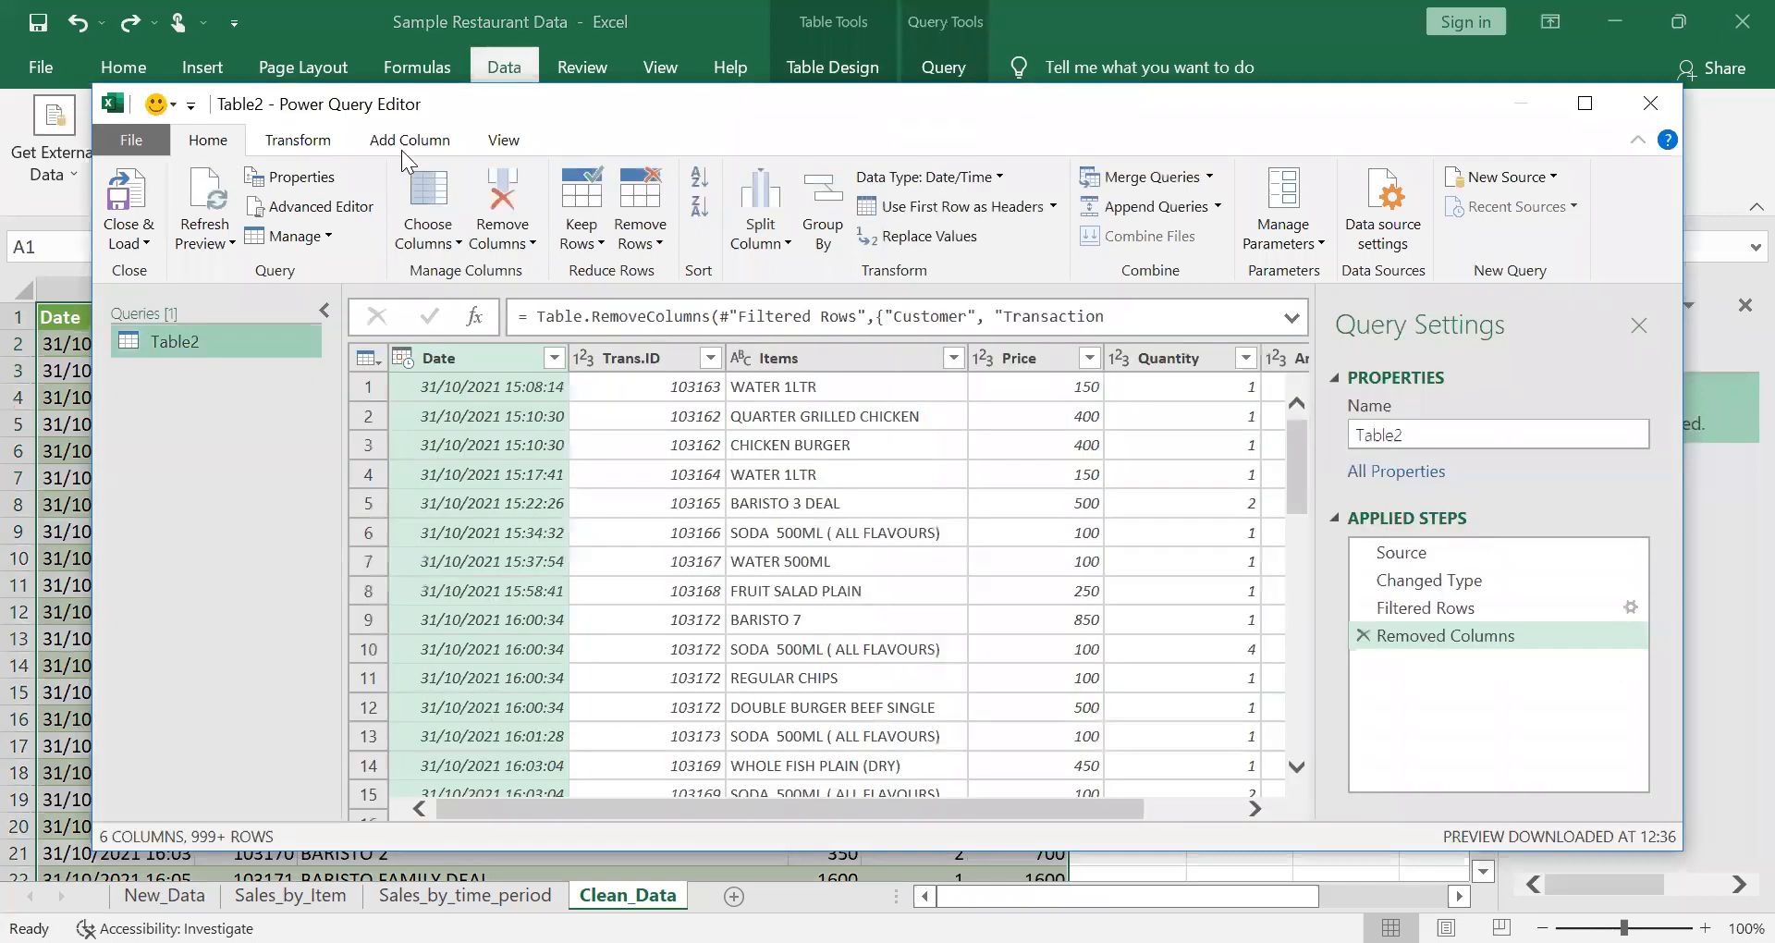
Add a column from examples to Table2, using the Day of Week Name from Date suggestion for the first row
click(401, 148)
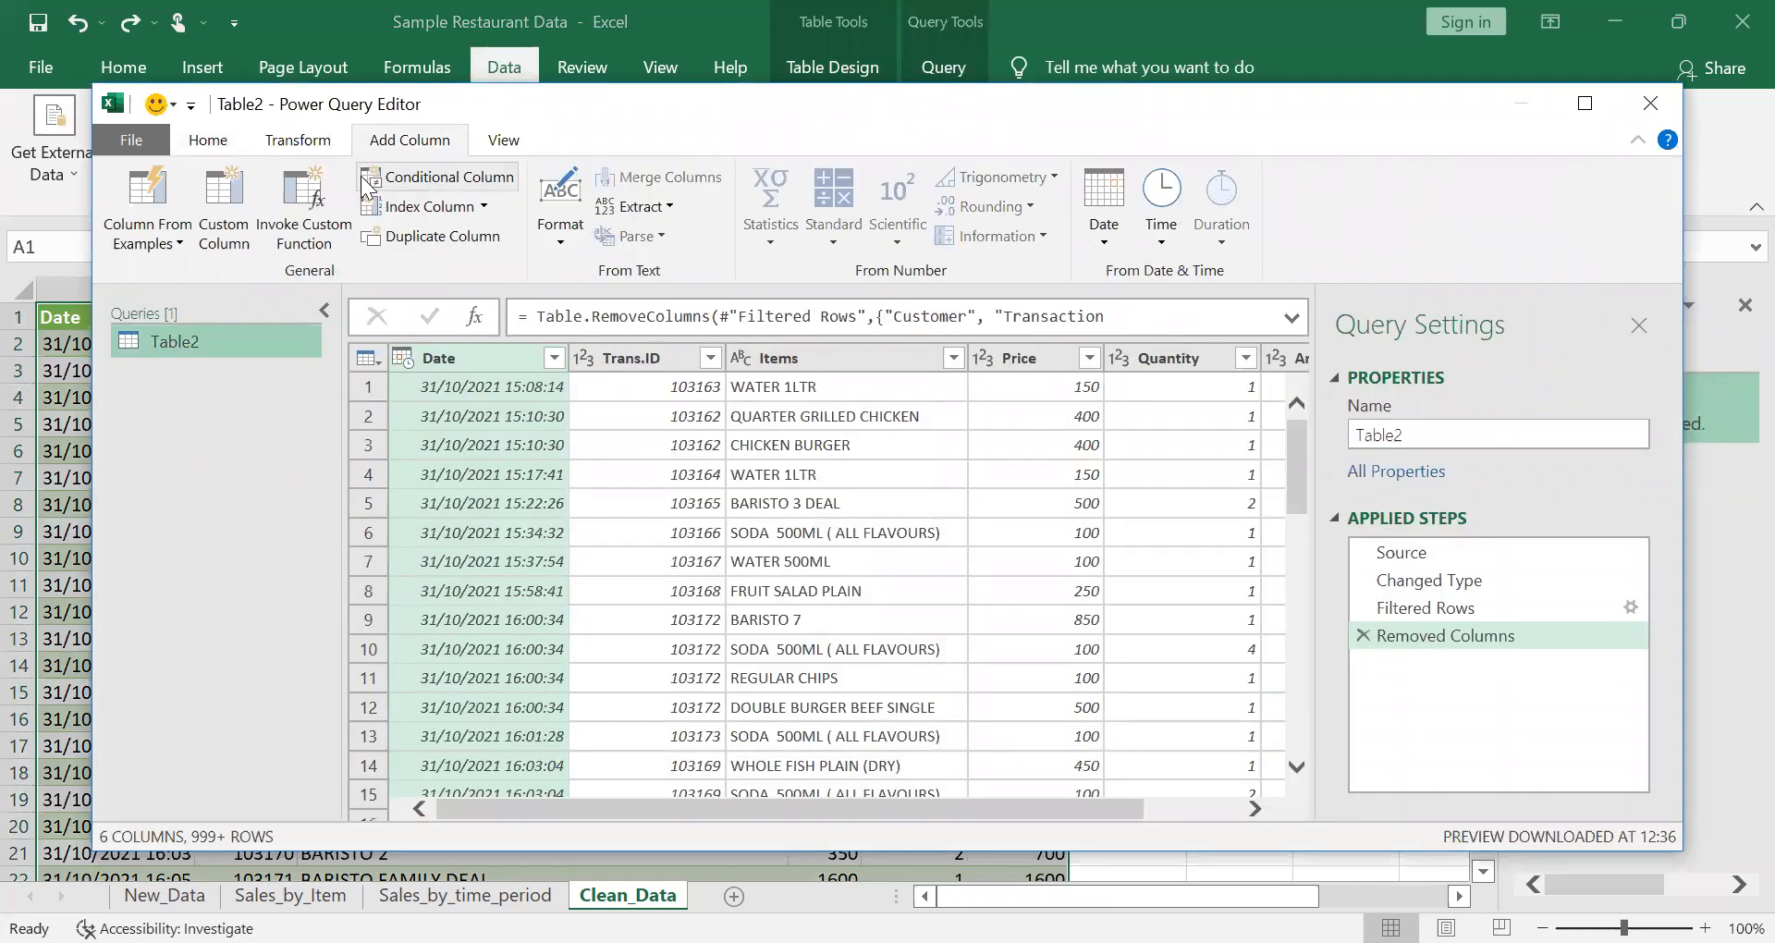
click(310, 199)
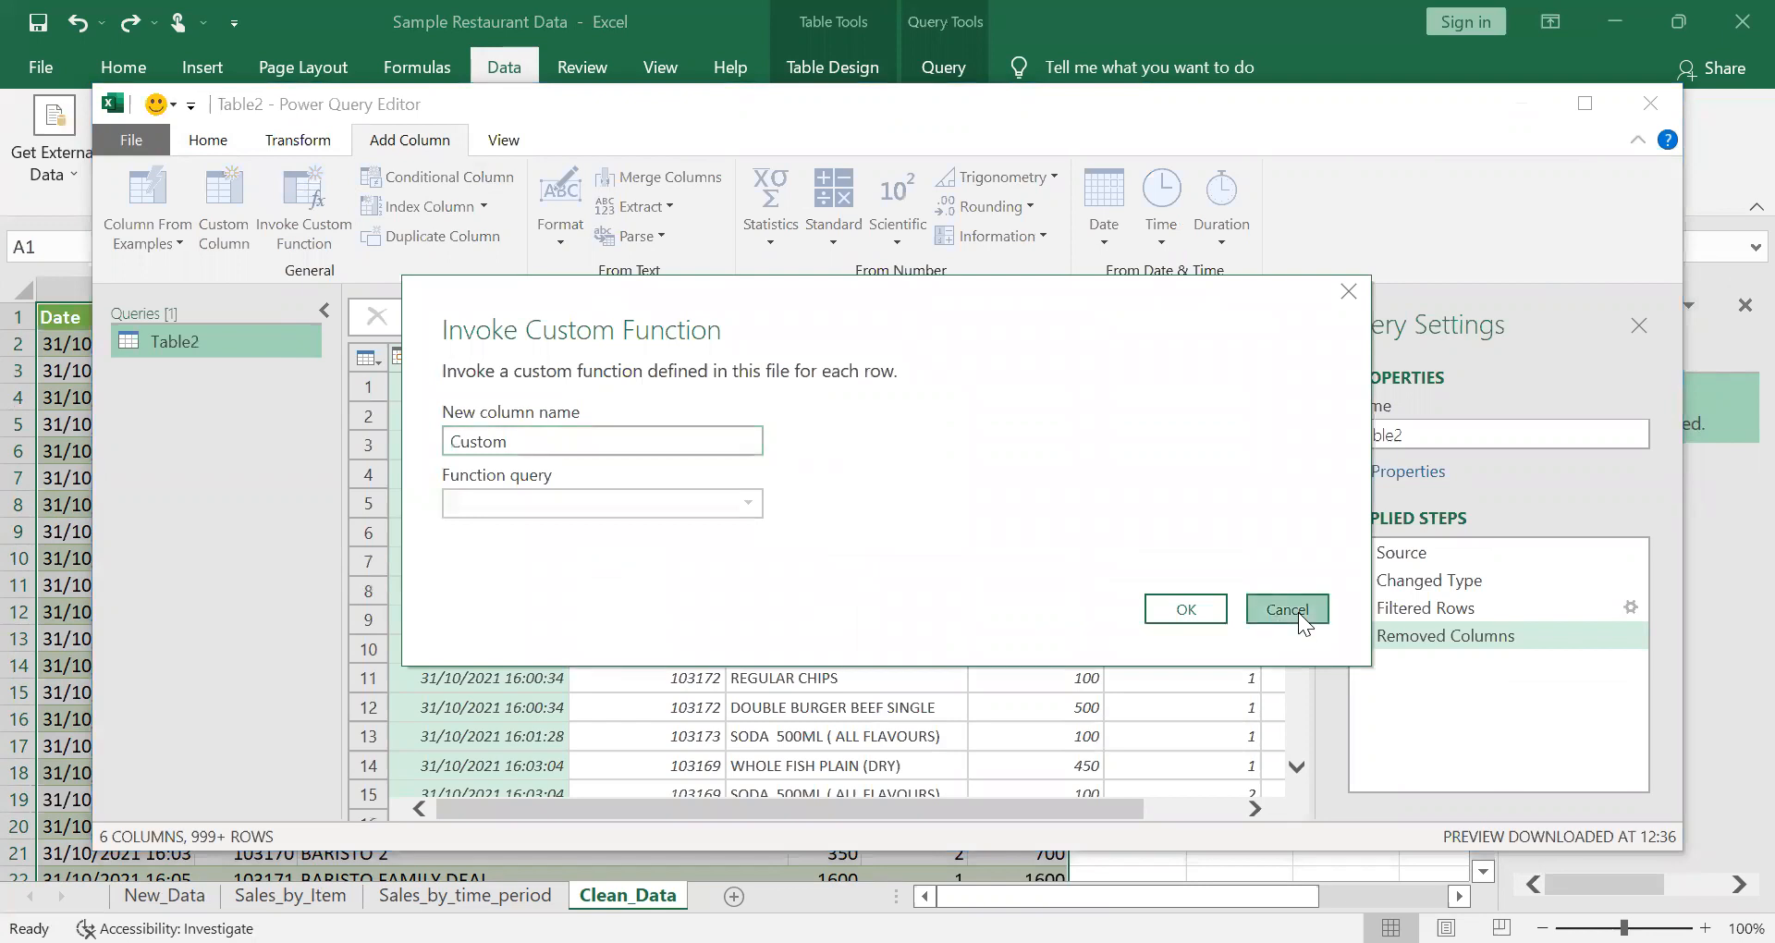
click(1287, 610)
click(140, 195)
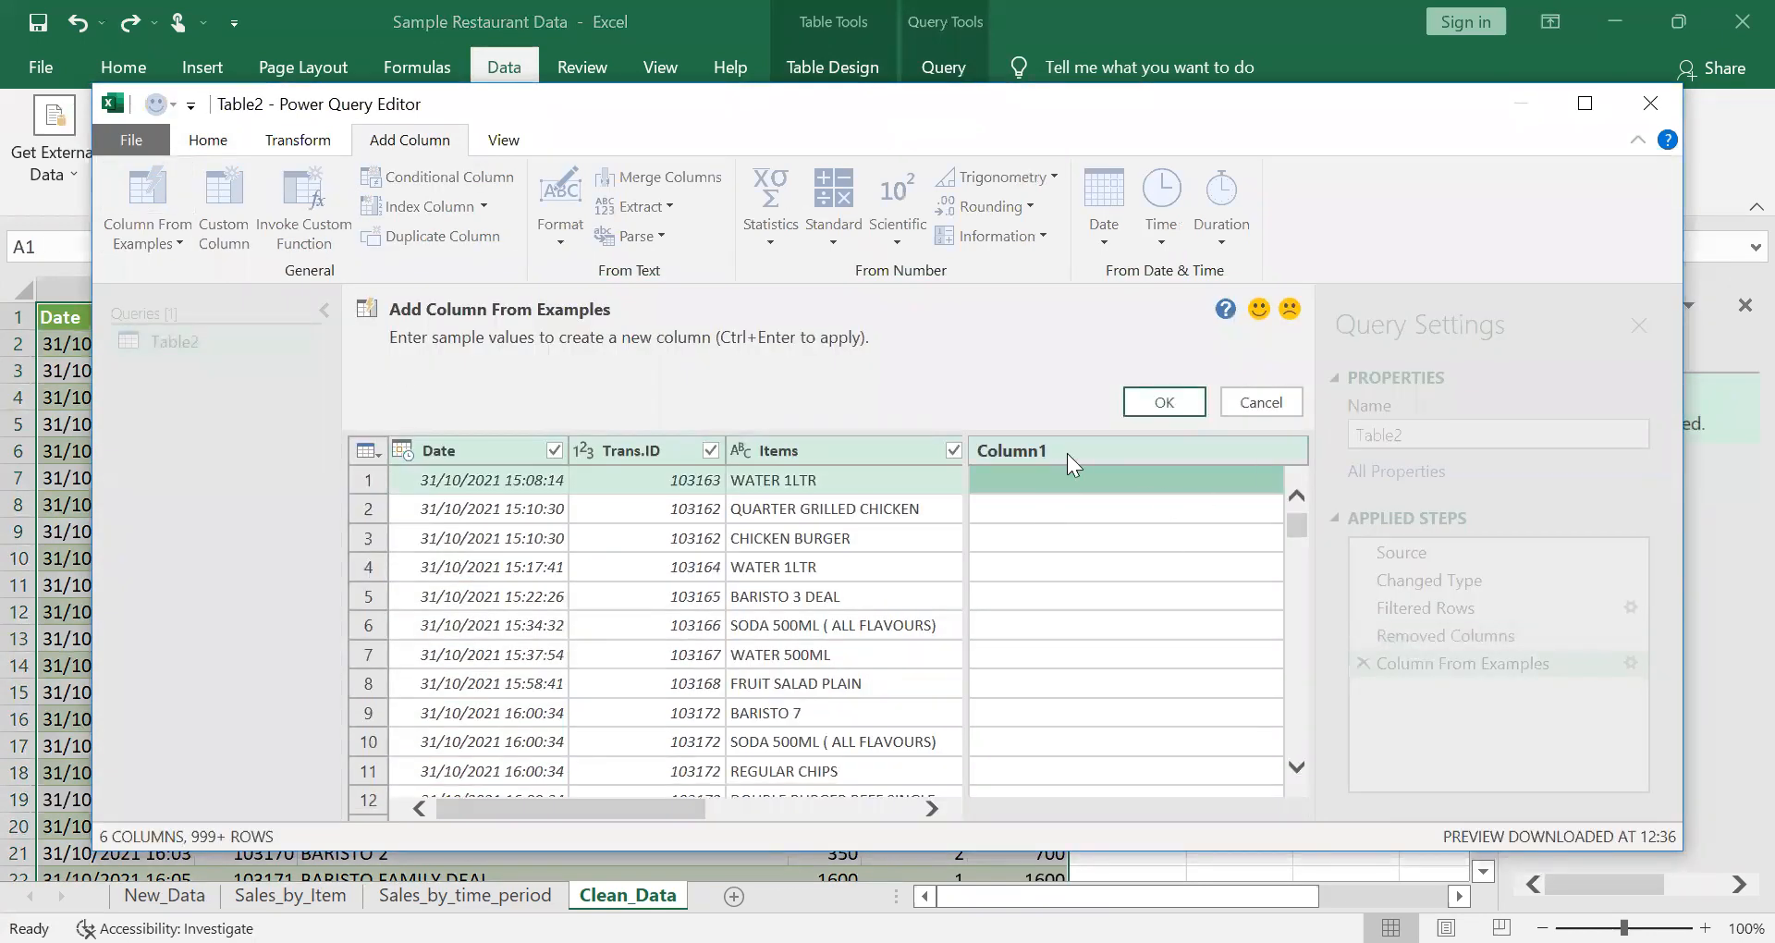
click(1154, 479)
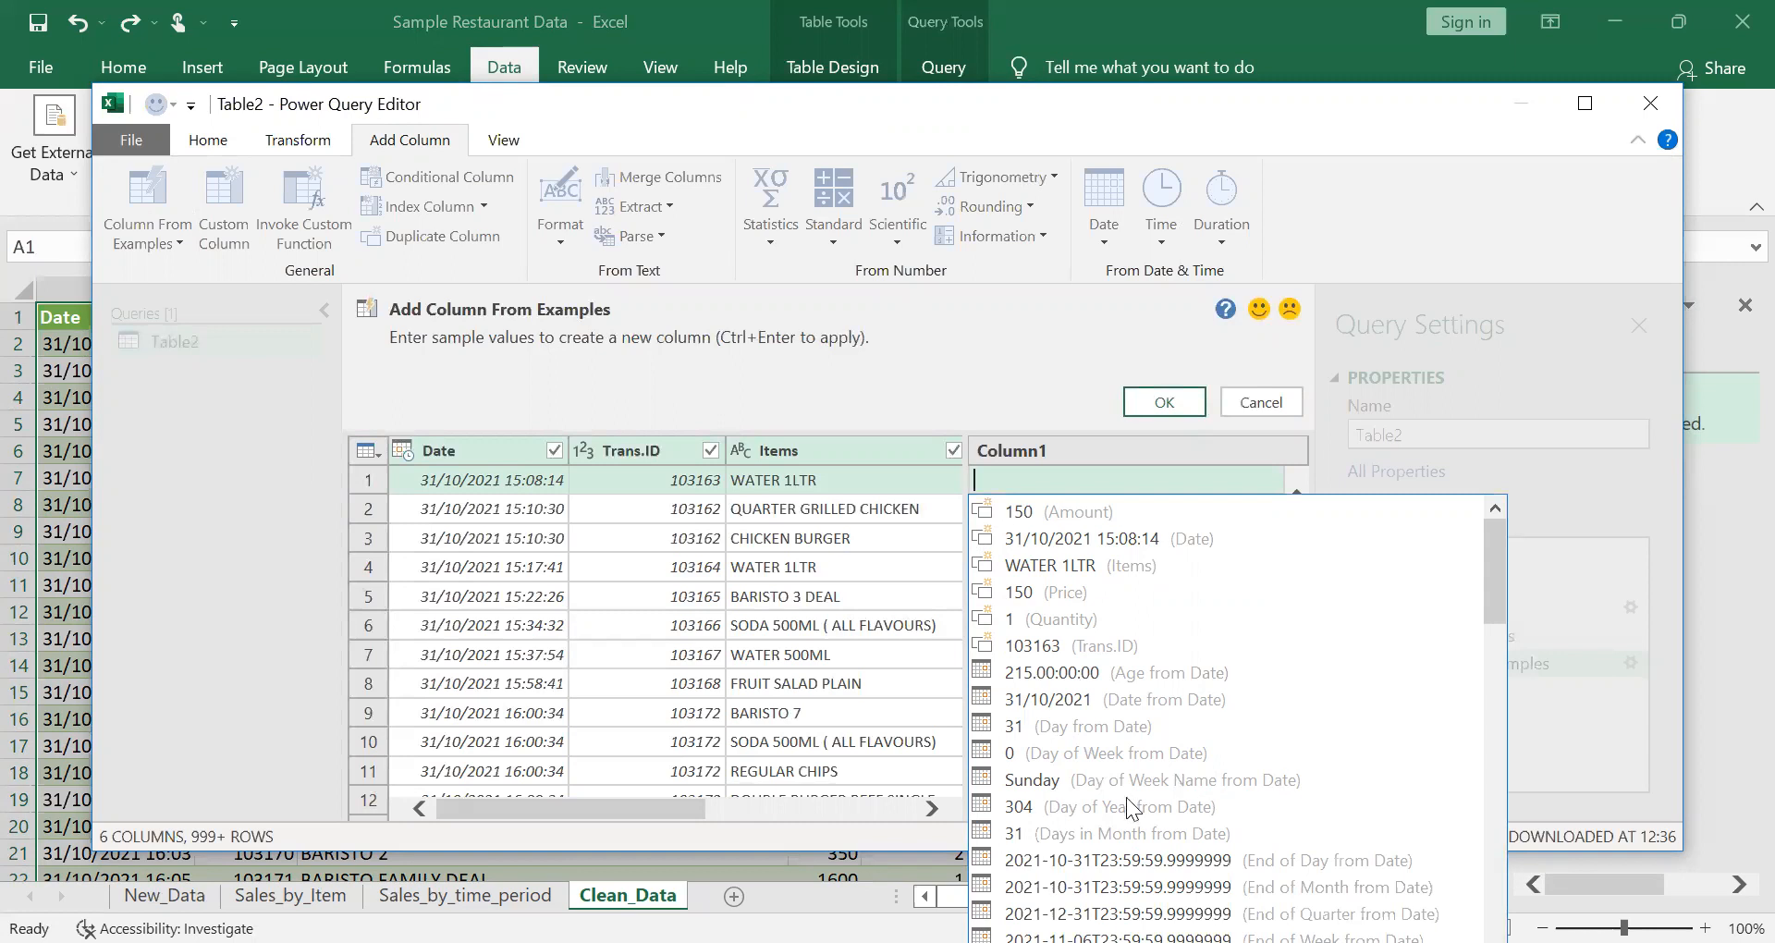
click(1003, 783)
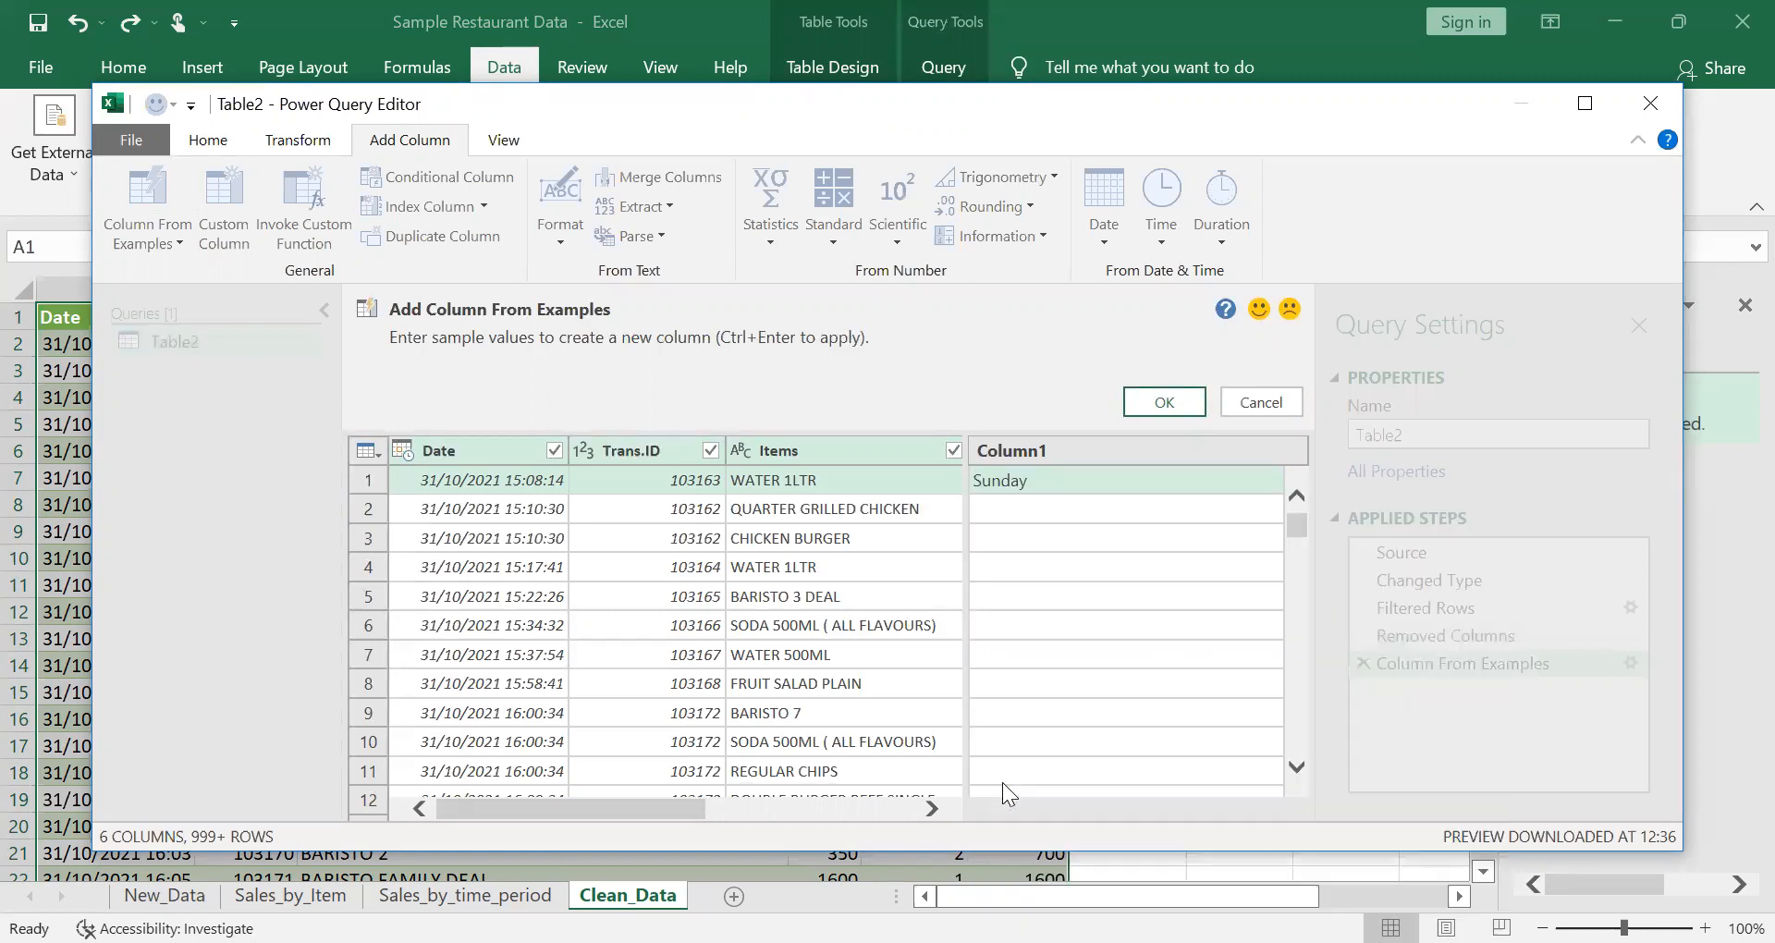
key(Return)
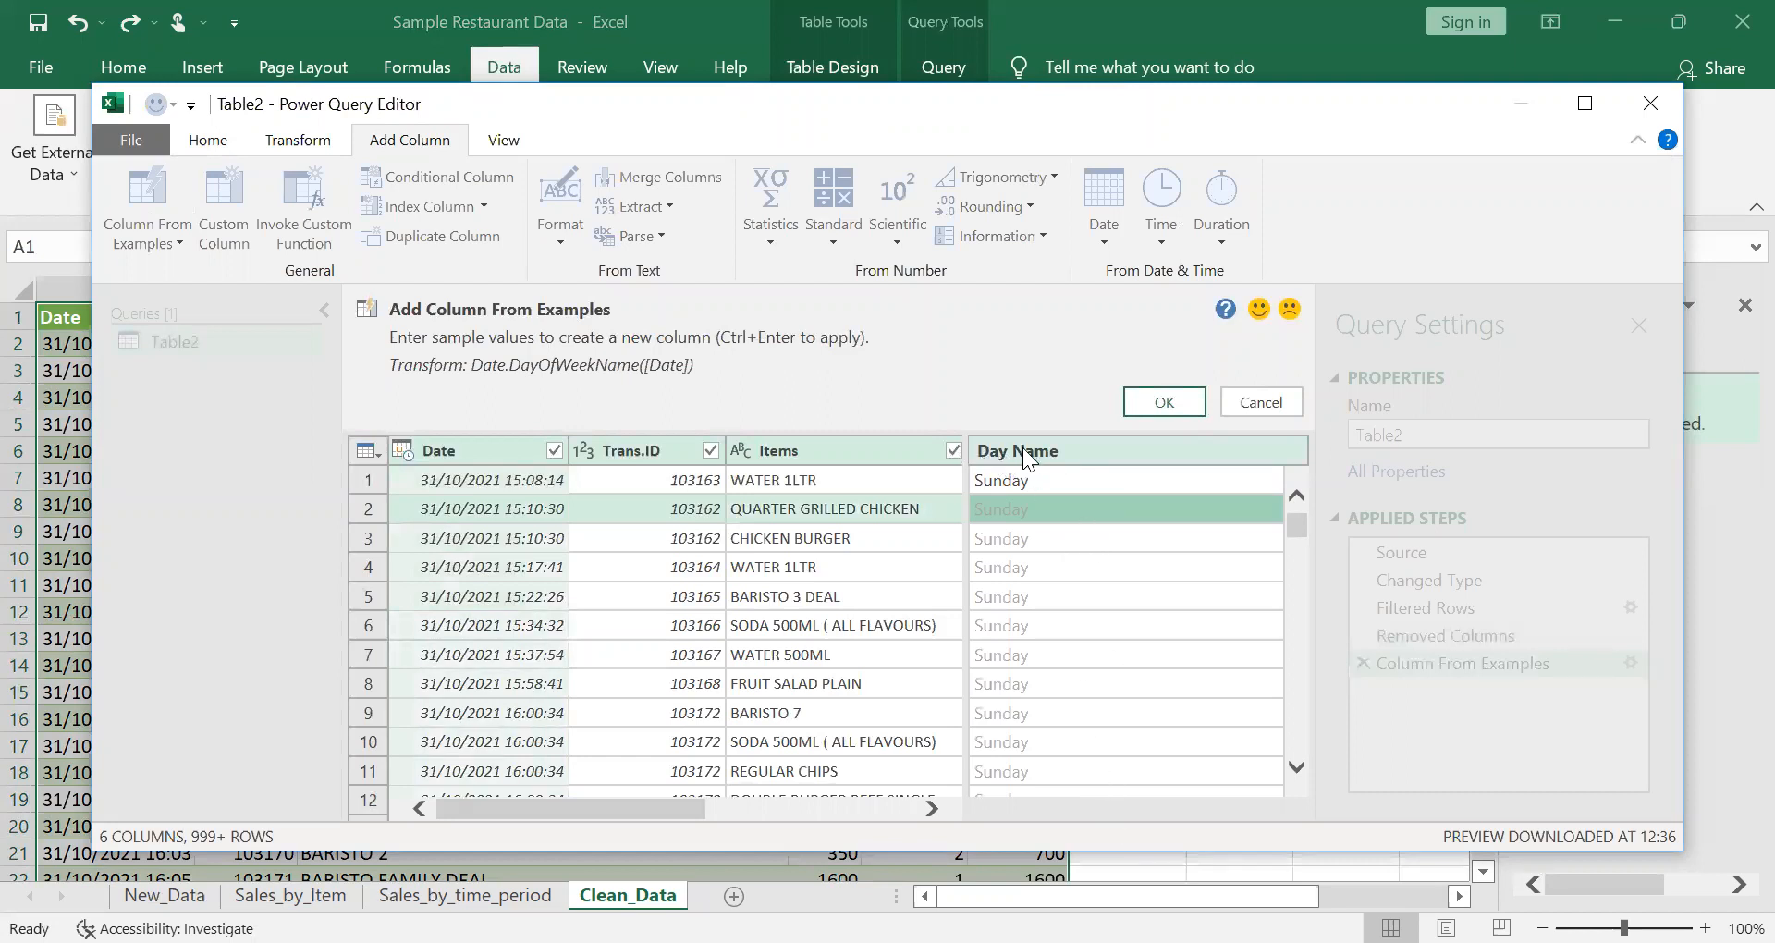
click(1156, 405)
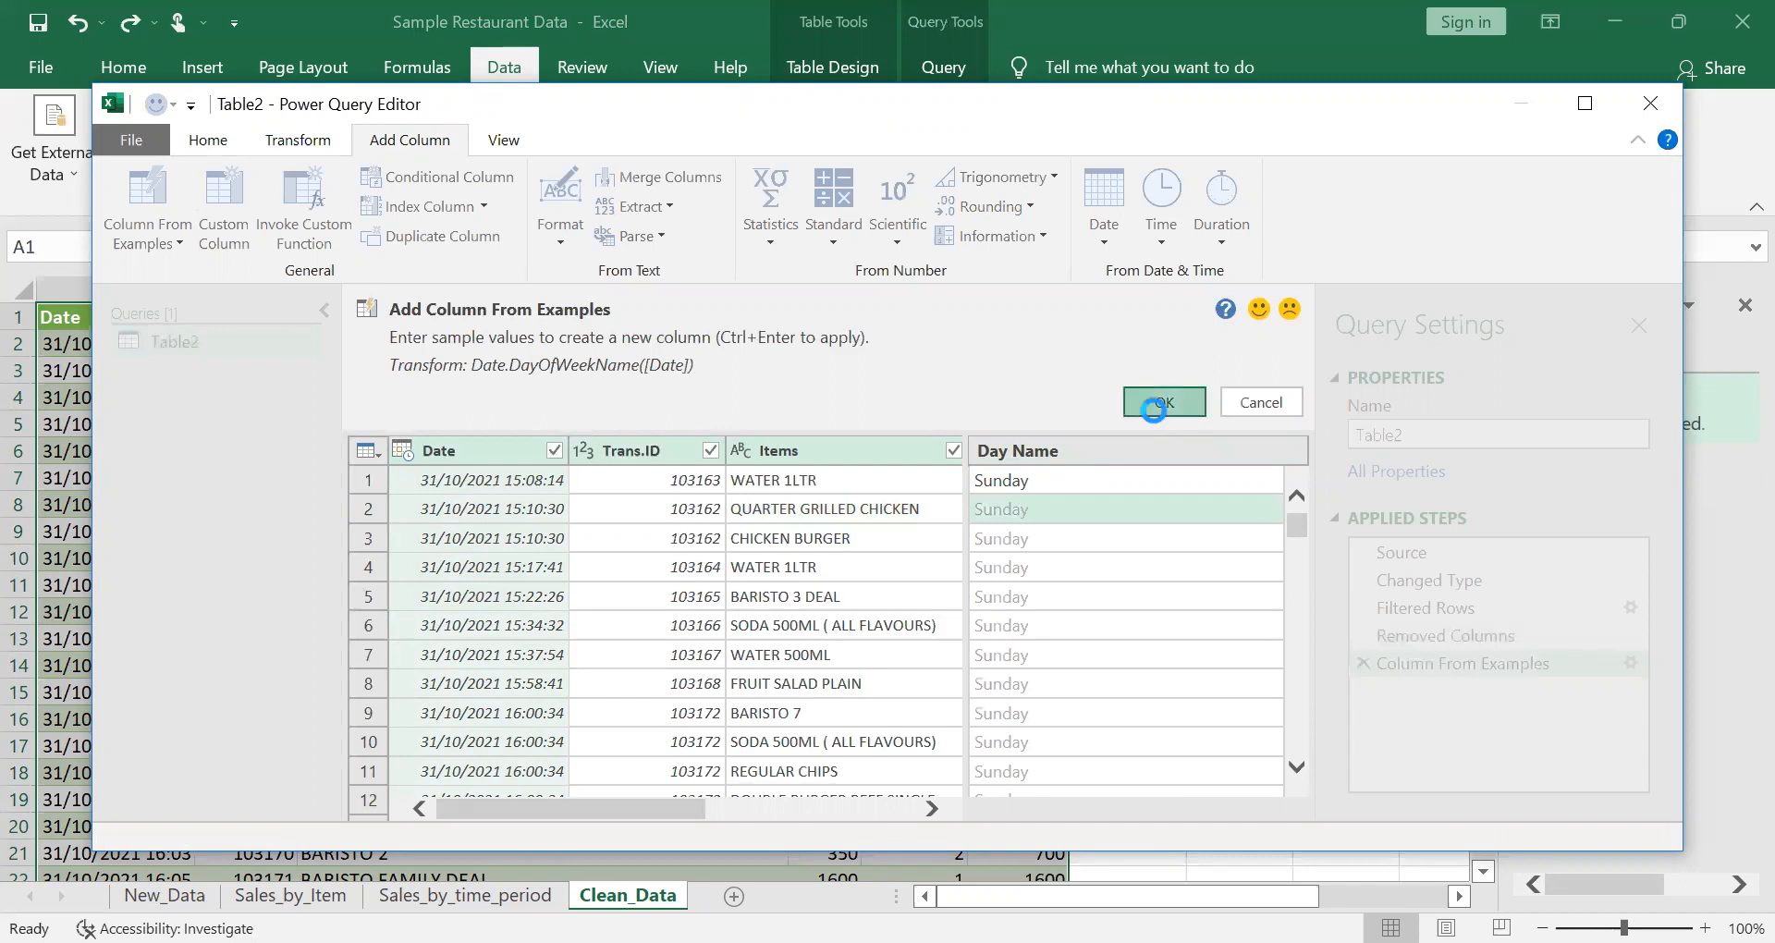
Close and load the Table2 query to the worksheet, and go to the new Day Name column header
click(195, 138)
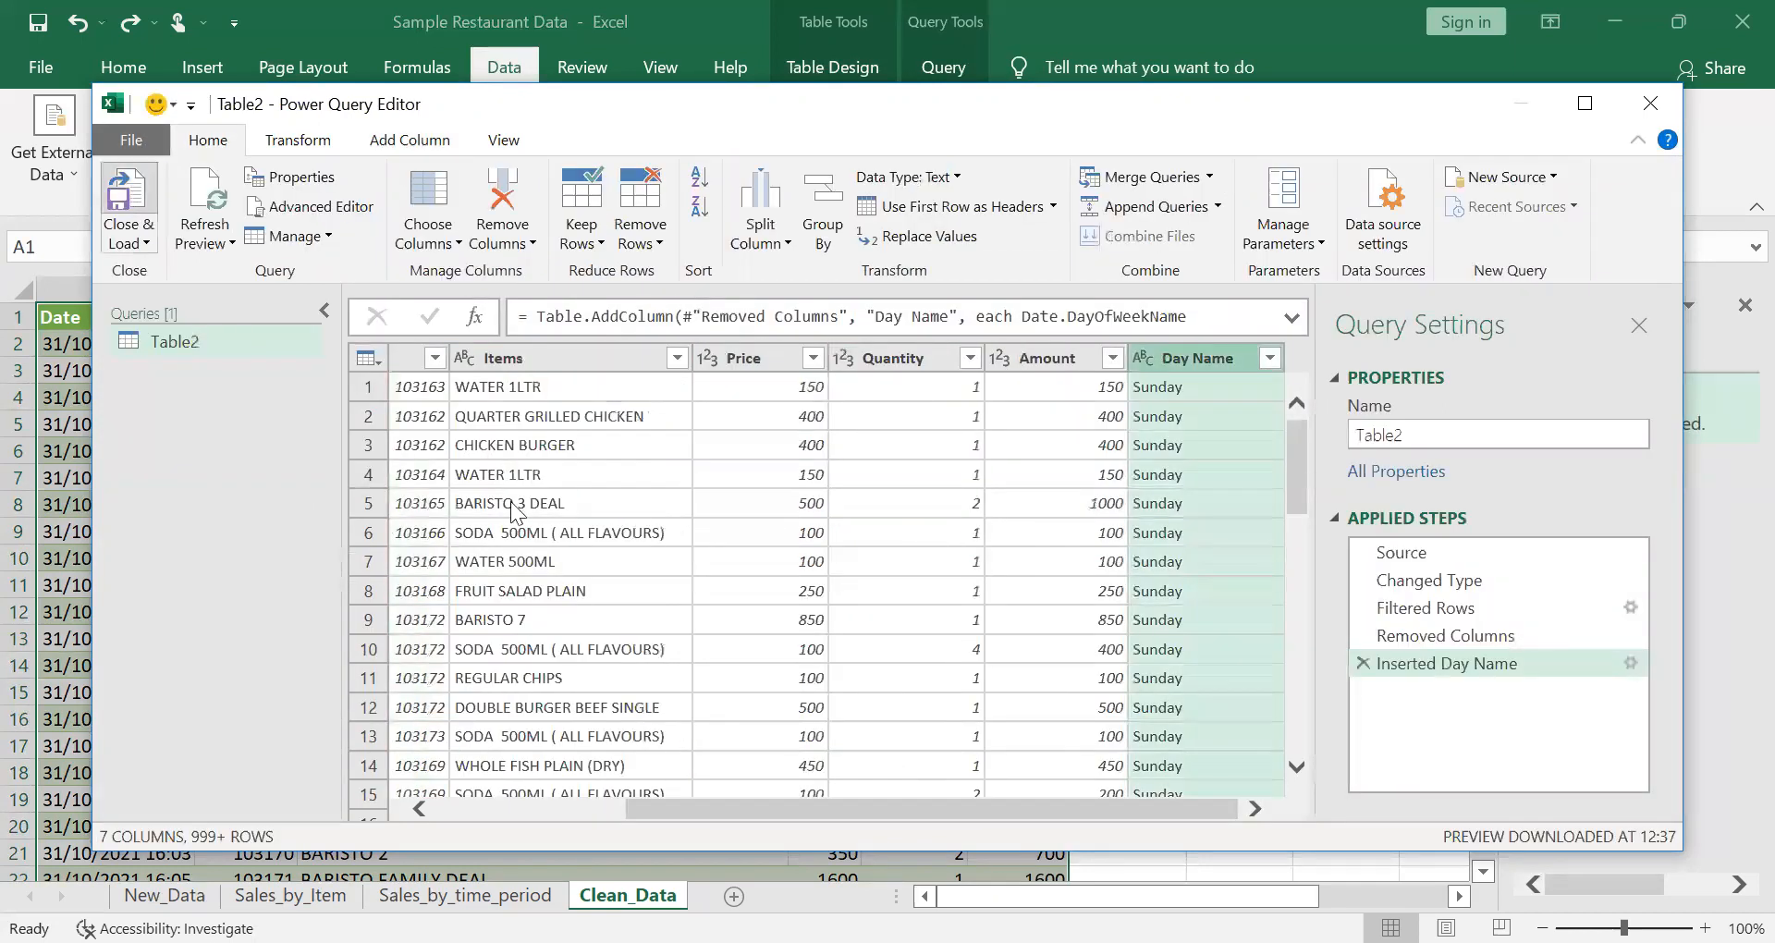
click(120, 205)
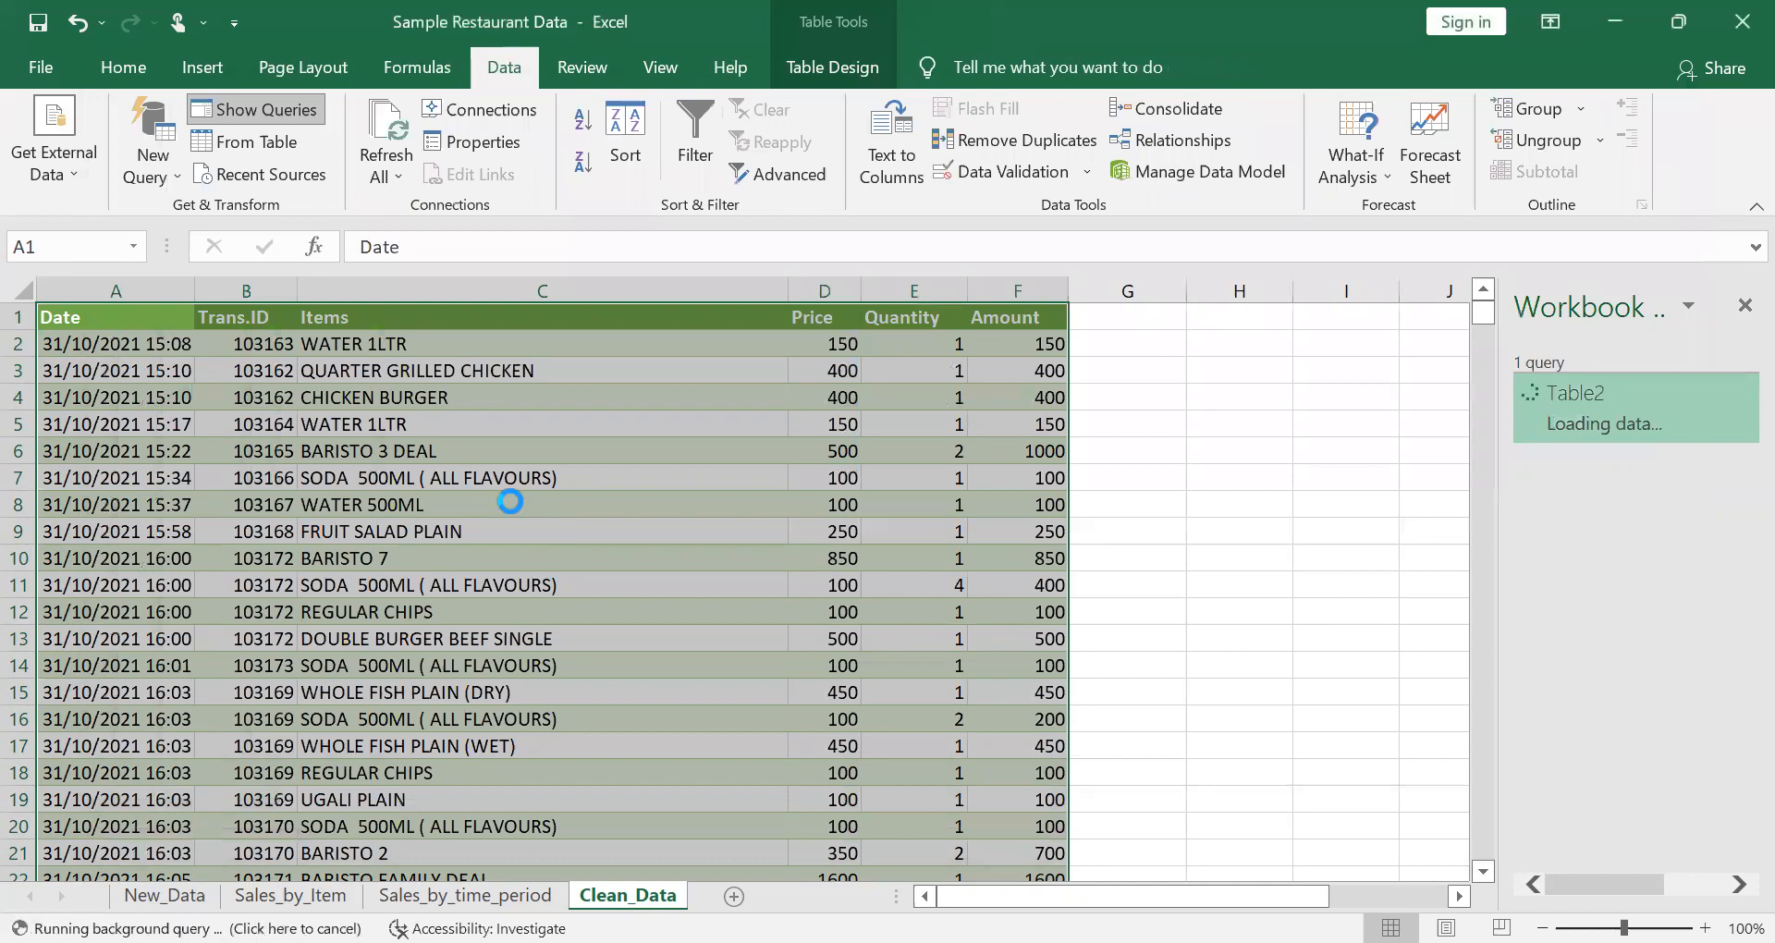
key(Right)
key(Right)
key(Right)
key(Right)
key(Right)
key(Right)
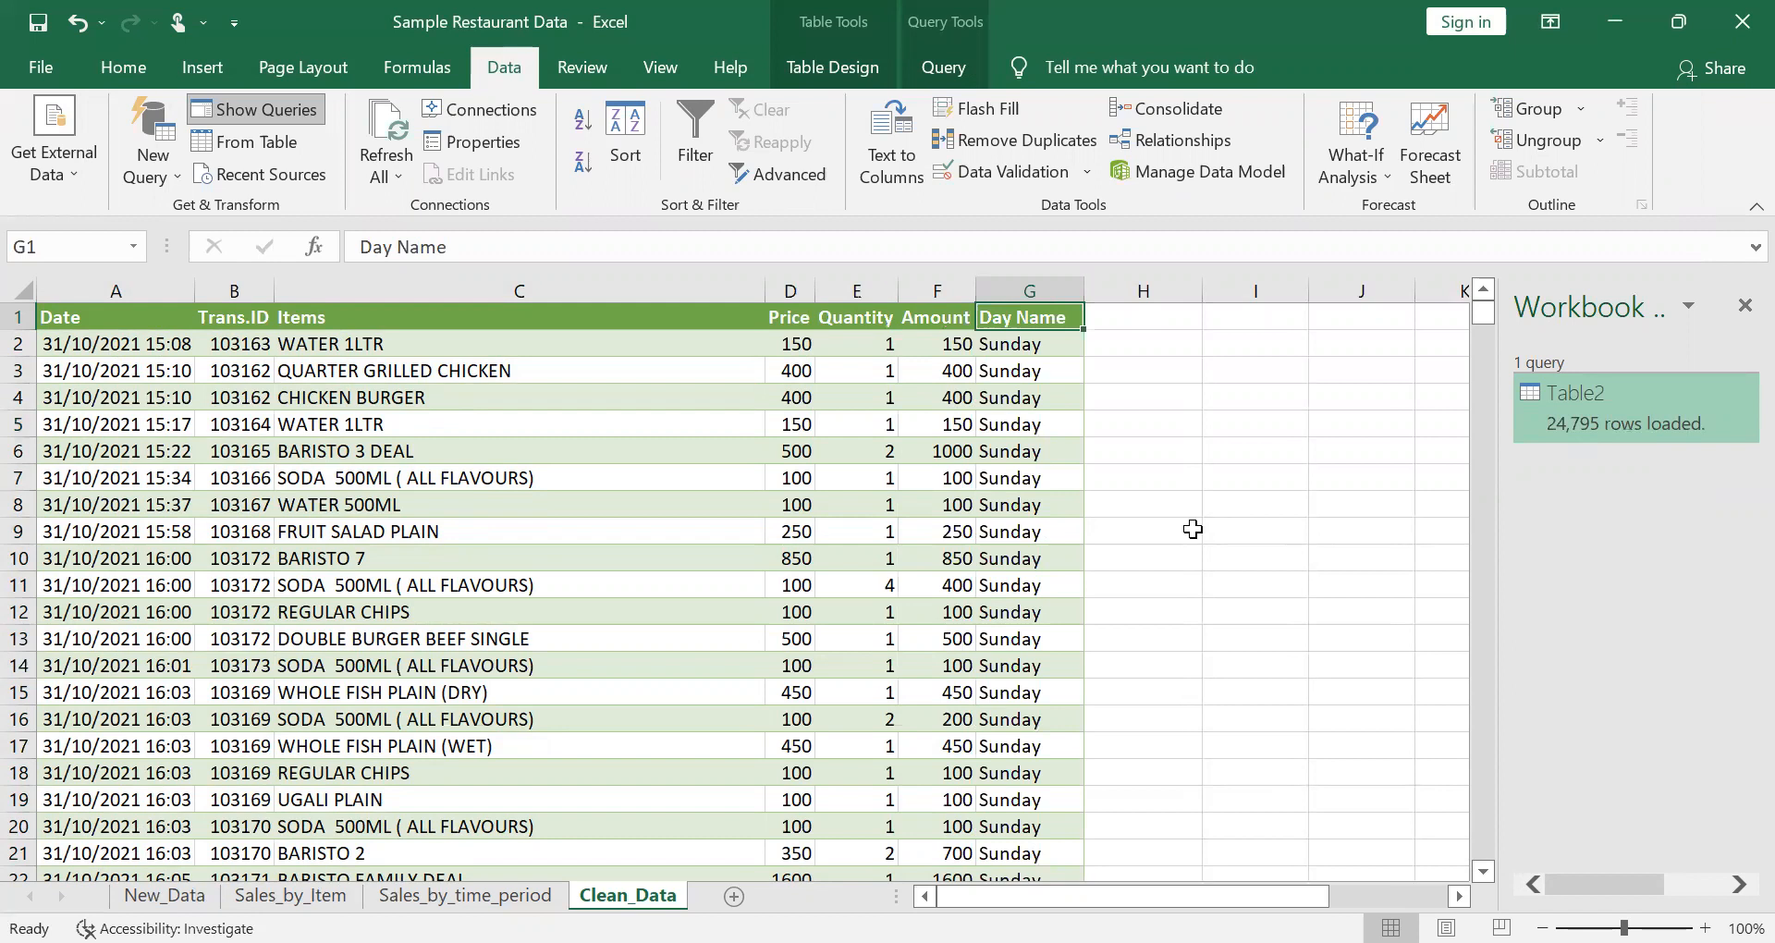
click(967, 366)
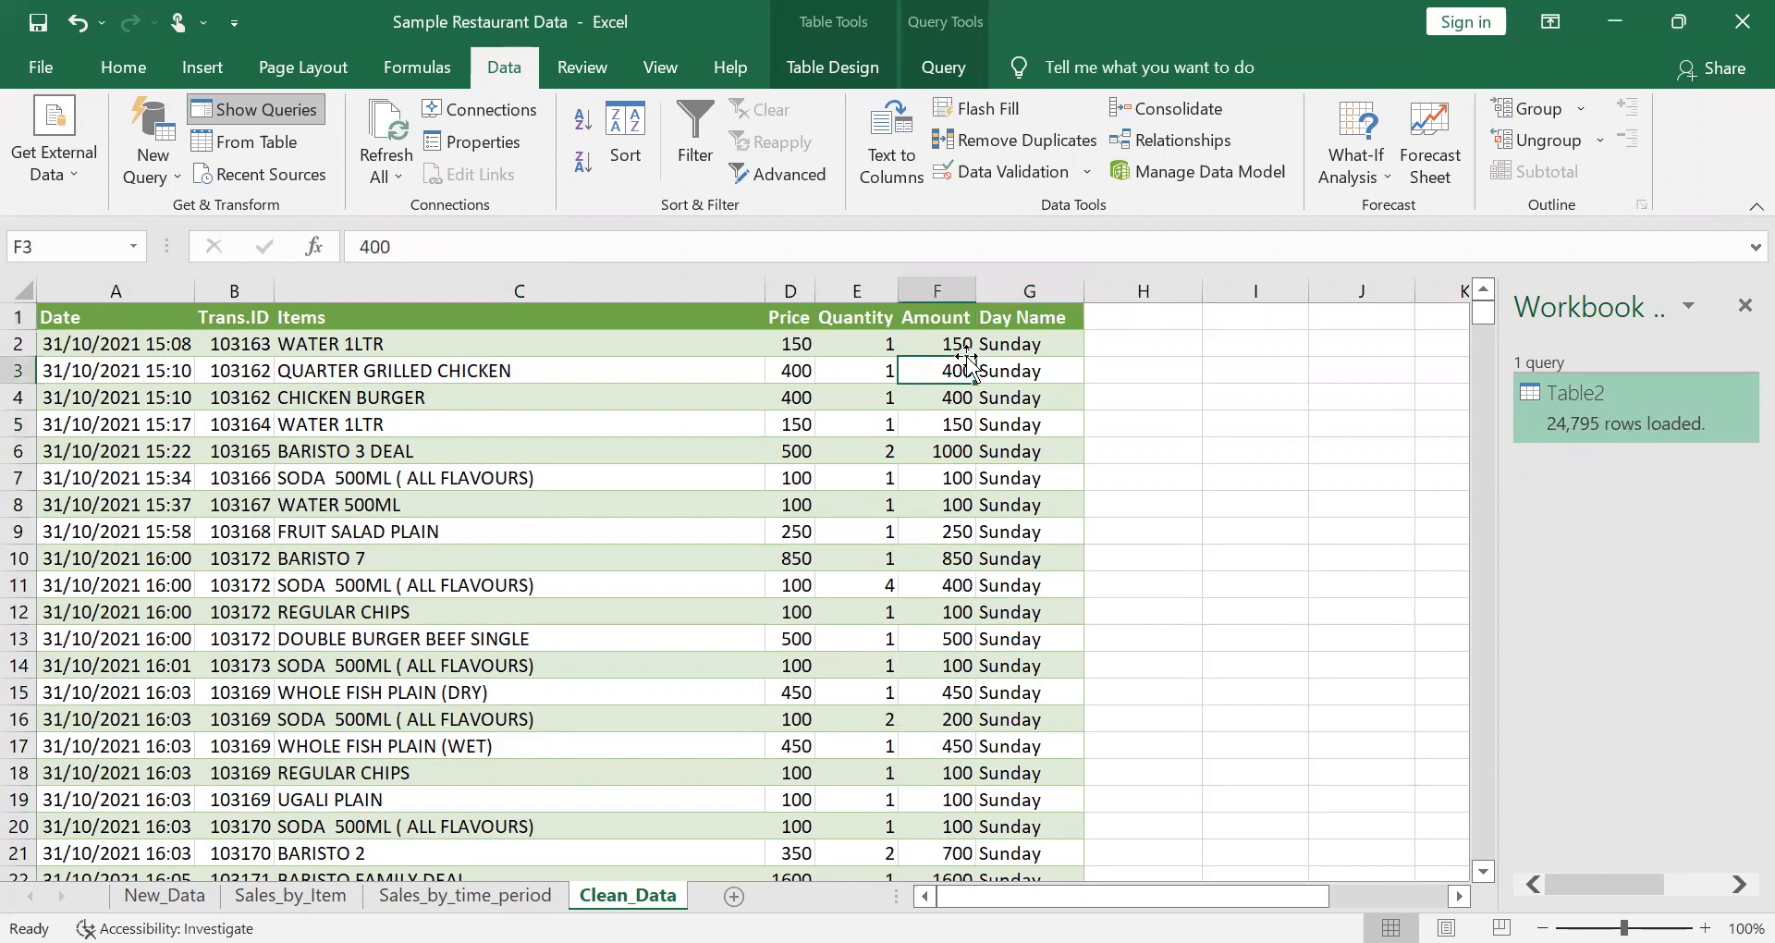
key(Up)
key(Up)
key(Right)
key(Down)
key(Up)
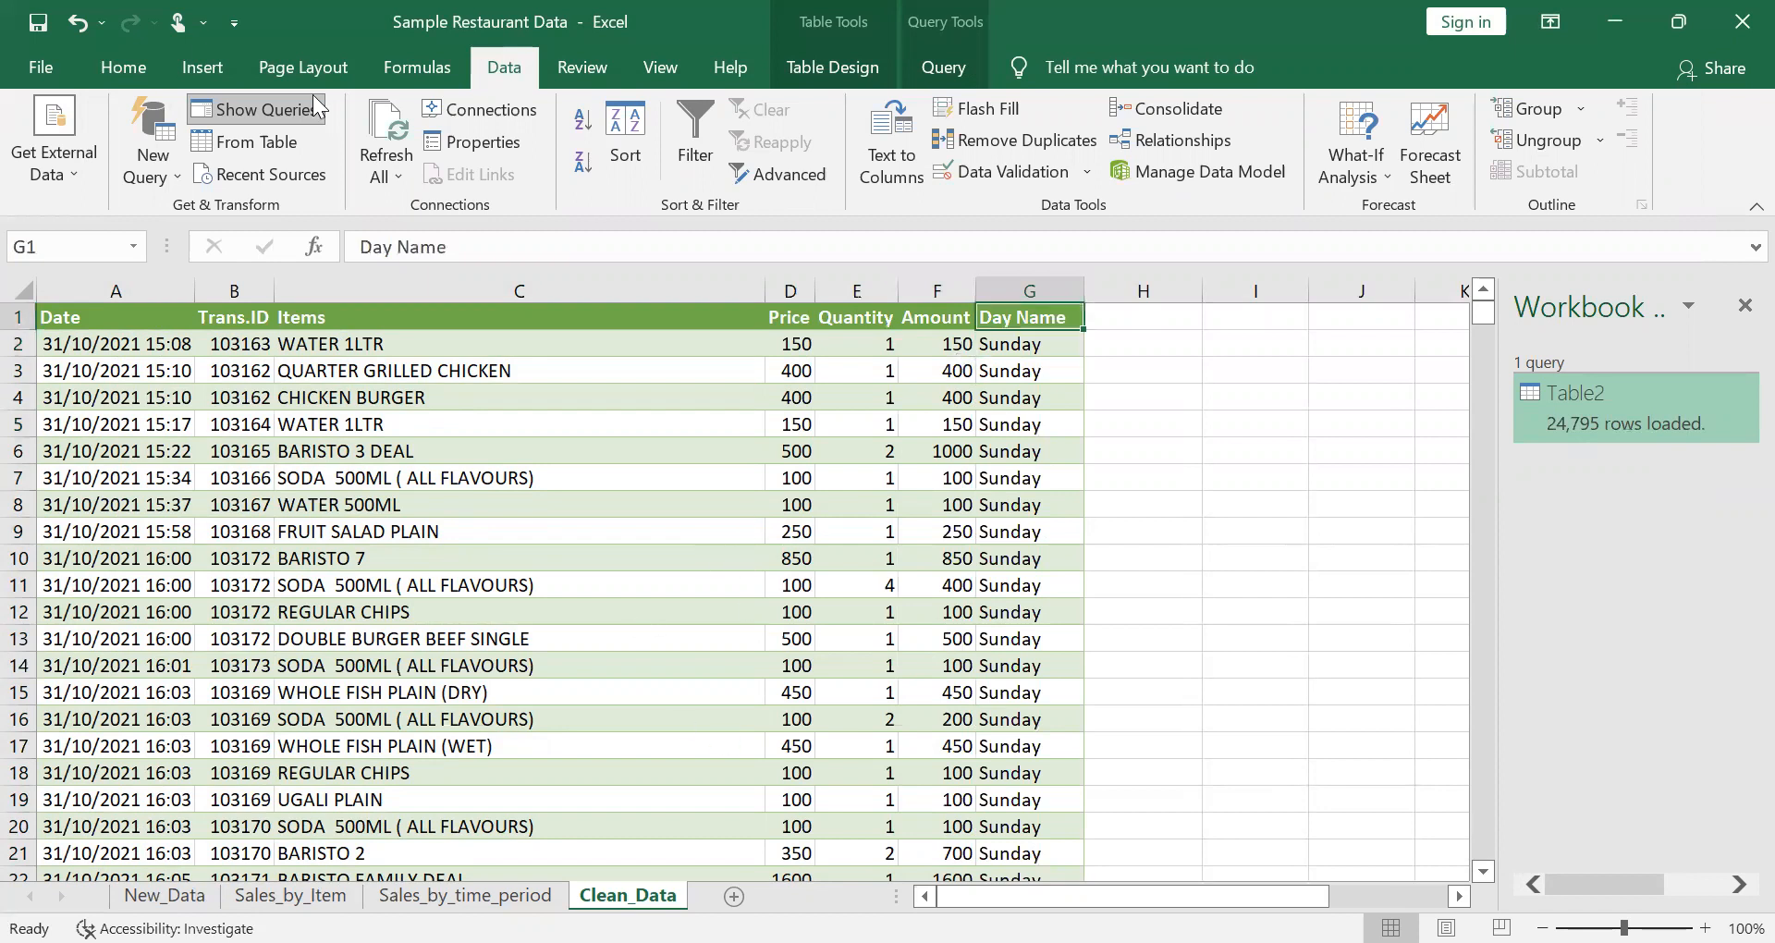
Insert a PivotTable from the Table2_2 range on a new worksheet
click(211, 71)
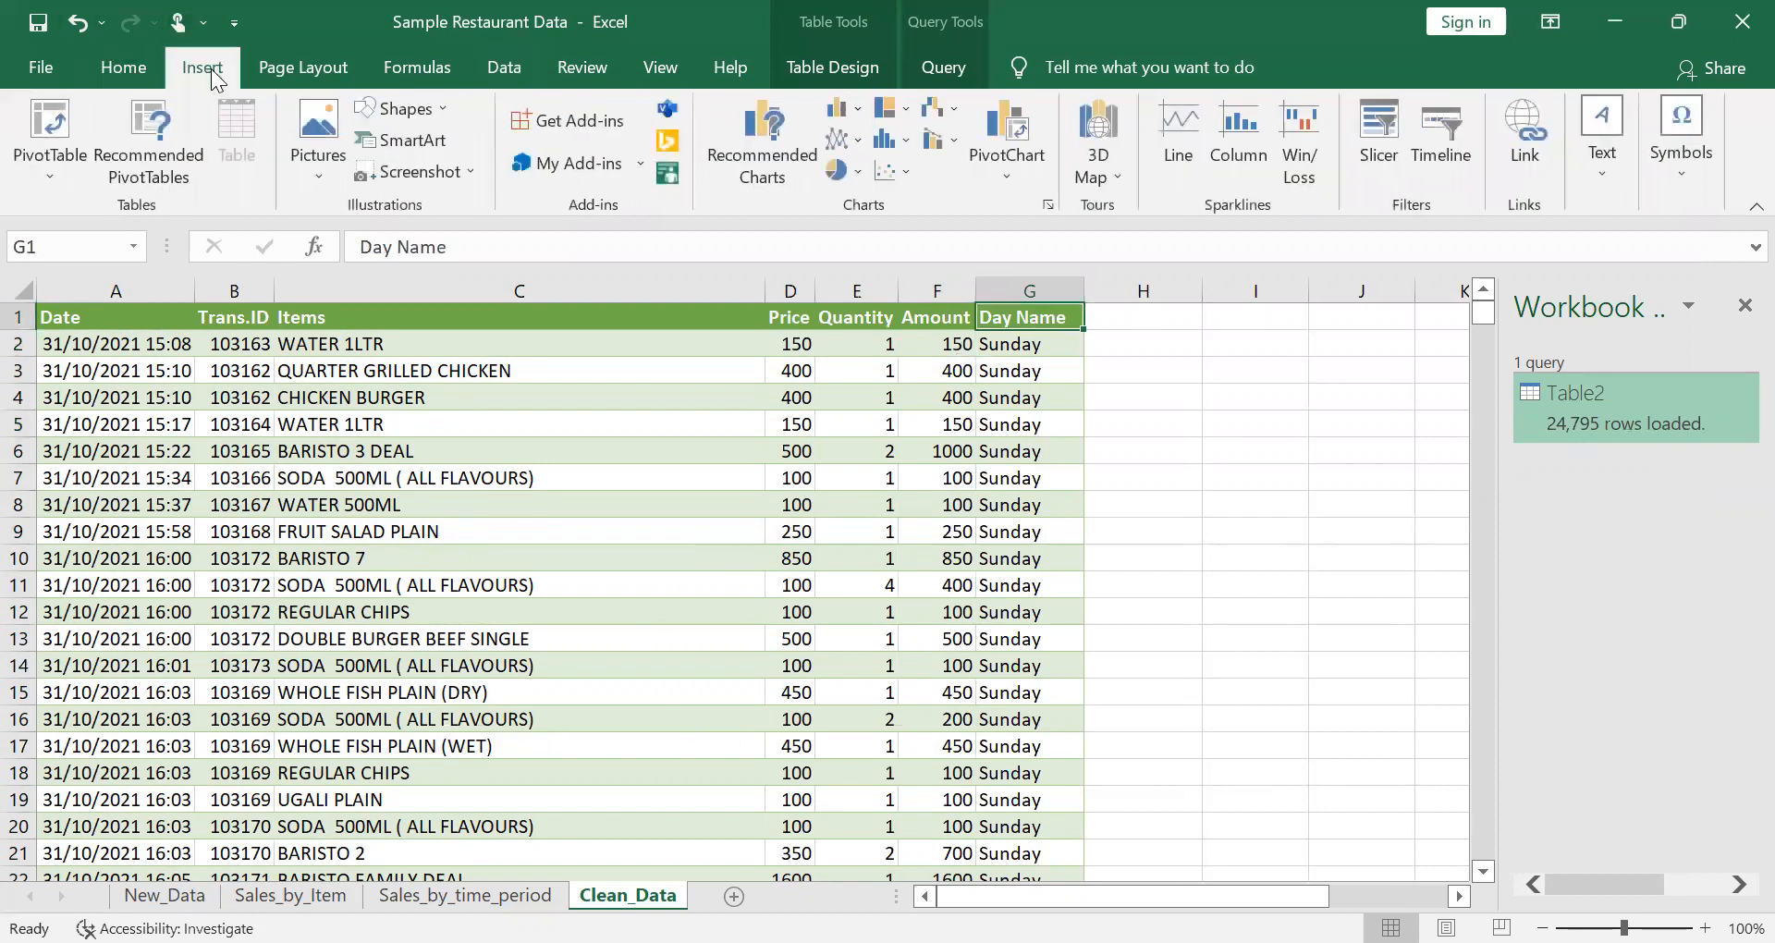
click(53, 120)
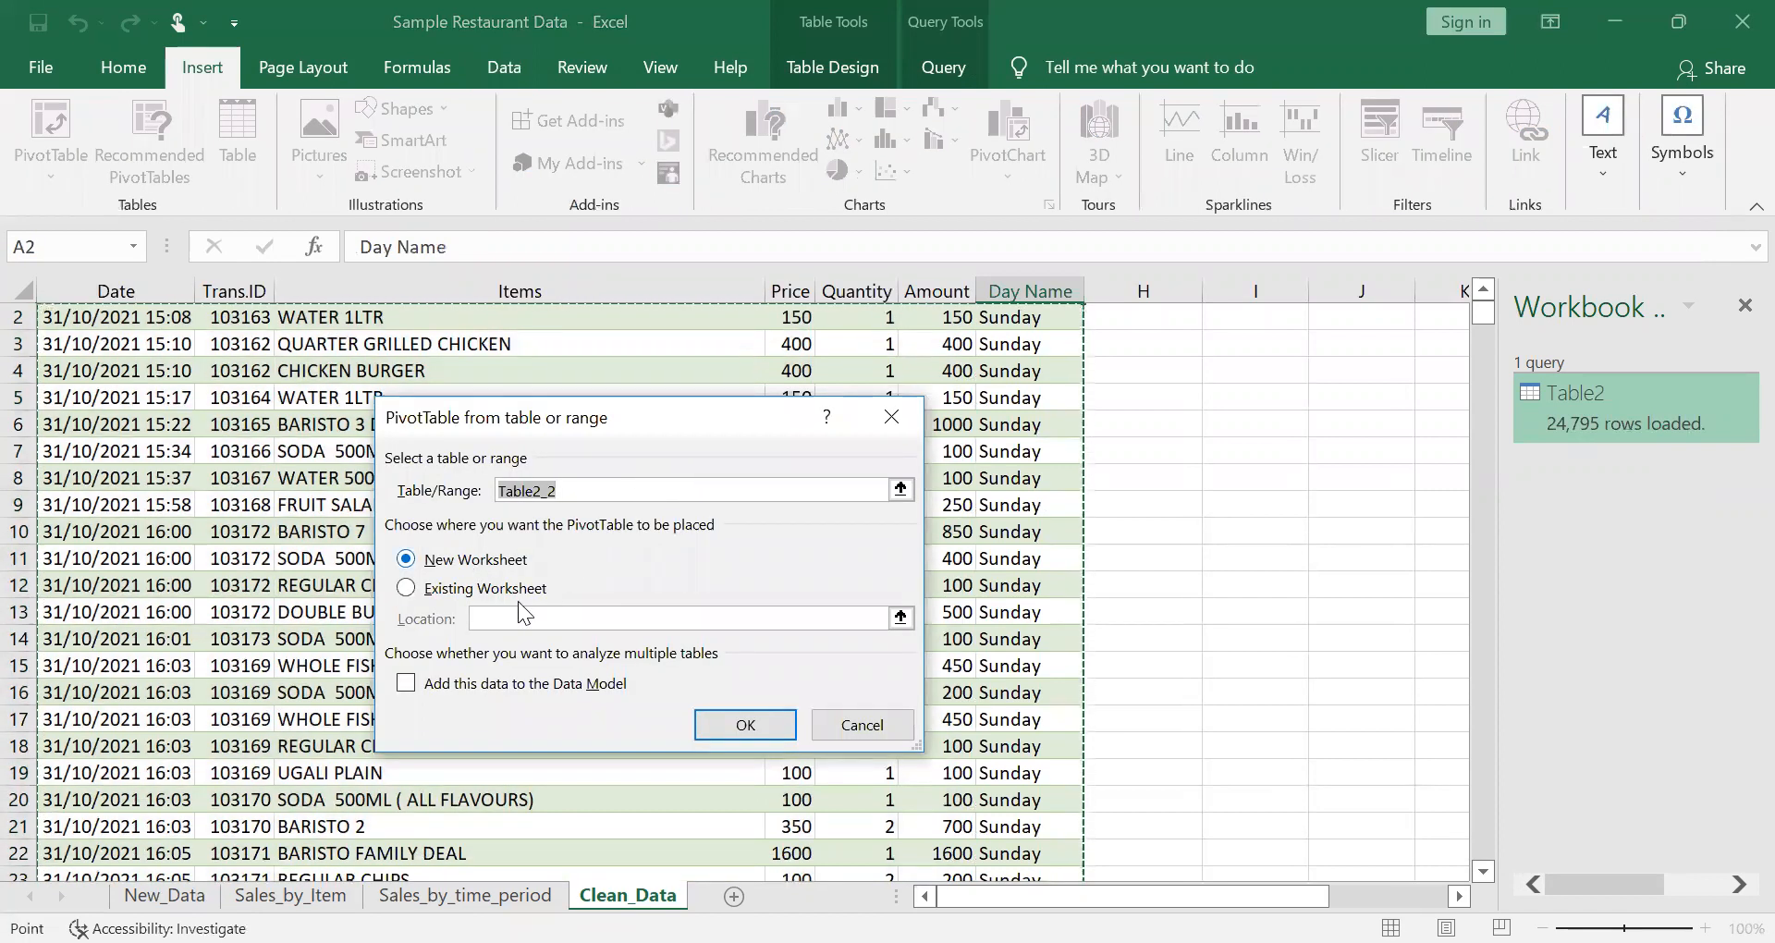
click(706, 719)
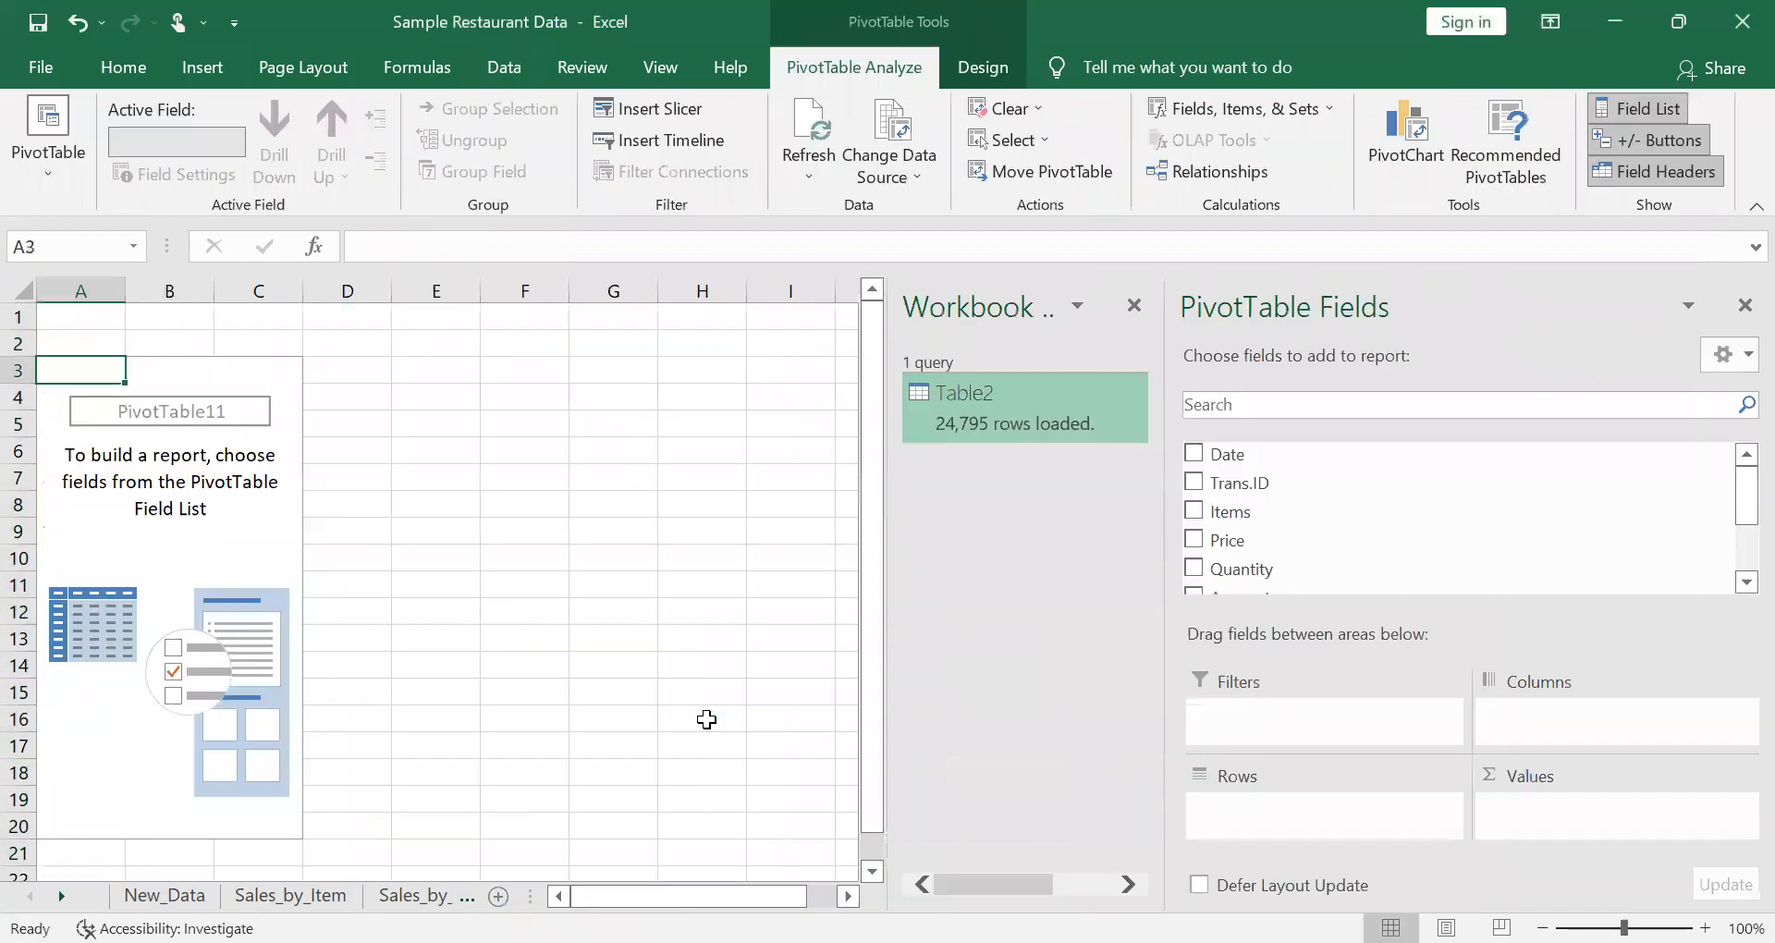
scroll(1383, 539, down, 2)
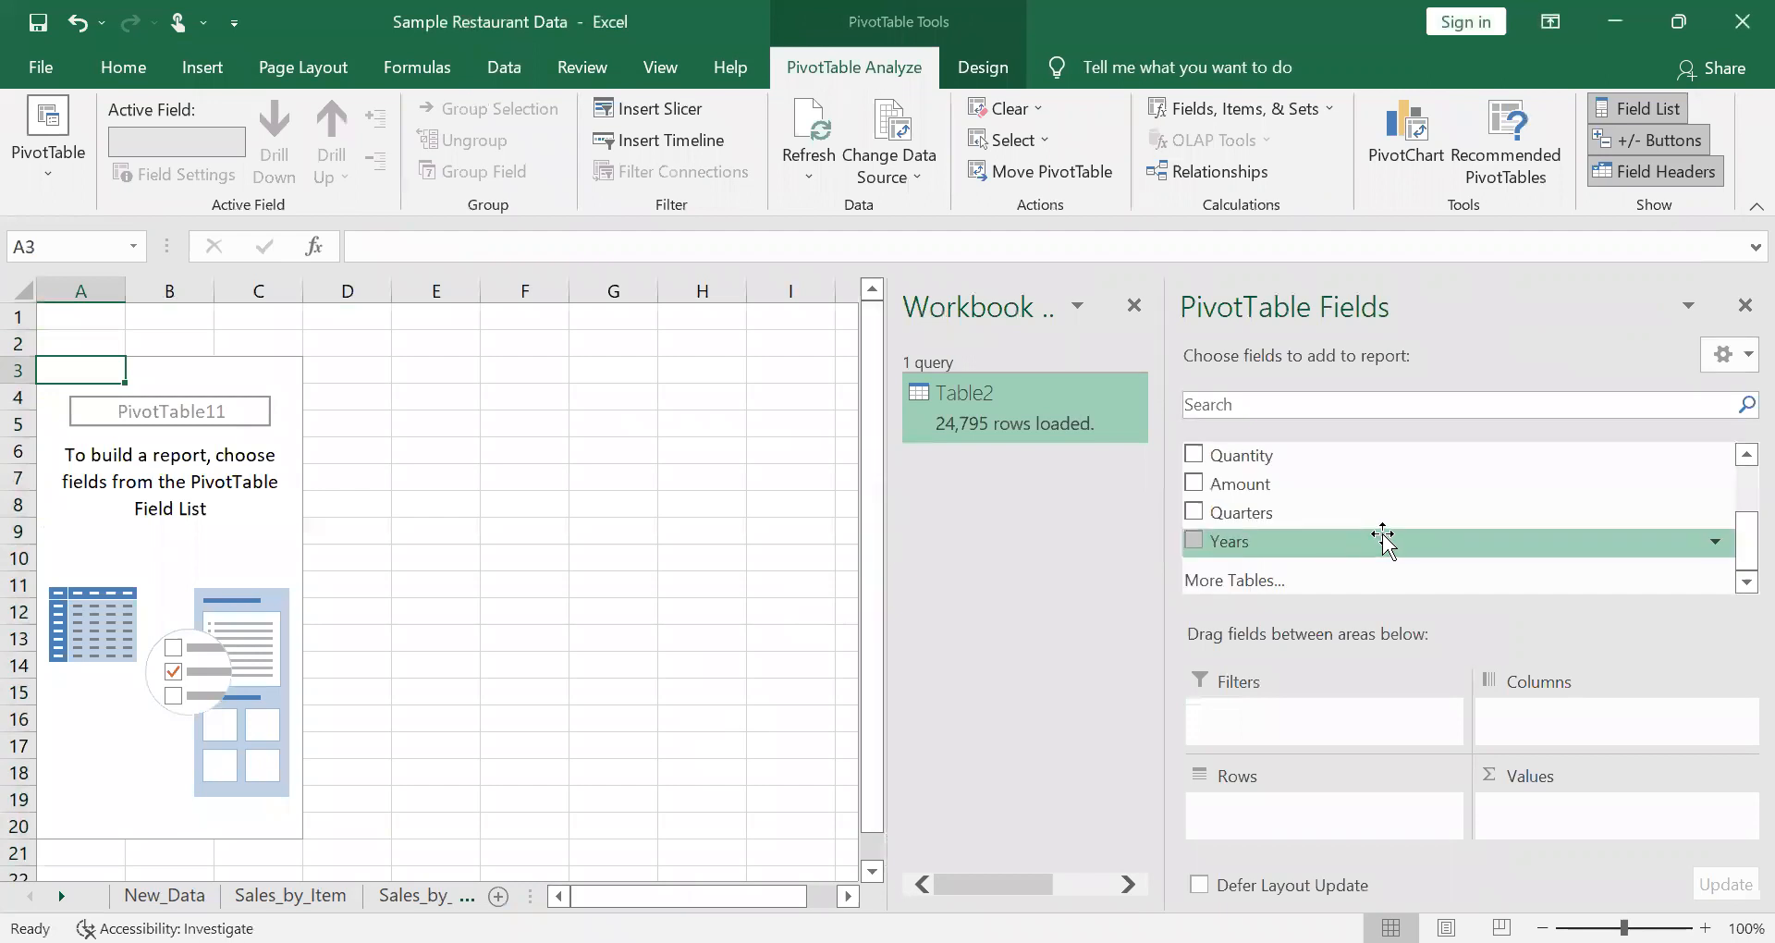
click(1283, 582)
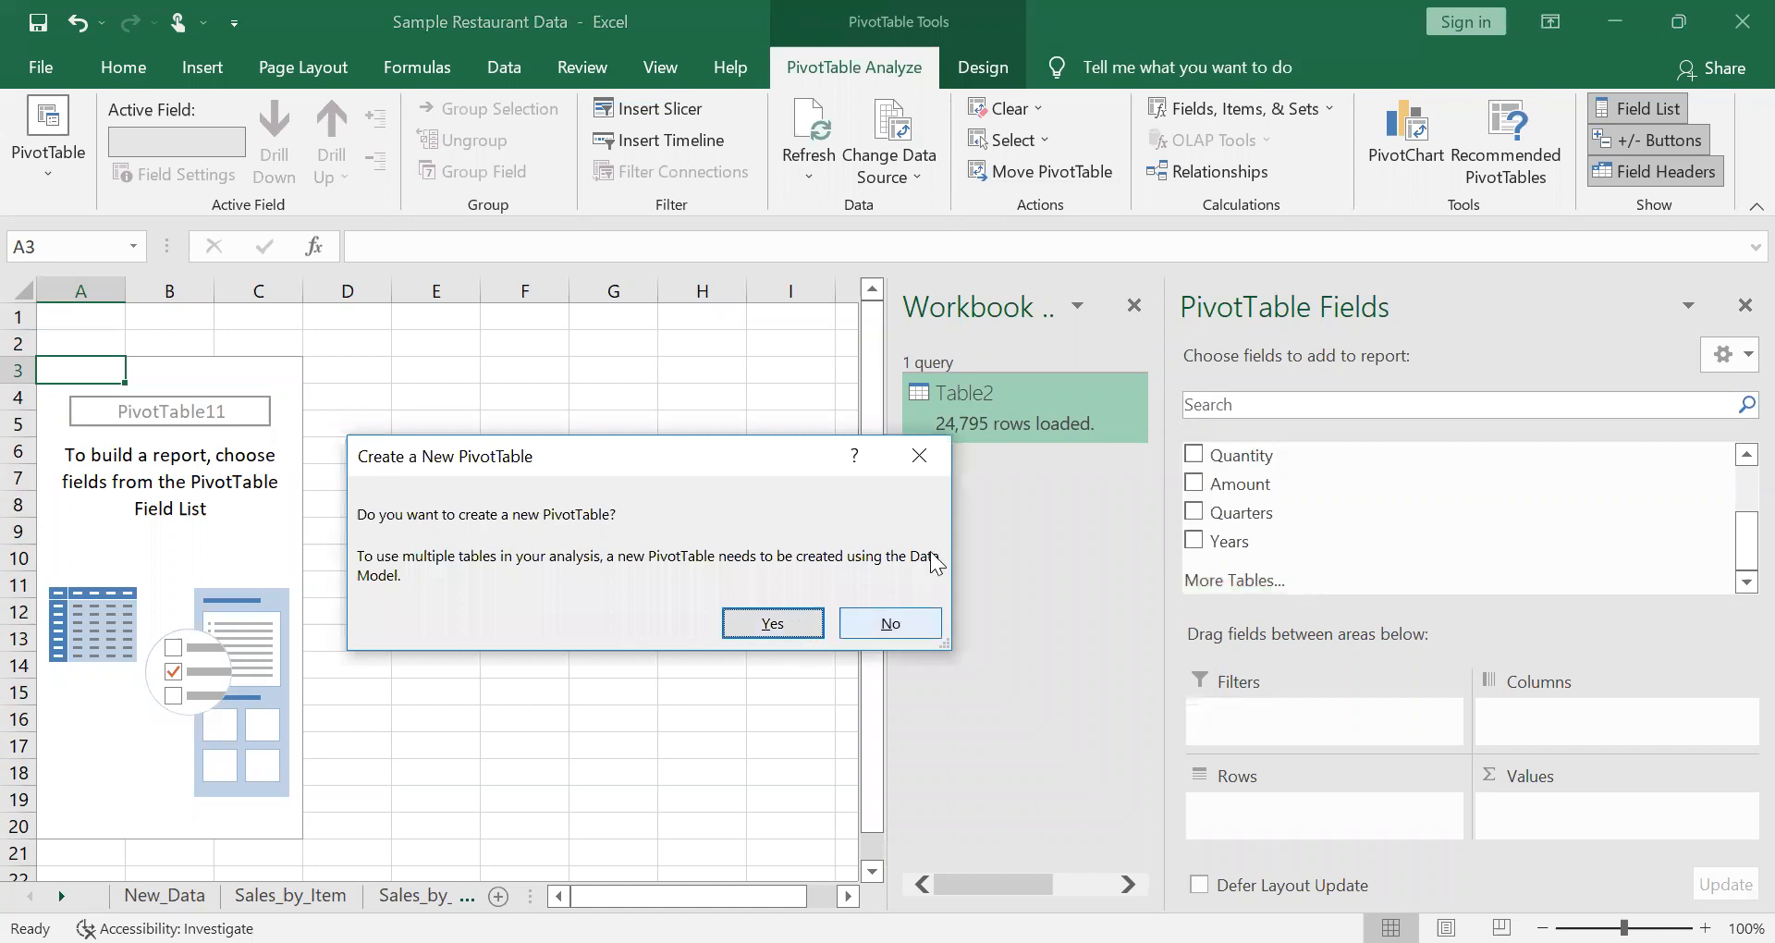
click(920, 456)
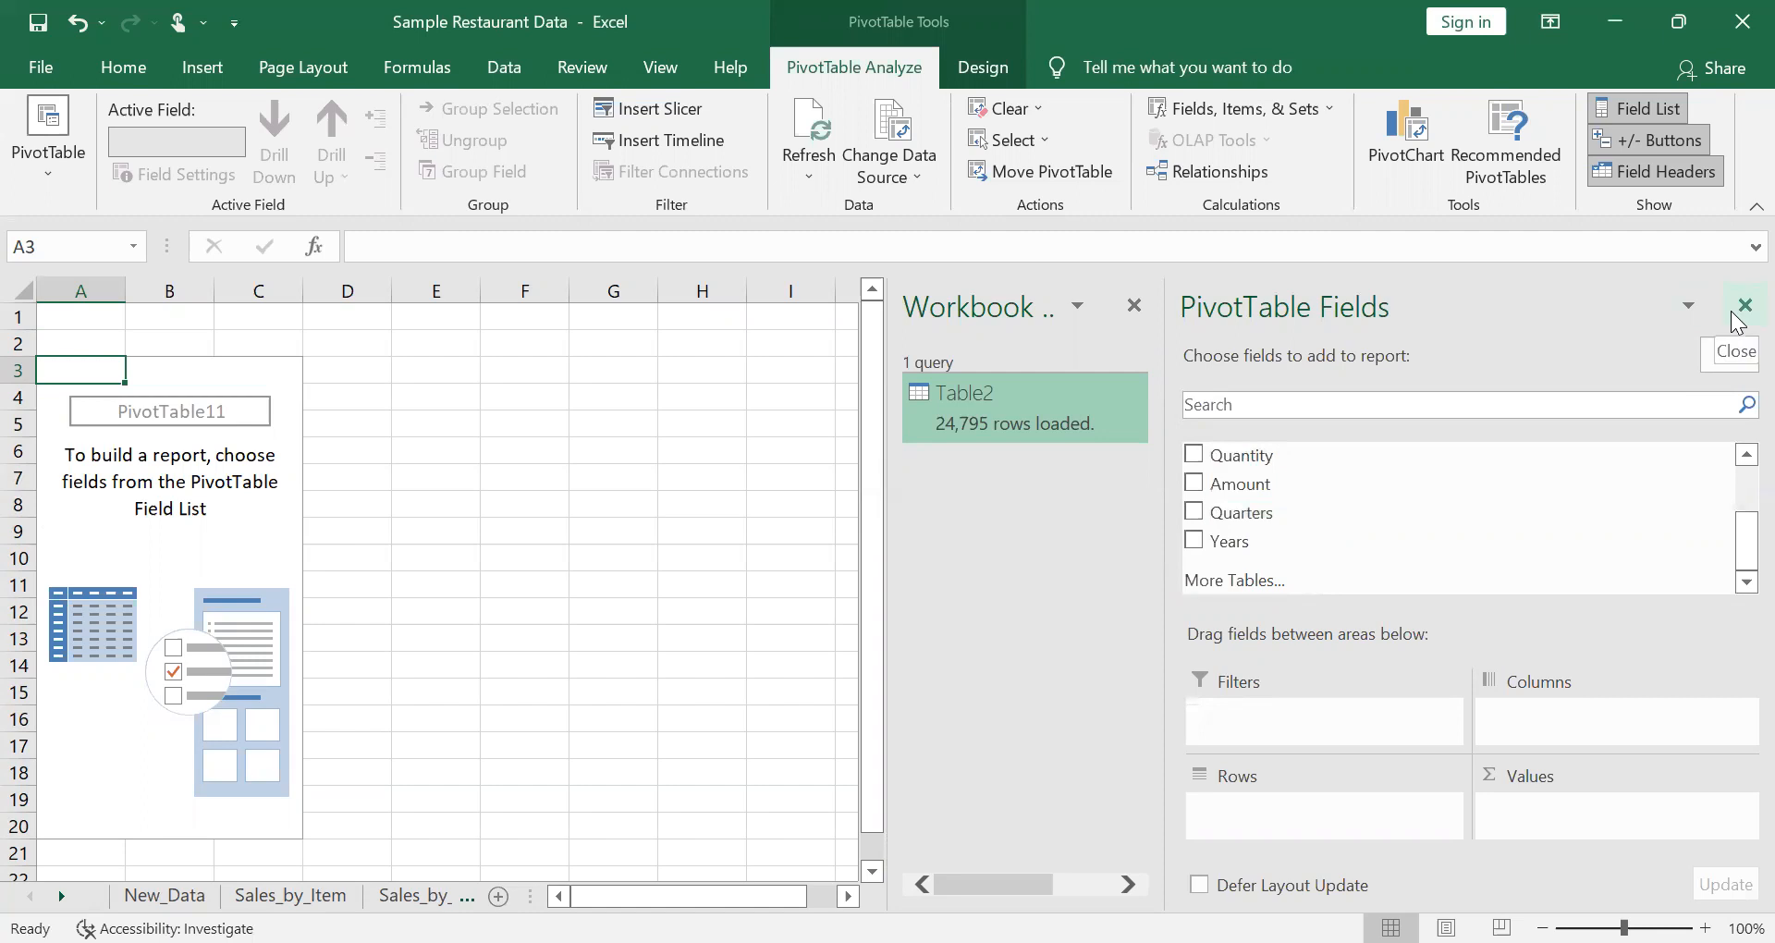
click(1744, 305)
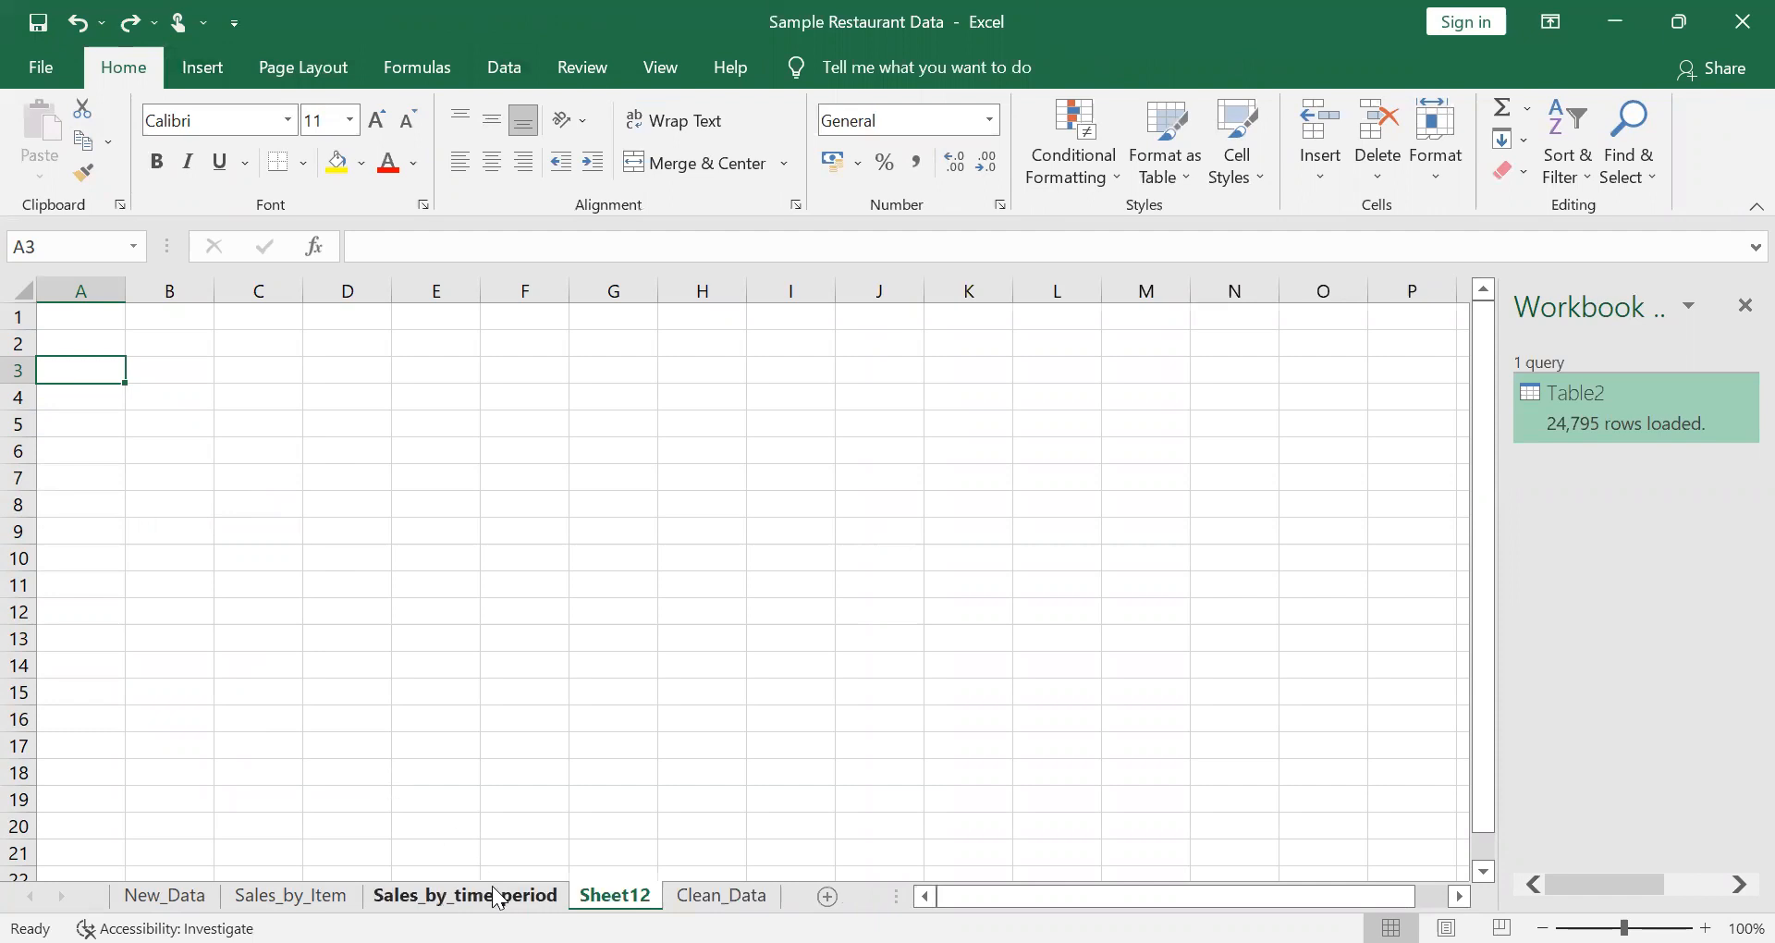
click(721, 895)
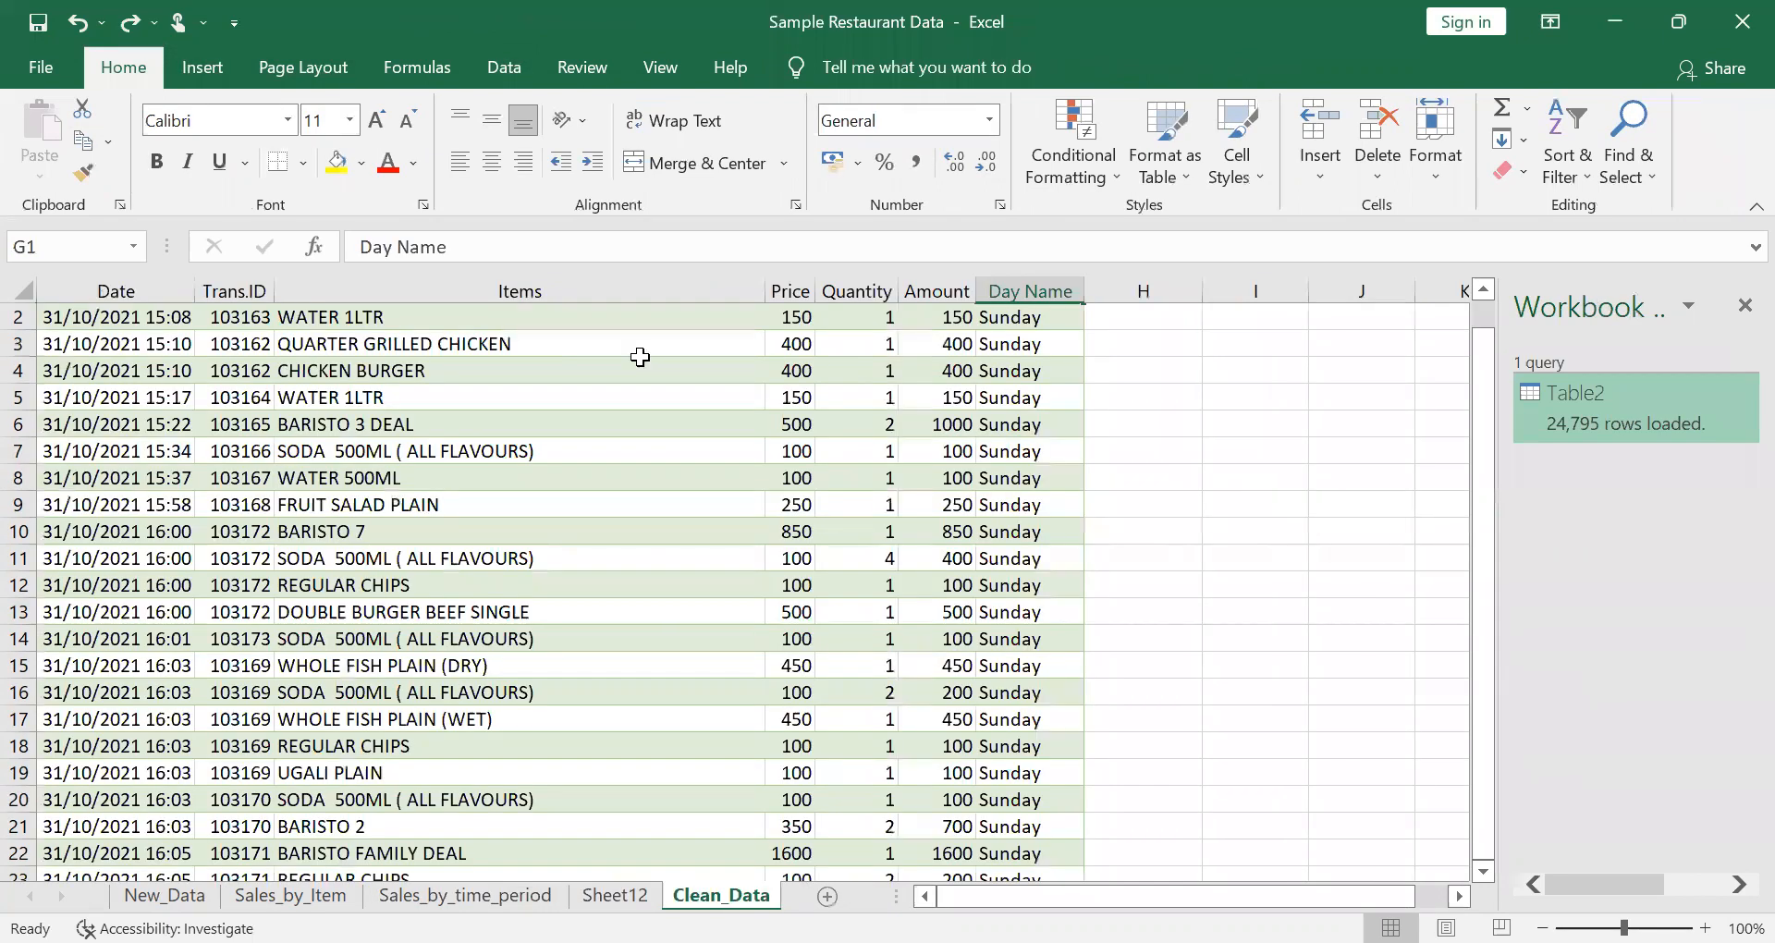
click(505, 79)
click(386, 129)
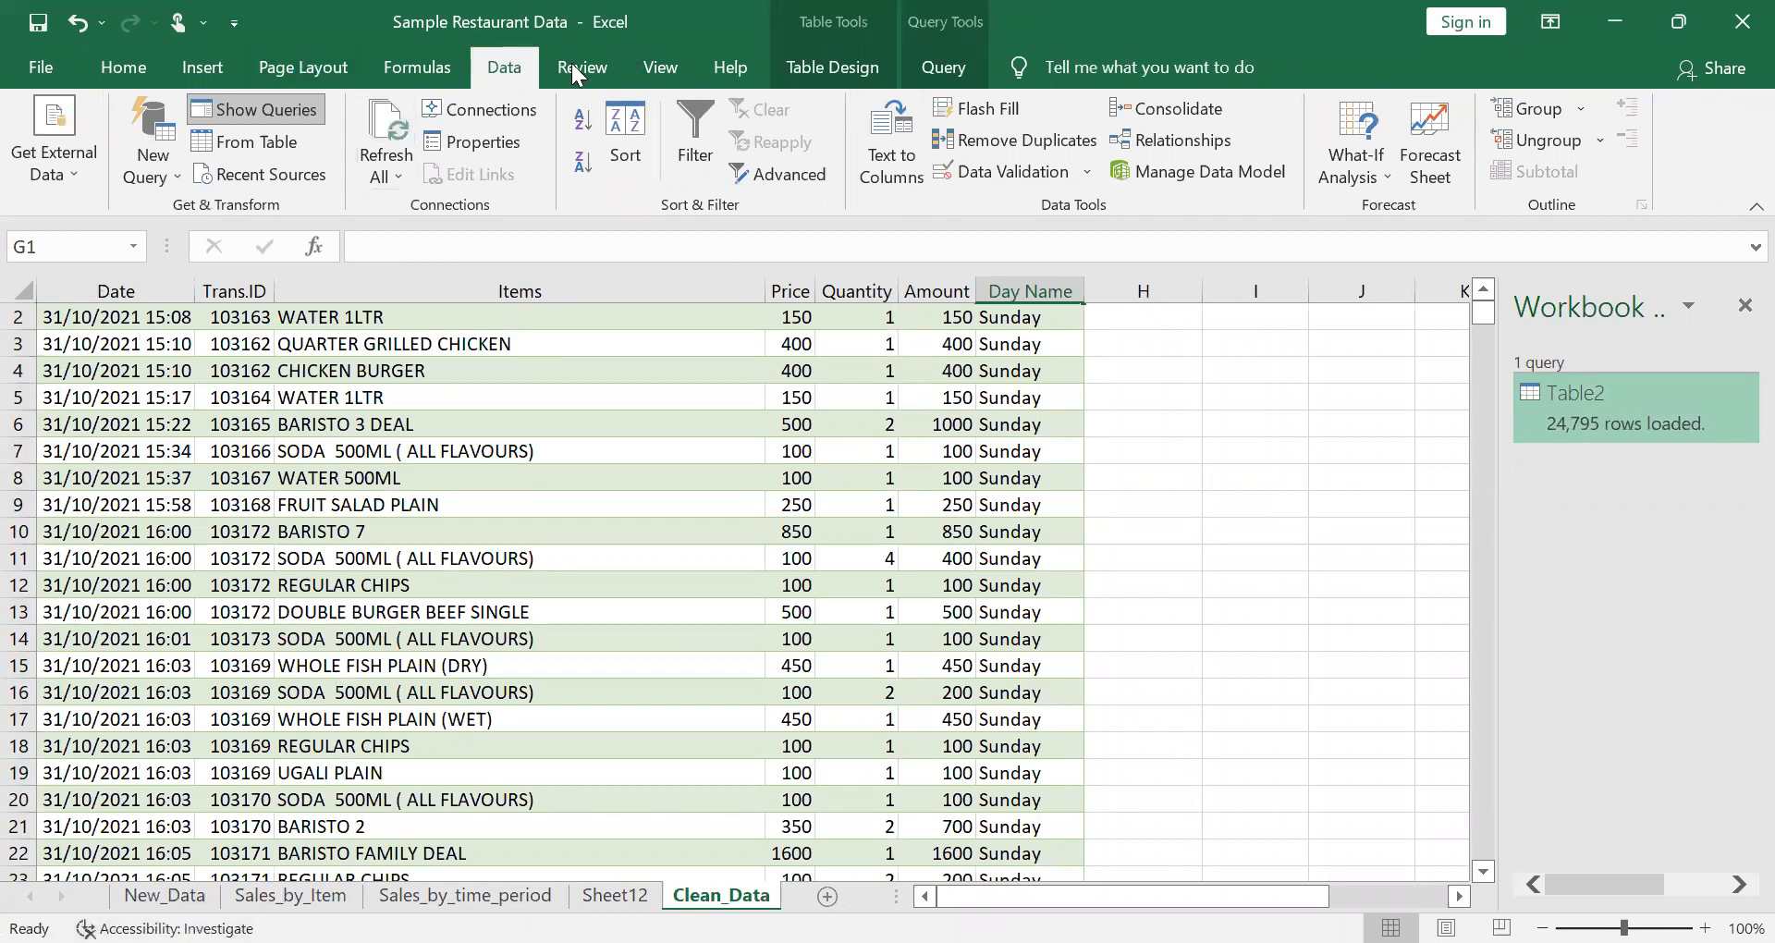
Rename the Sheet12 worksheet as Sales_by_day
click(615, 895)
right_click(615, 895)
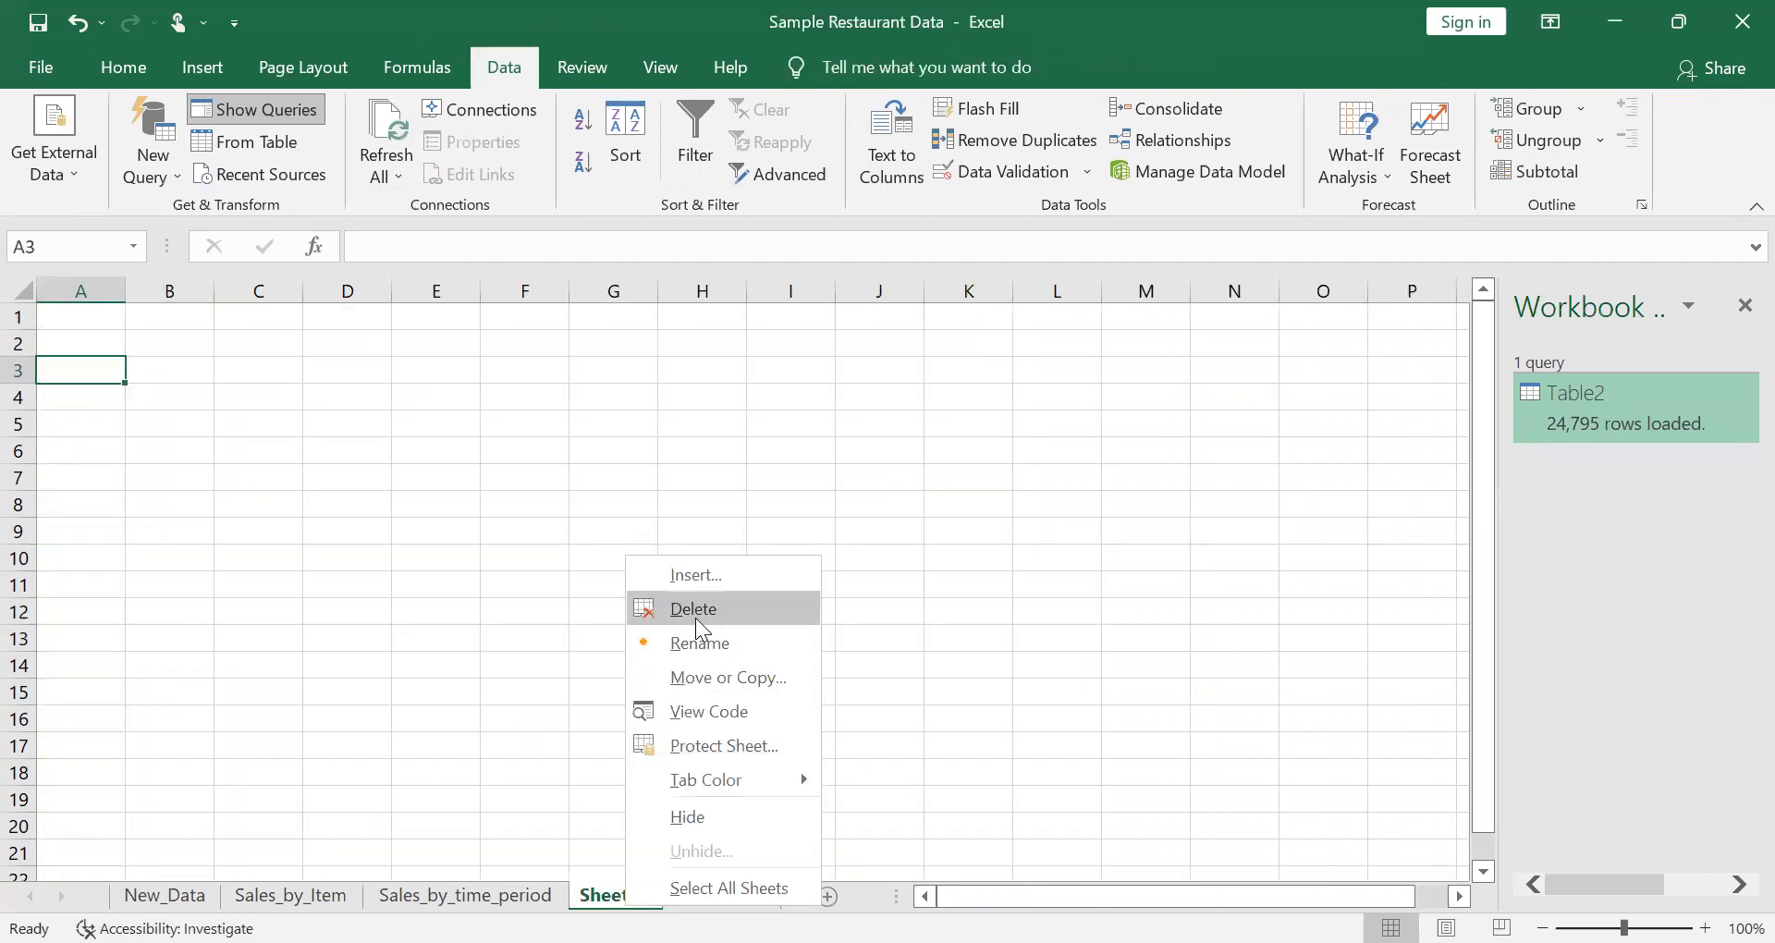
click(689, 642)
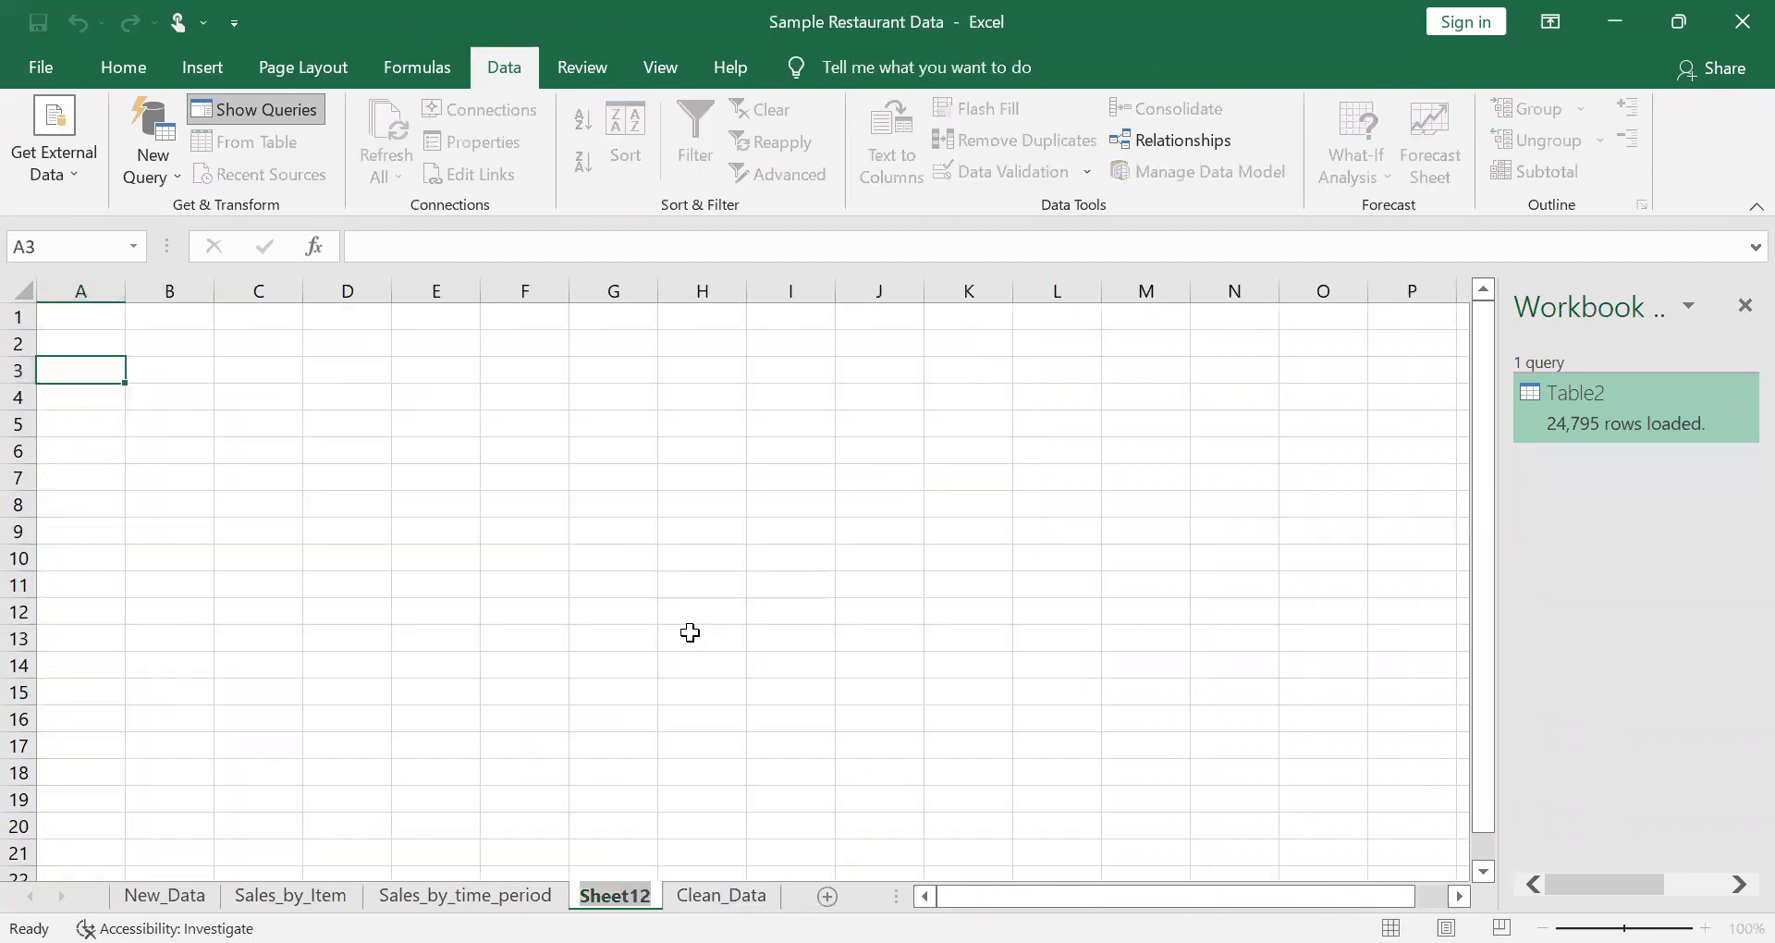
text(Sales)
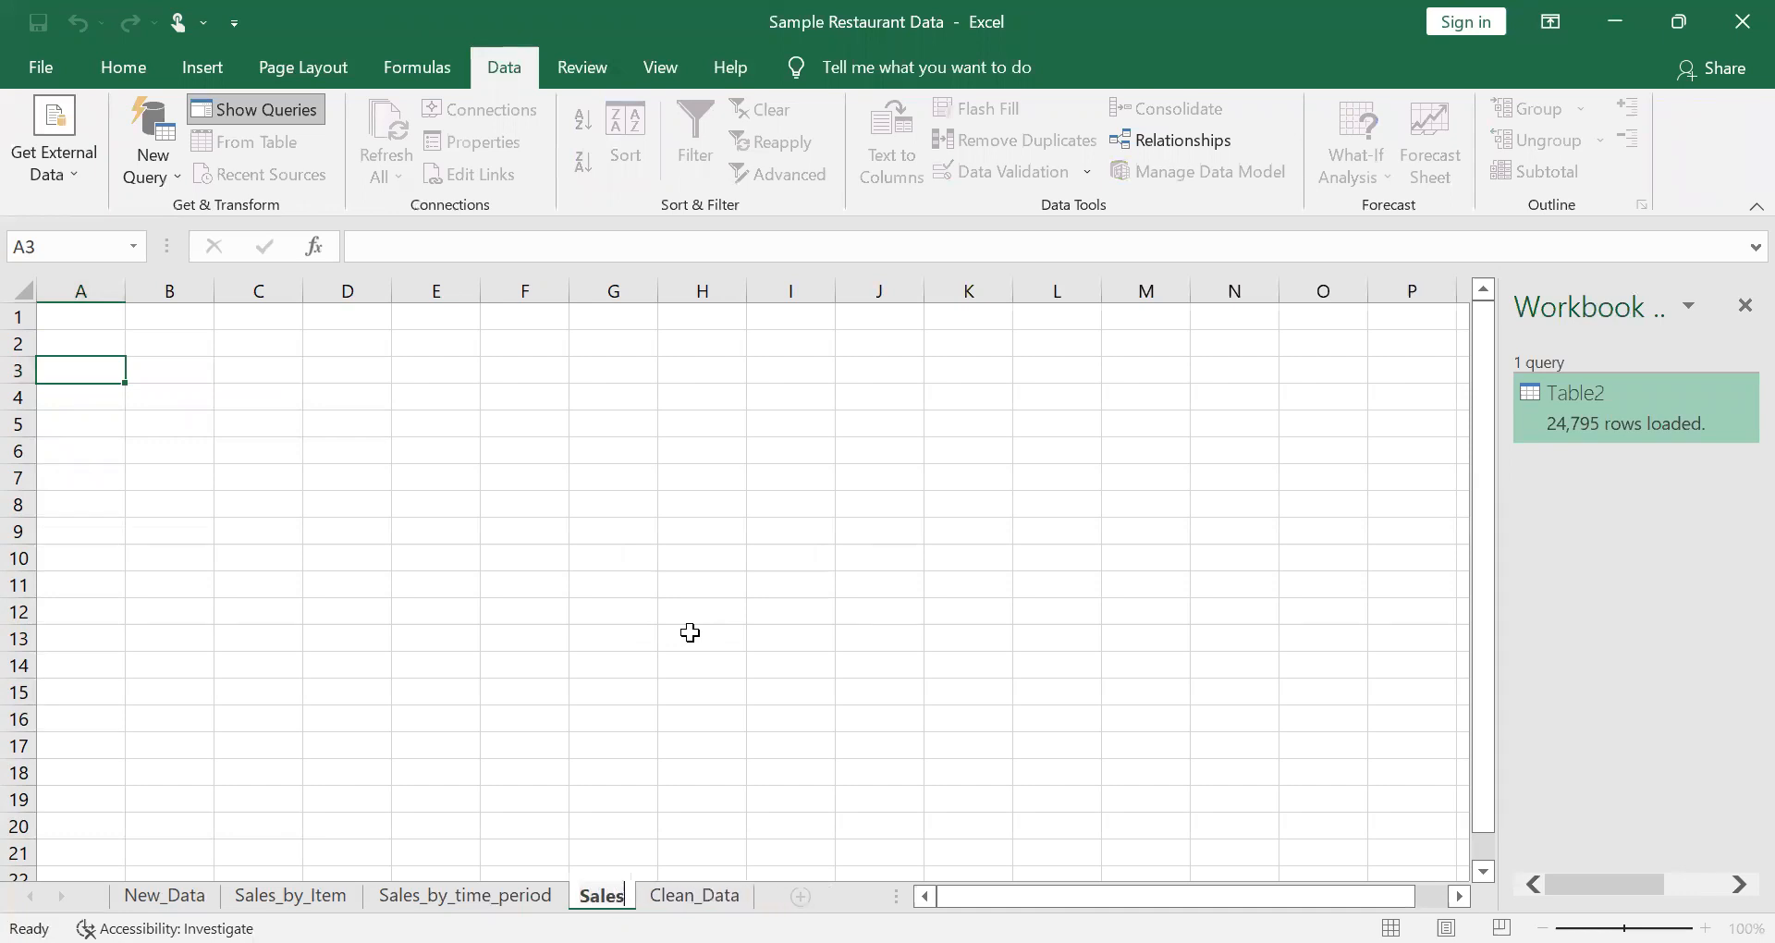
text(_by_day)
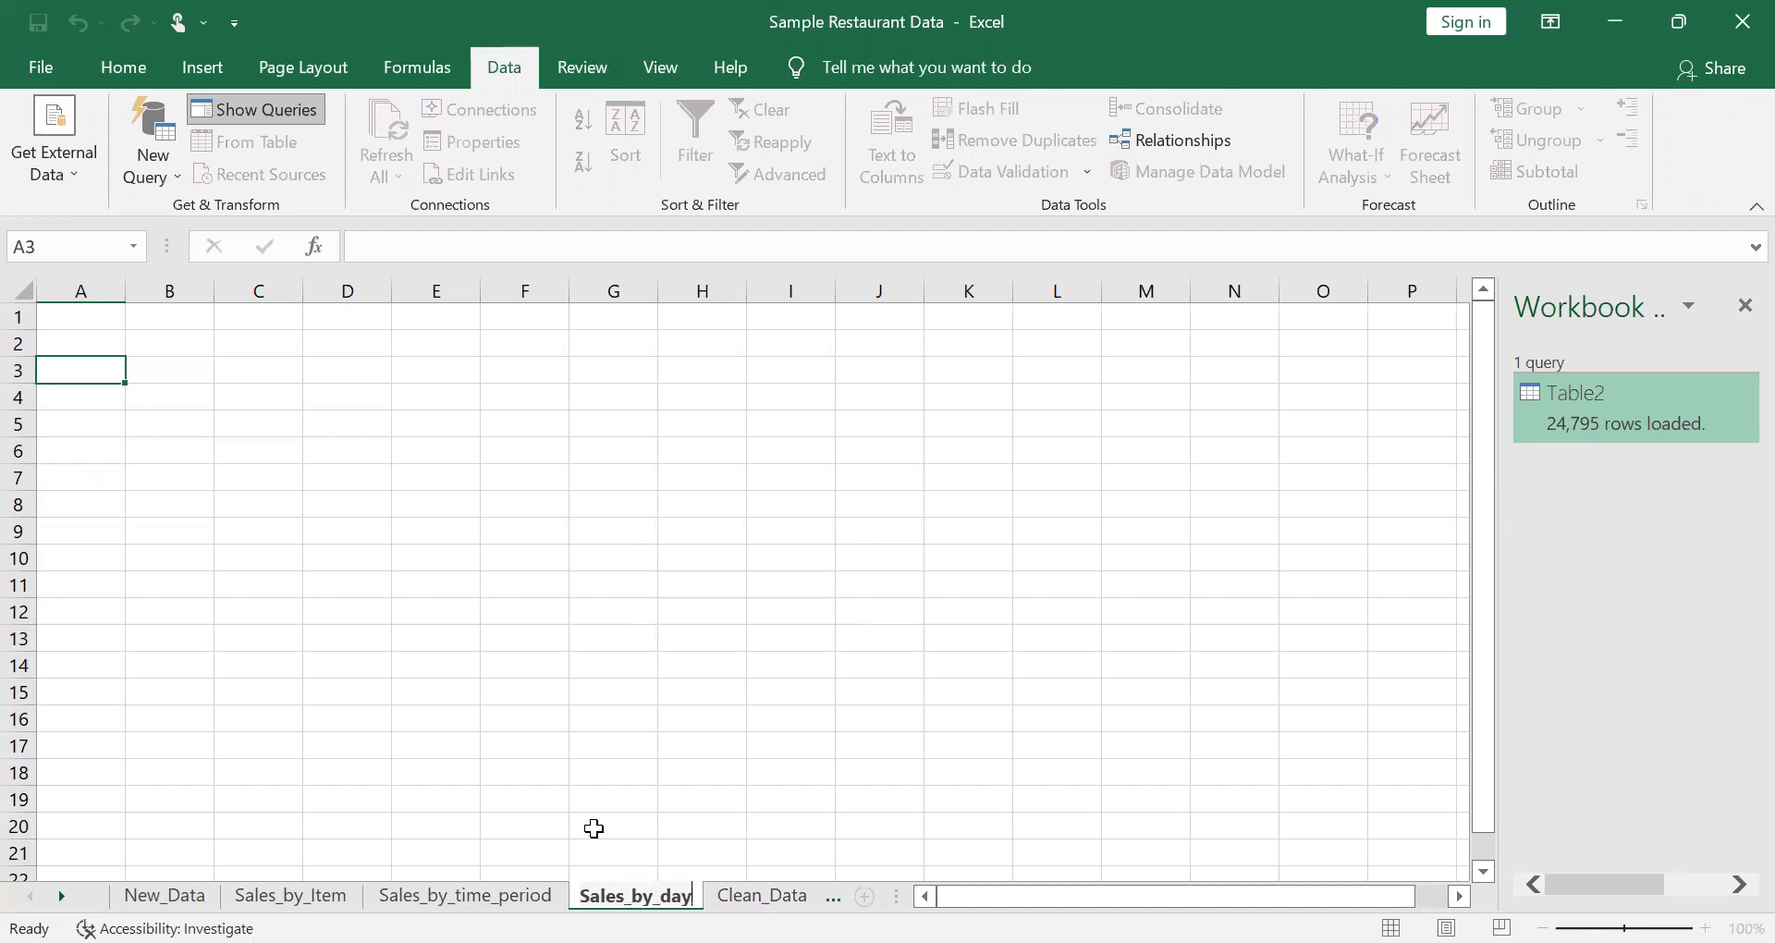
key(Return)
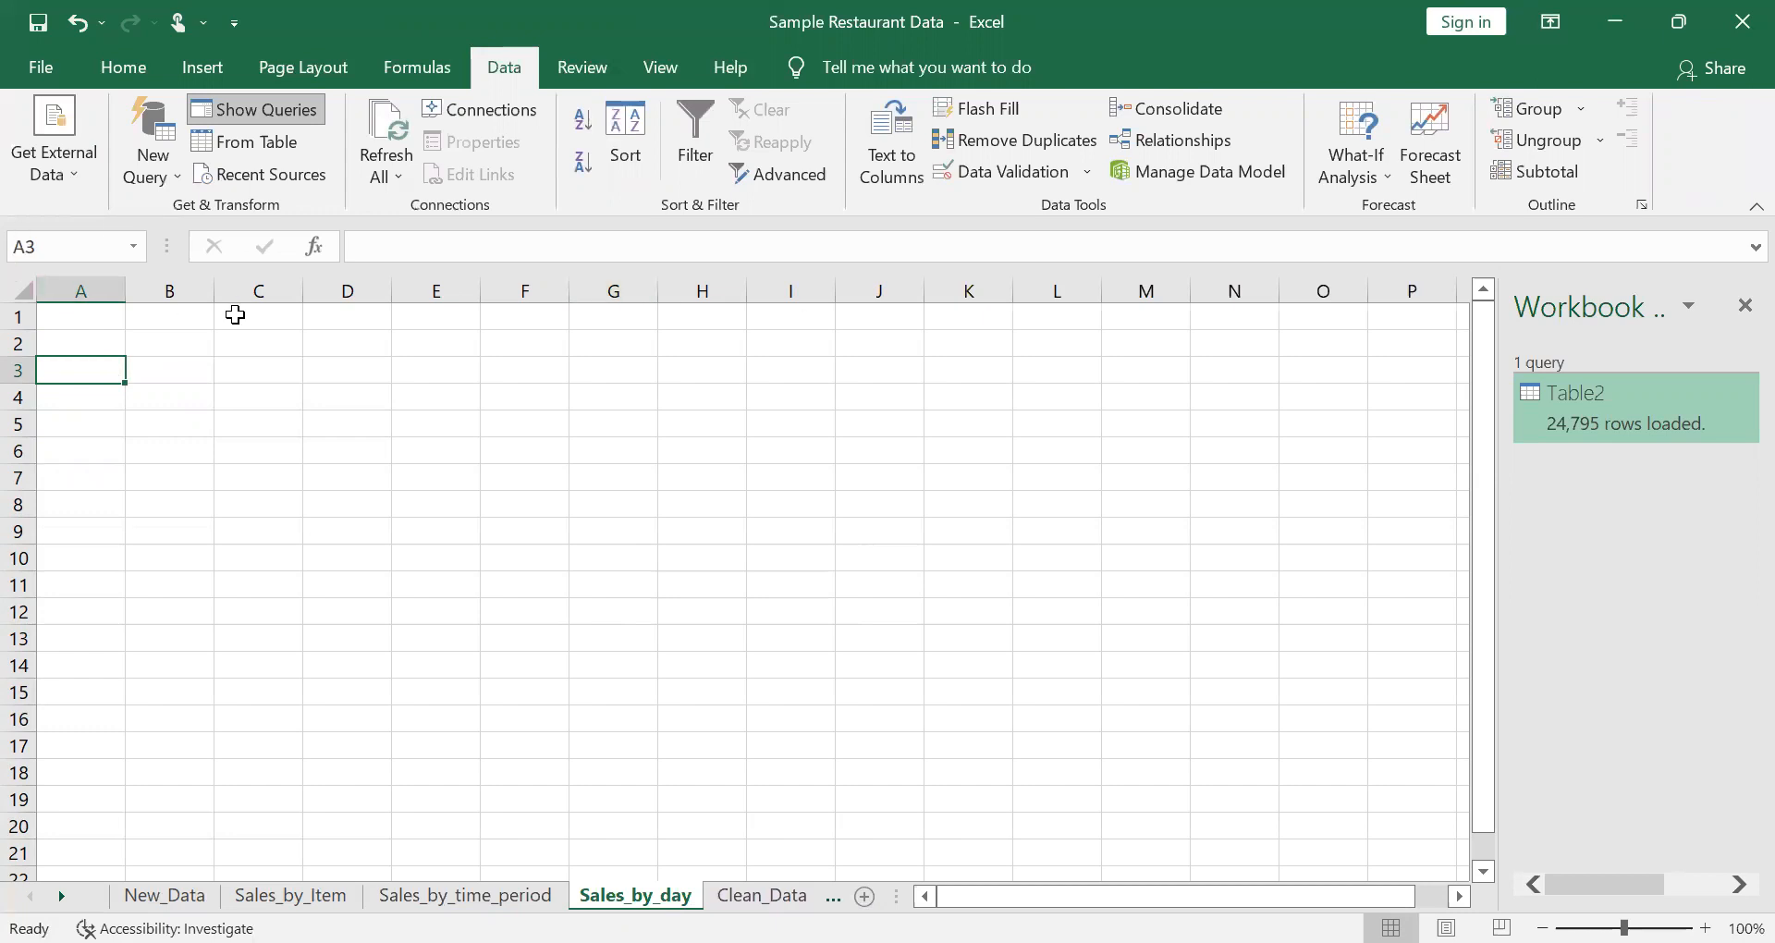
Insert a PivotTable from the Table2_2 data on Clean_Data, placed in the existing Sales_by_day worksheet at cell A3
click(148, 78)
click(200, 68)
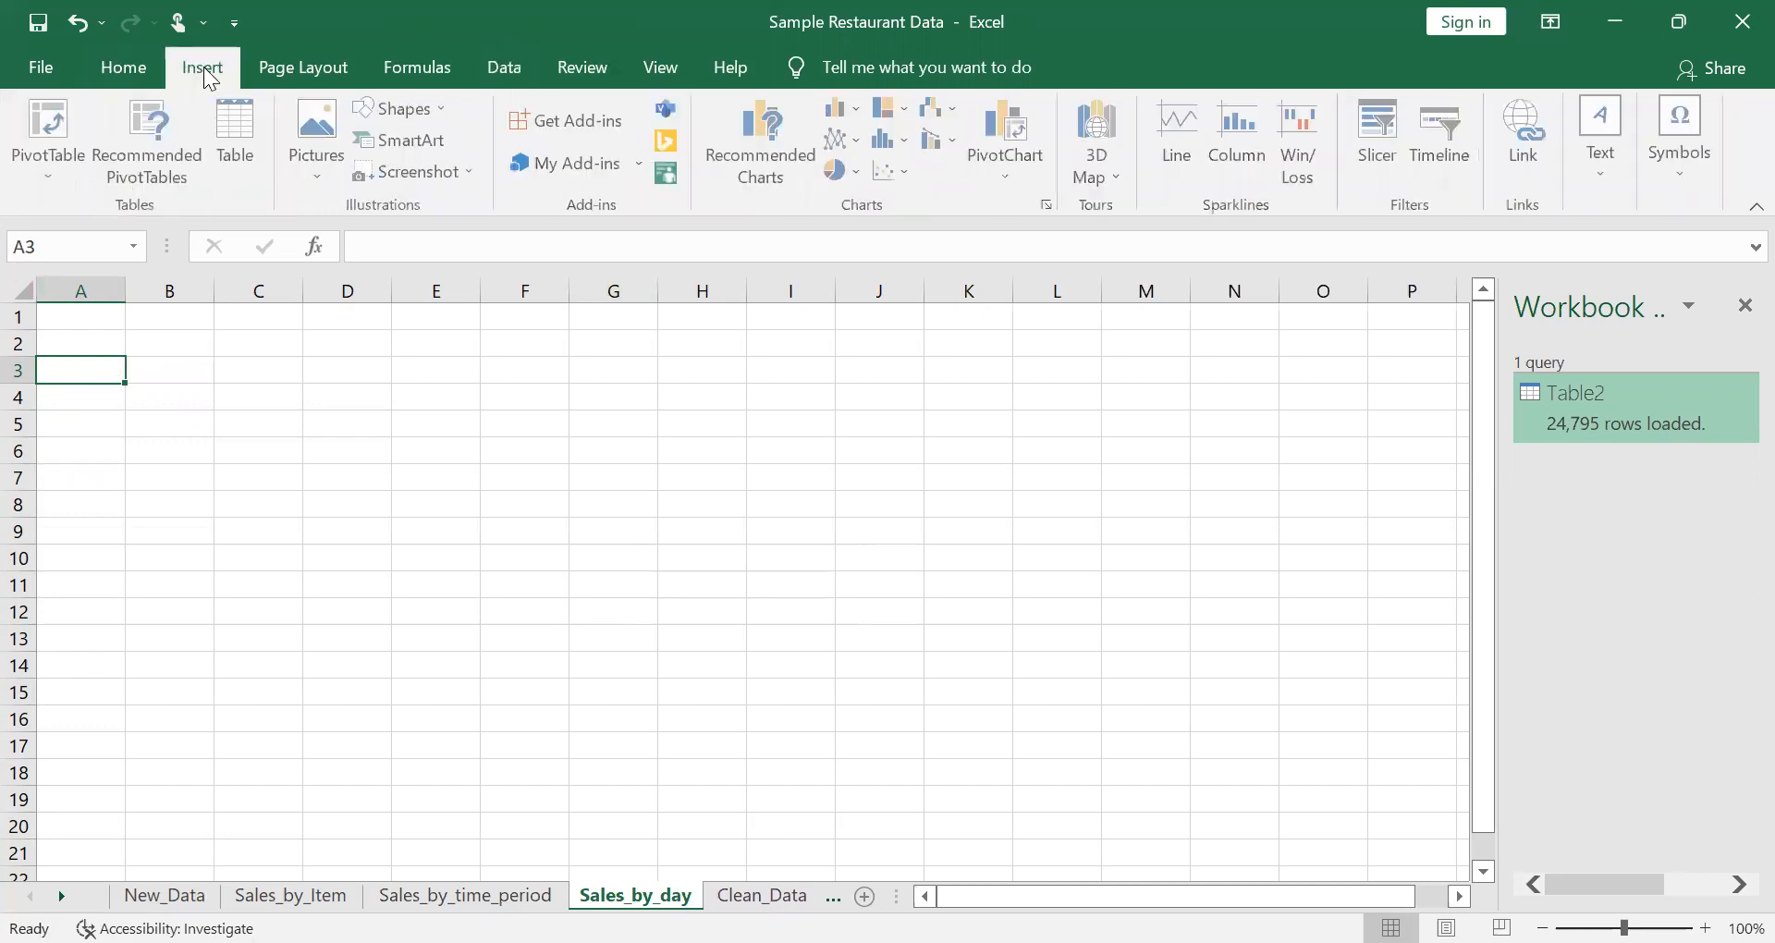
click(69, 122)
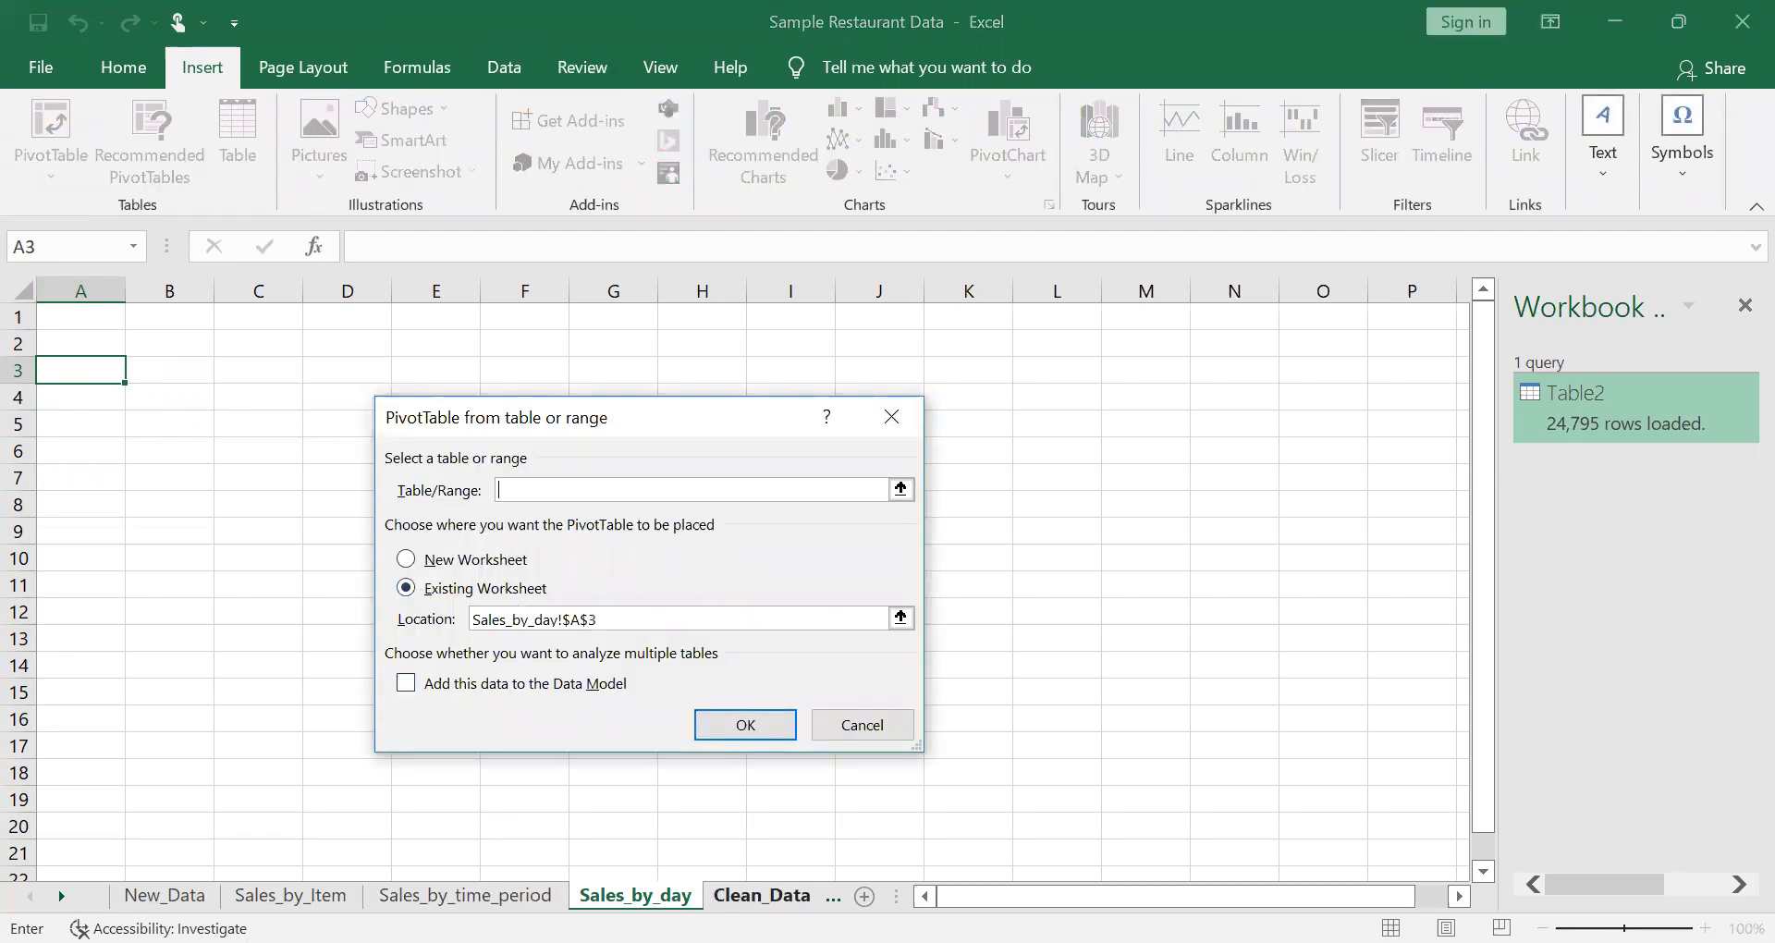
click(762, 896)
click(211, 399)
key(ctrl+a)
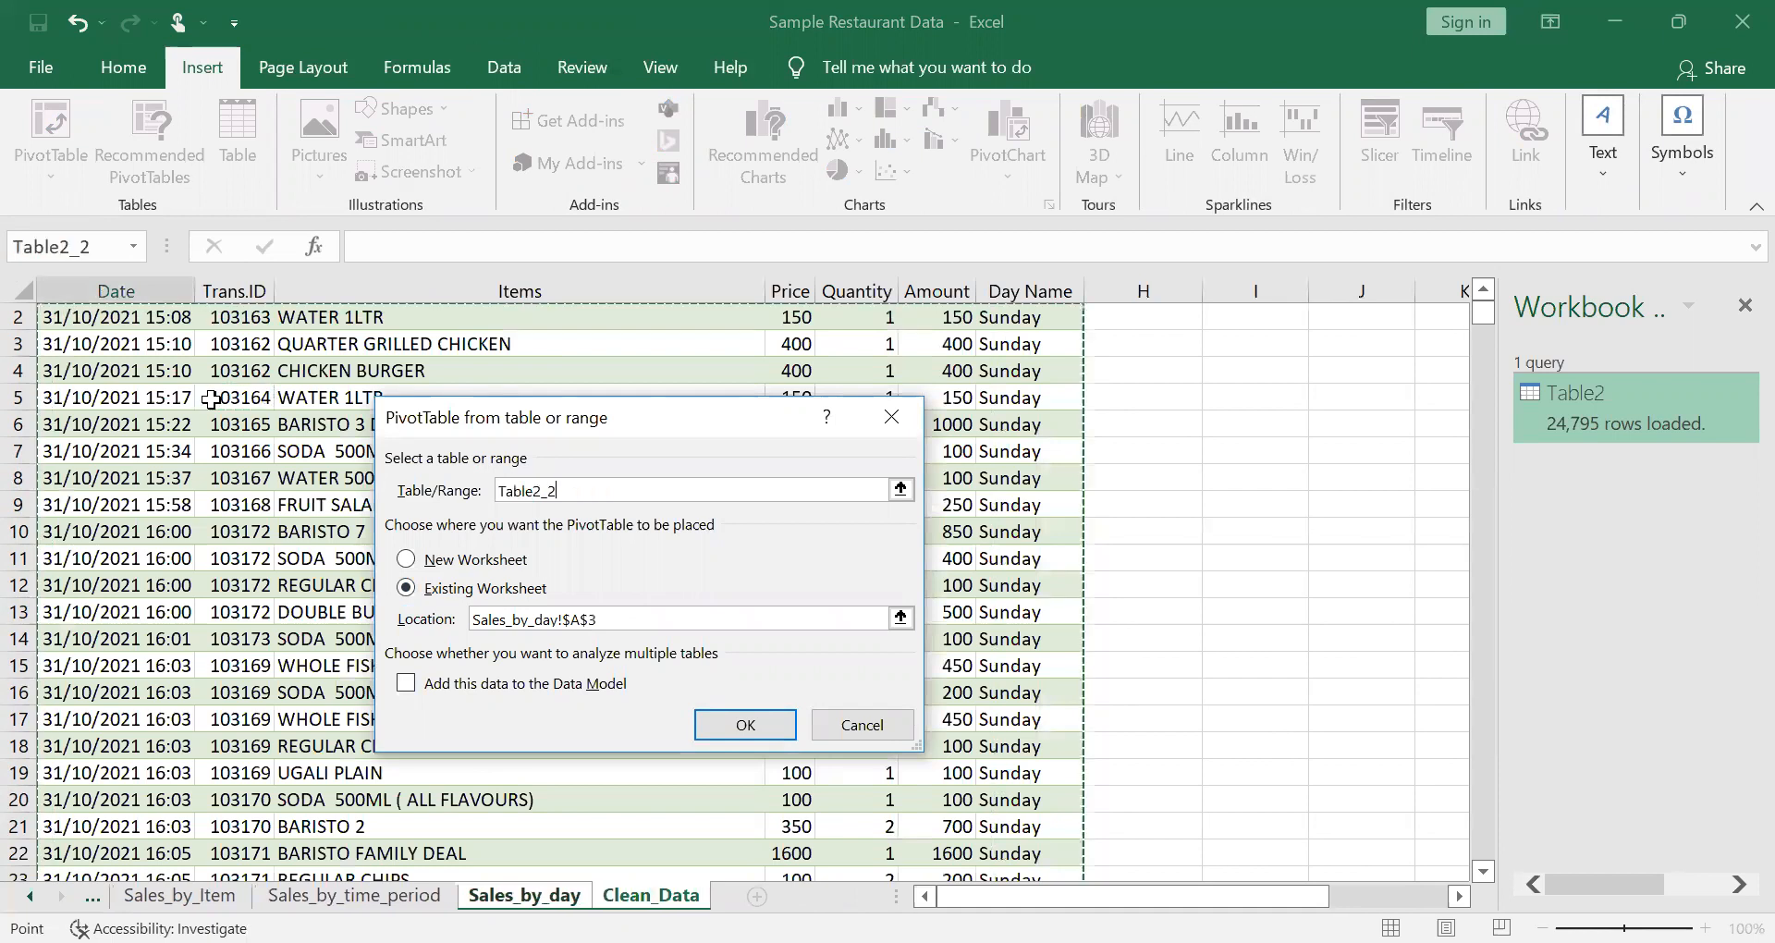
scroll(942, 375, up, 1)
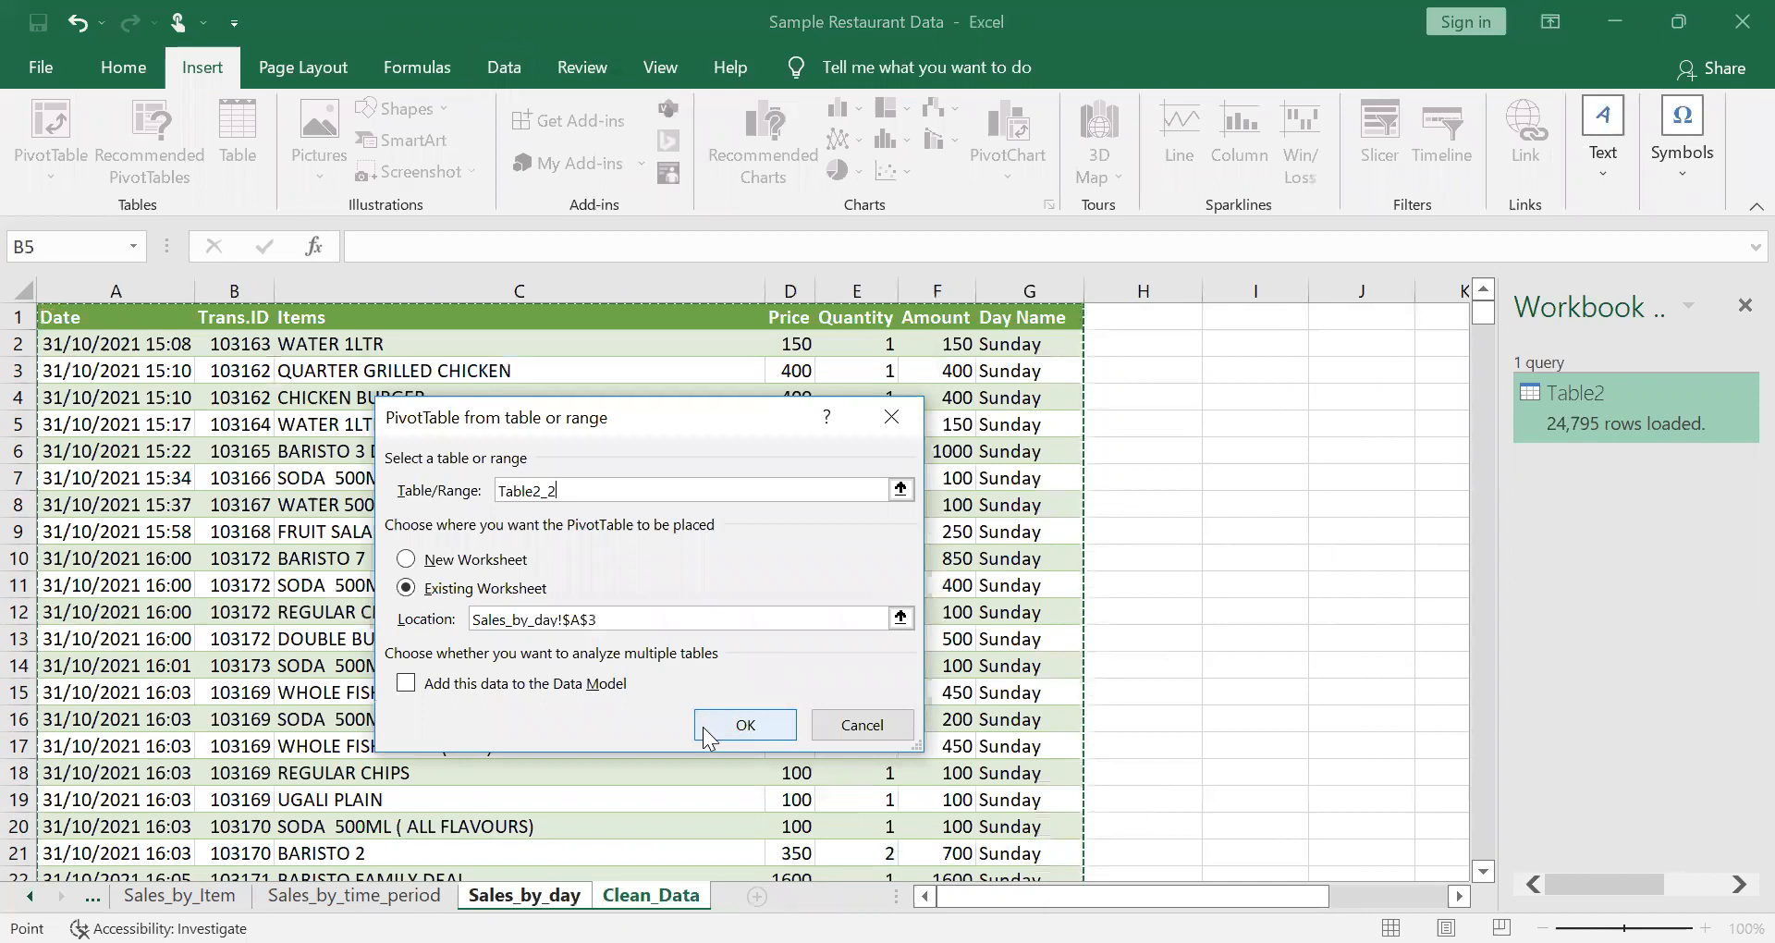
click(702, 728)
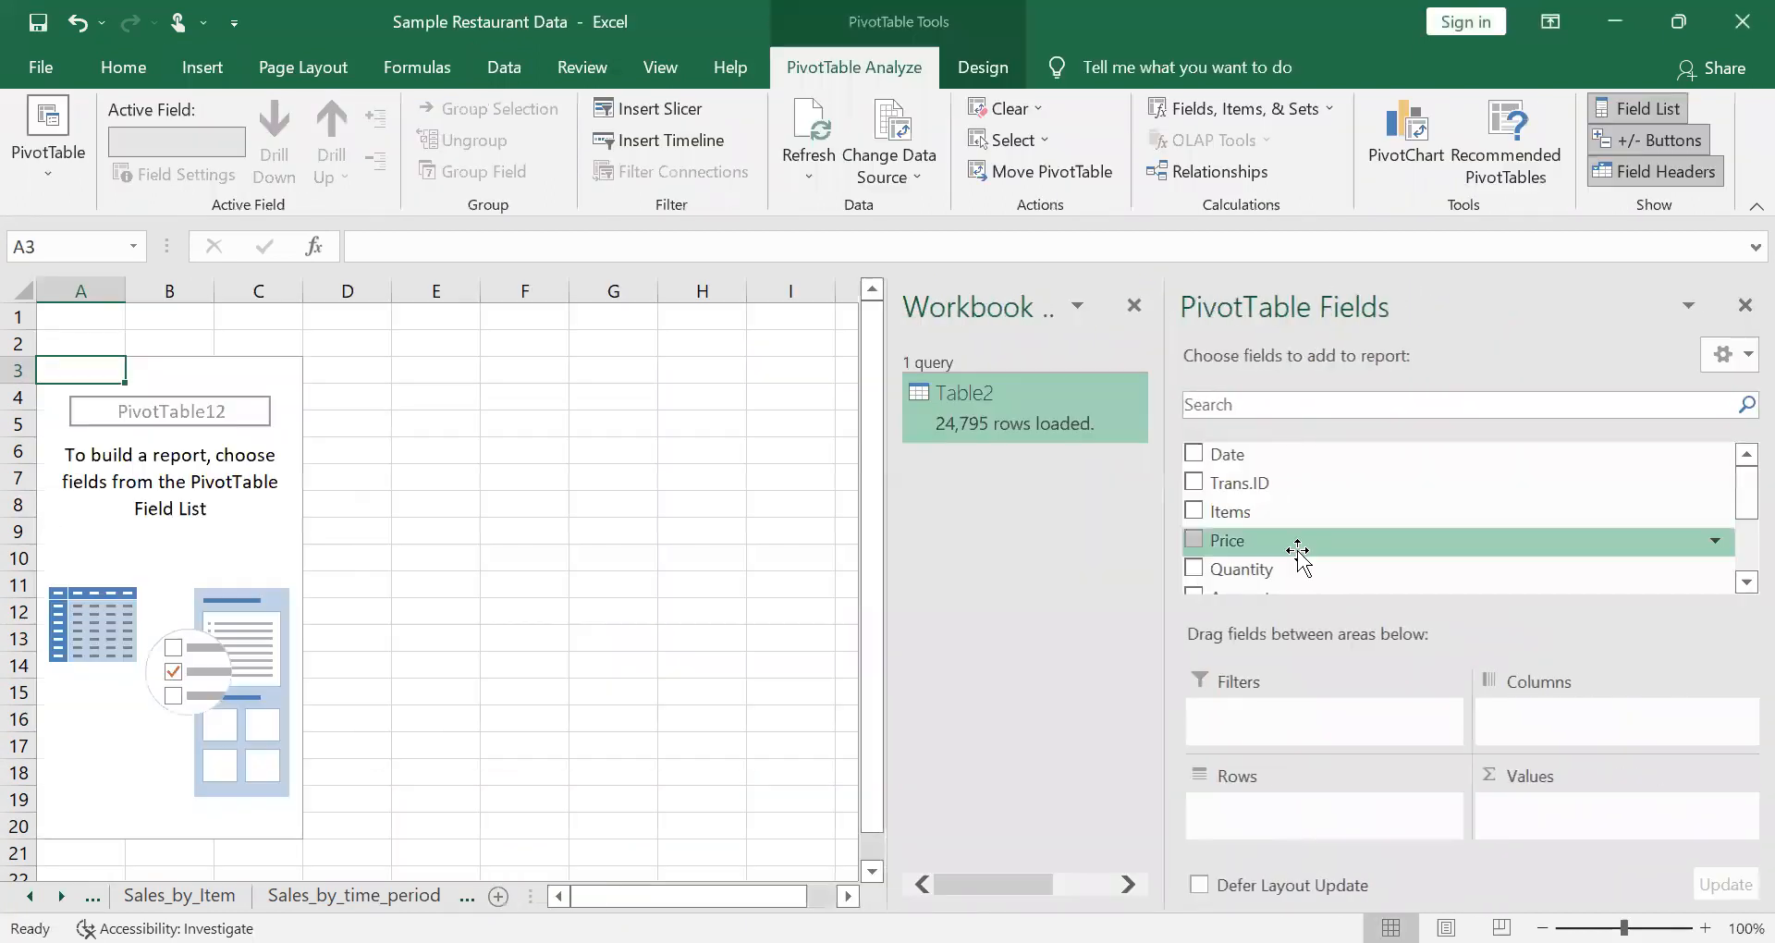
Create a new Data Model PivotTable using More Tables, expand the Table2_2 fields, and close the workbook queries list
scroll(1361, 546, down, 2)
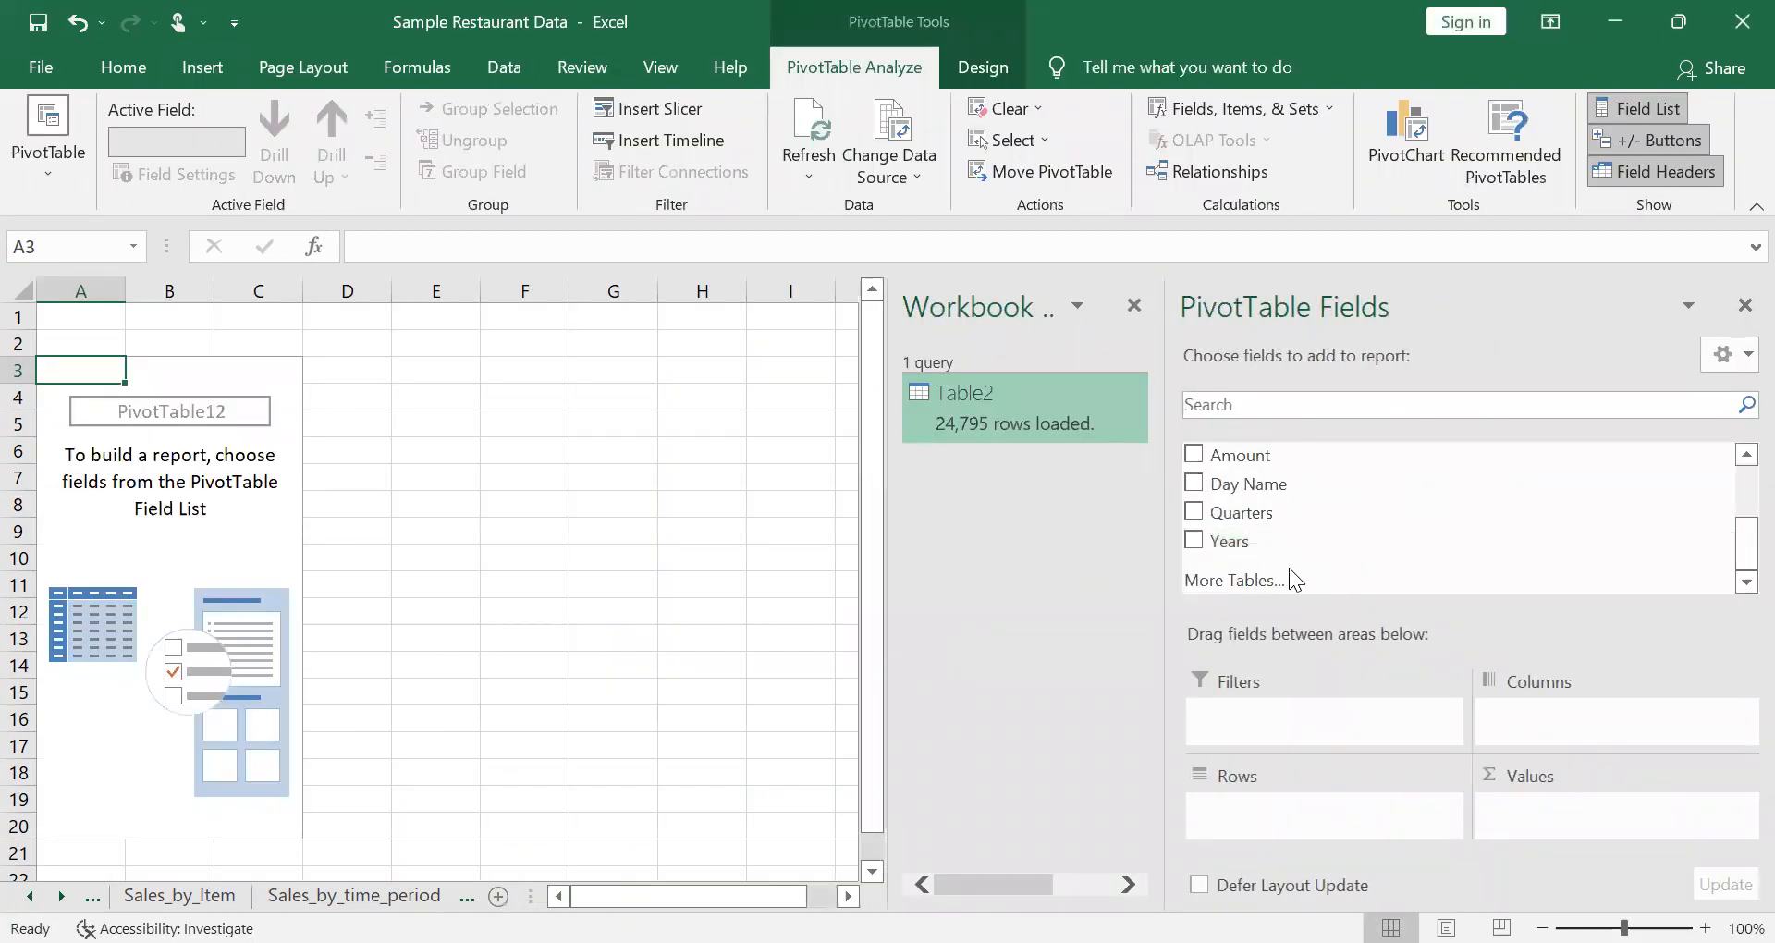
click(1243, 581)
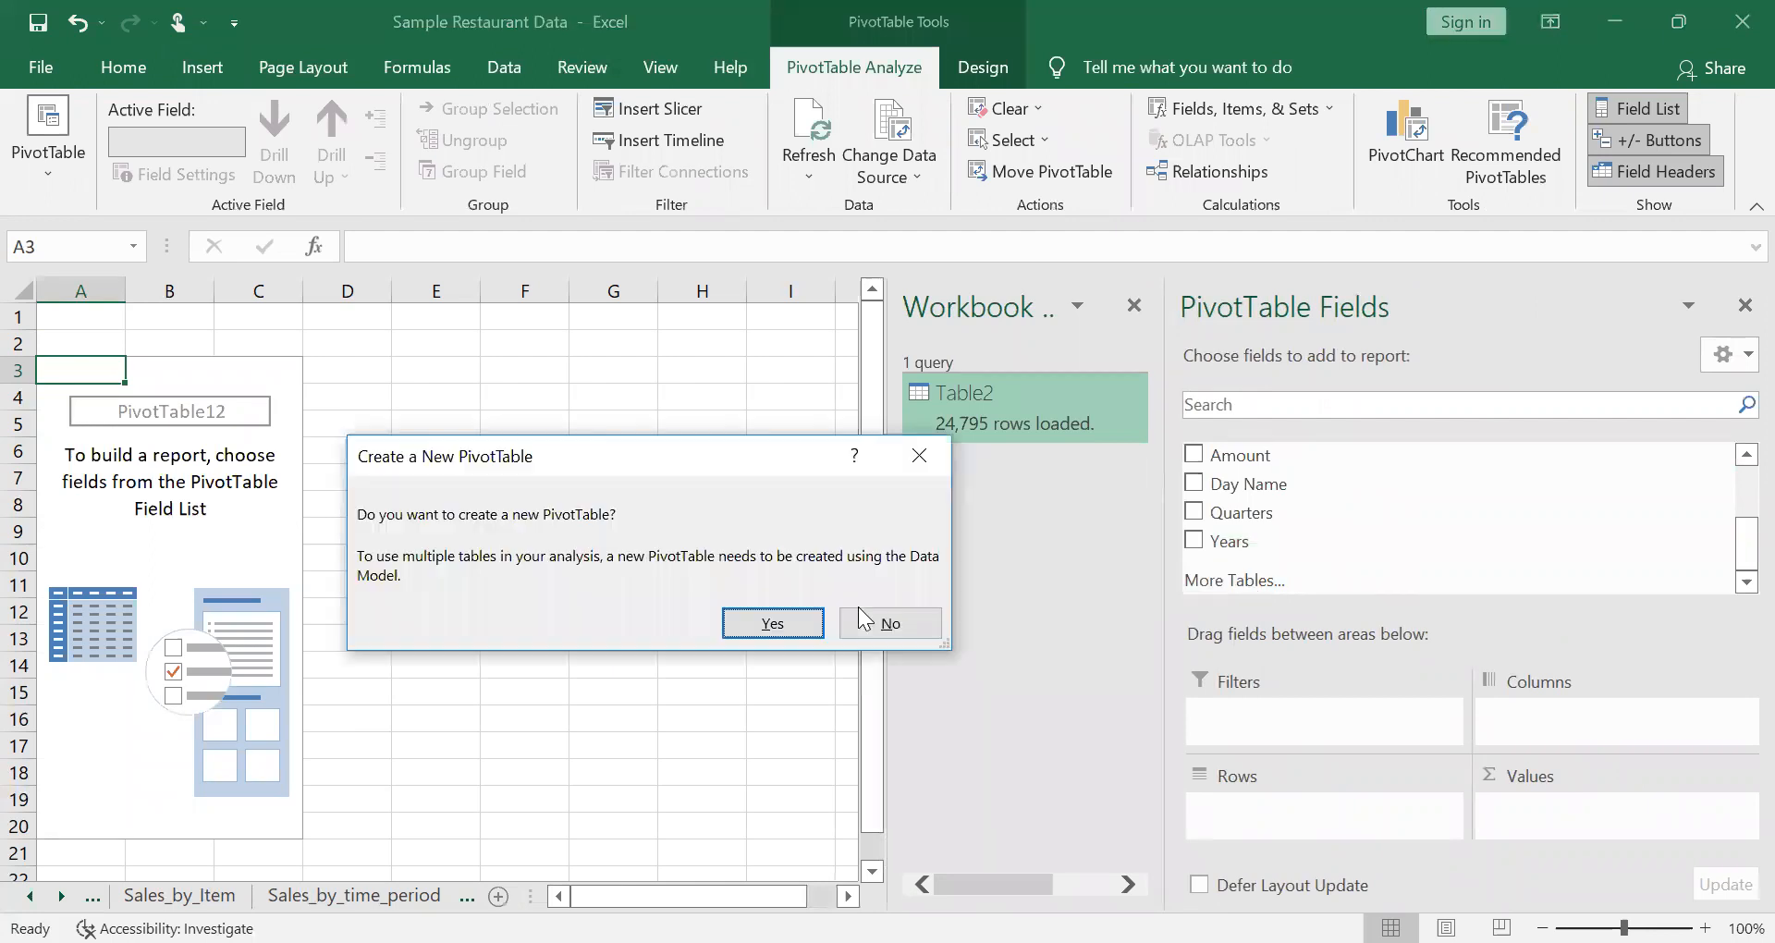
click(767, 624)
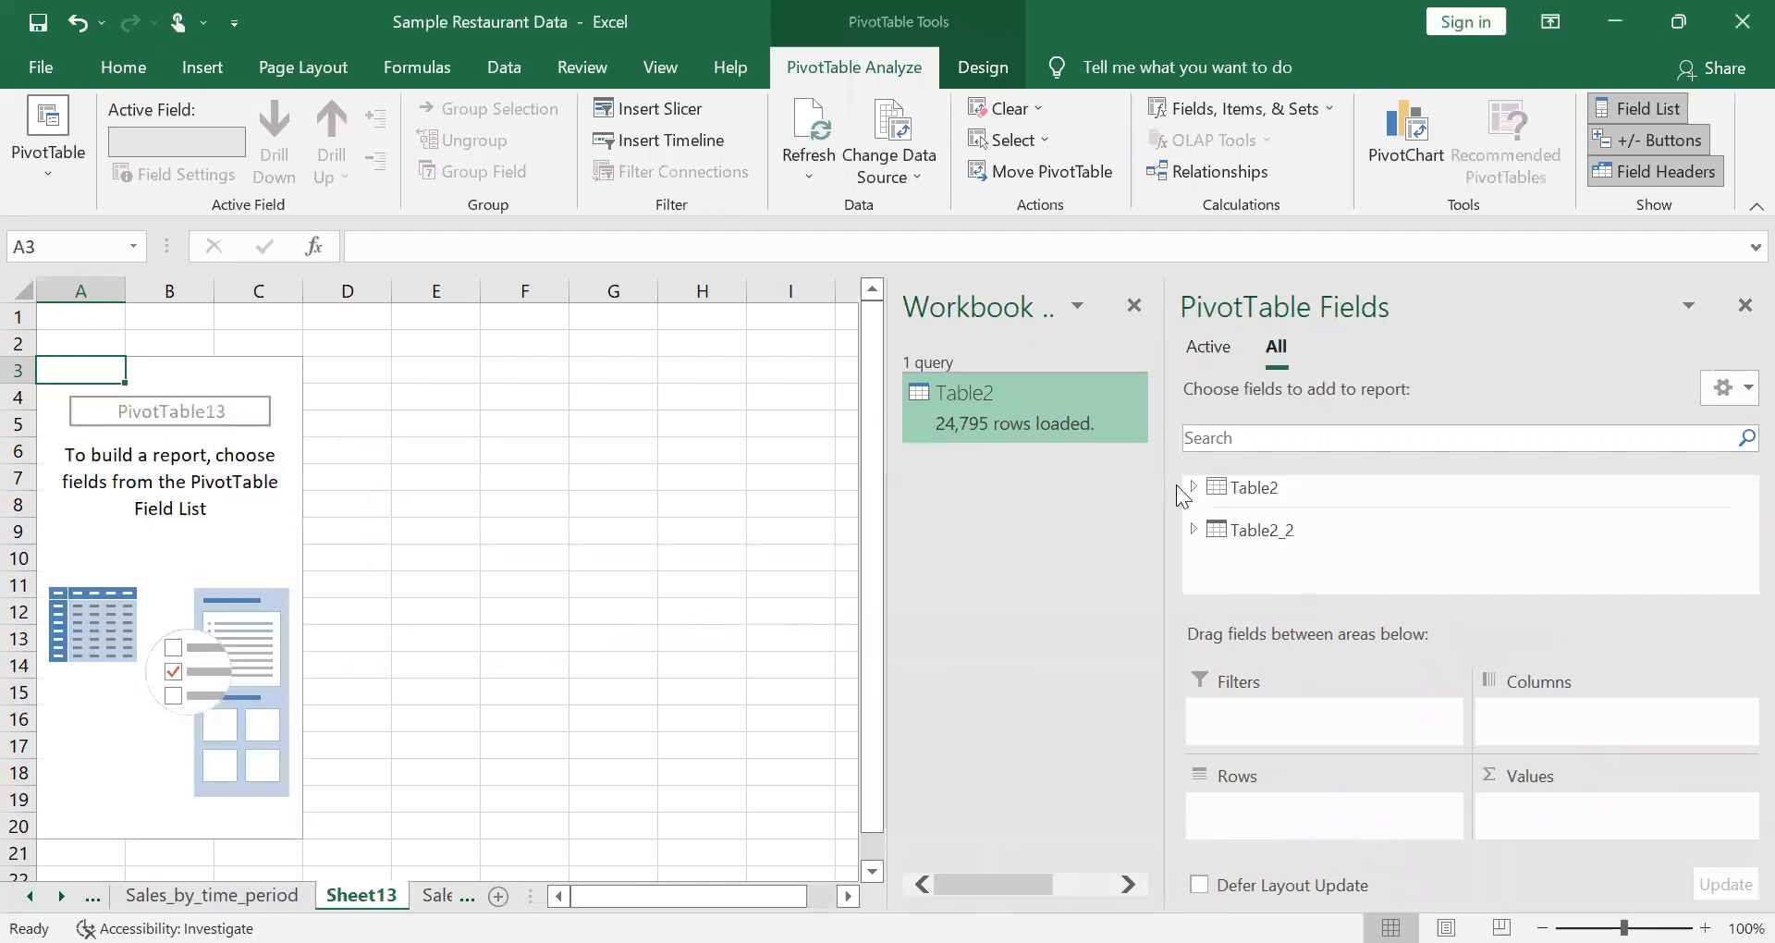
click(1256, 527)
scroll(1256, 527, down, 2)
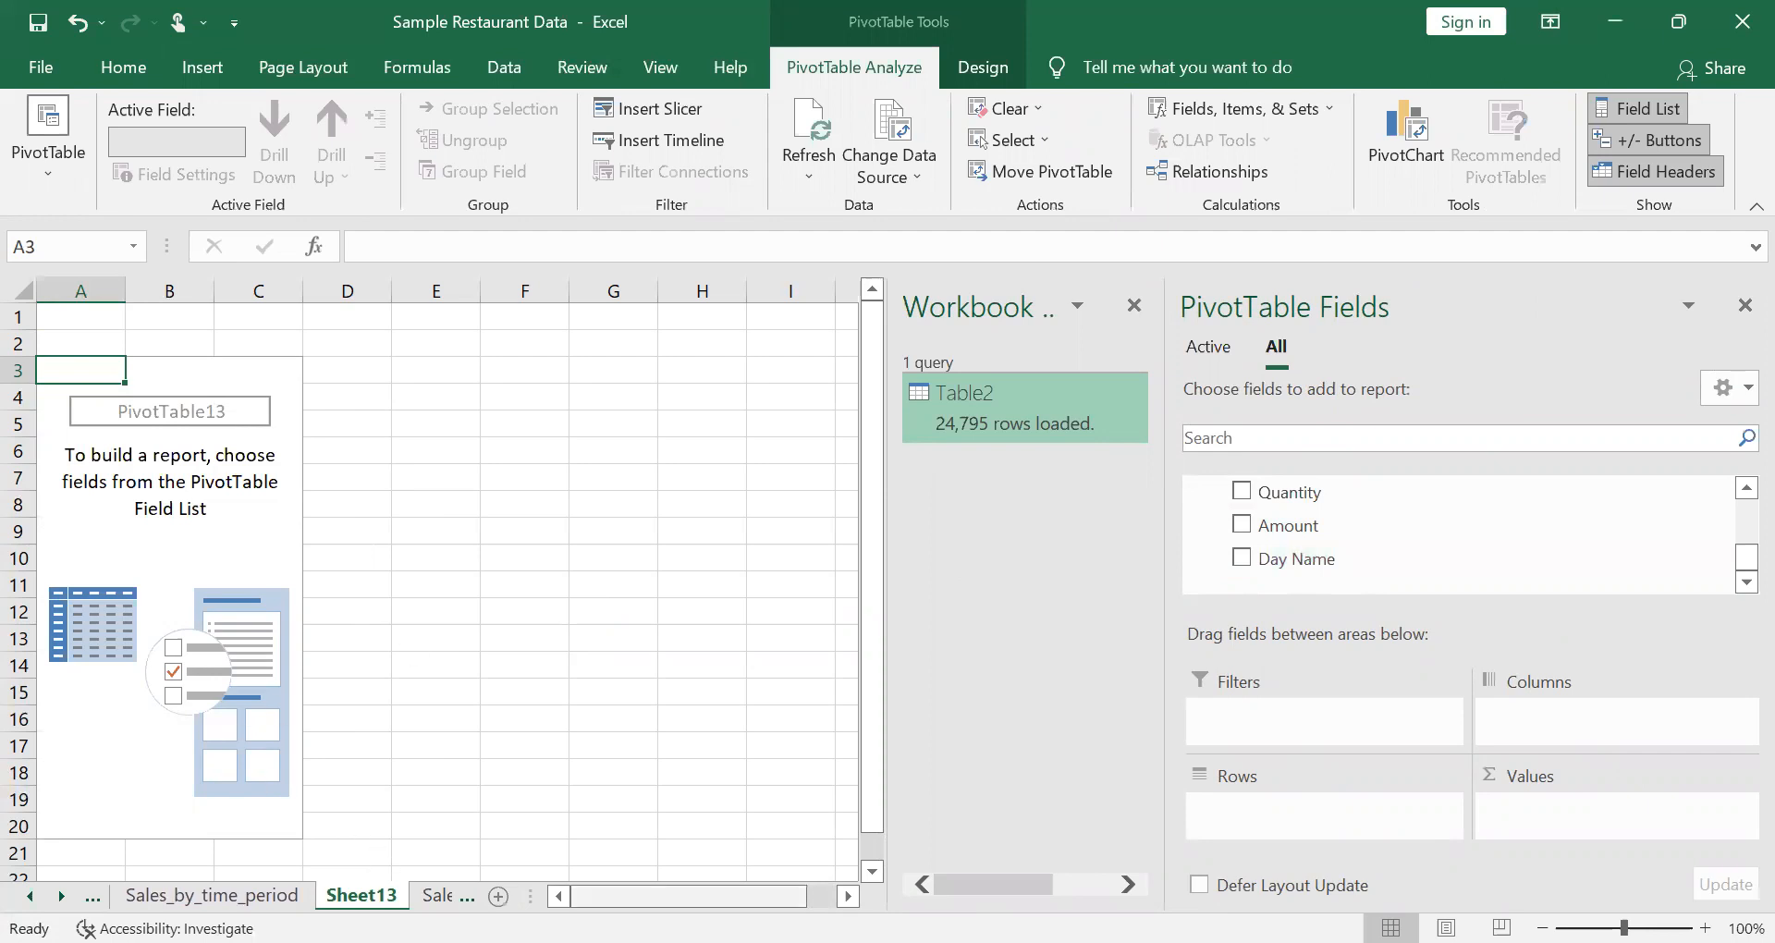
click(1130, 310)
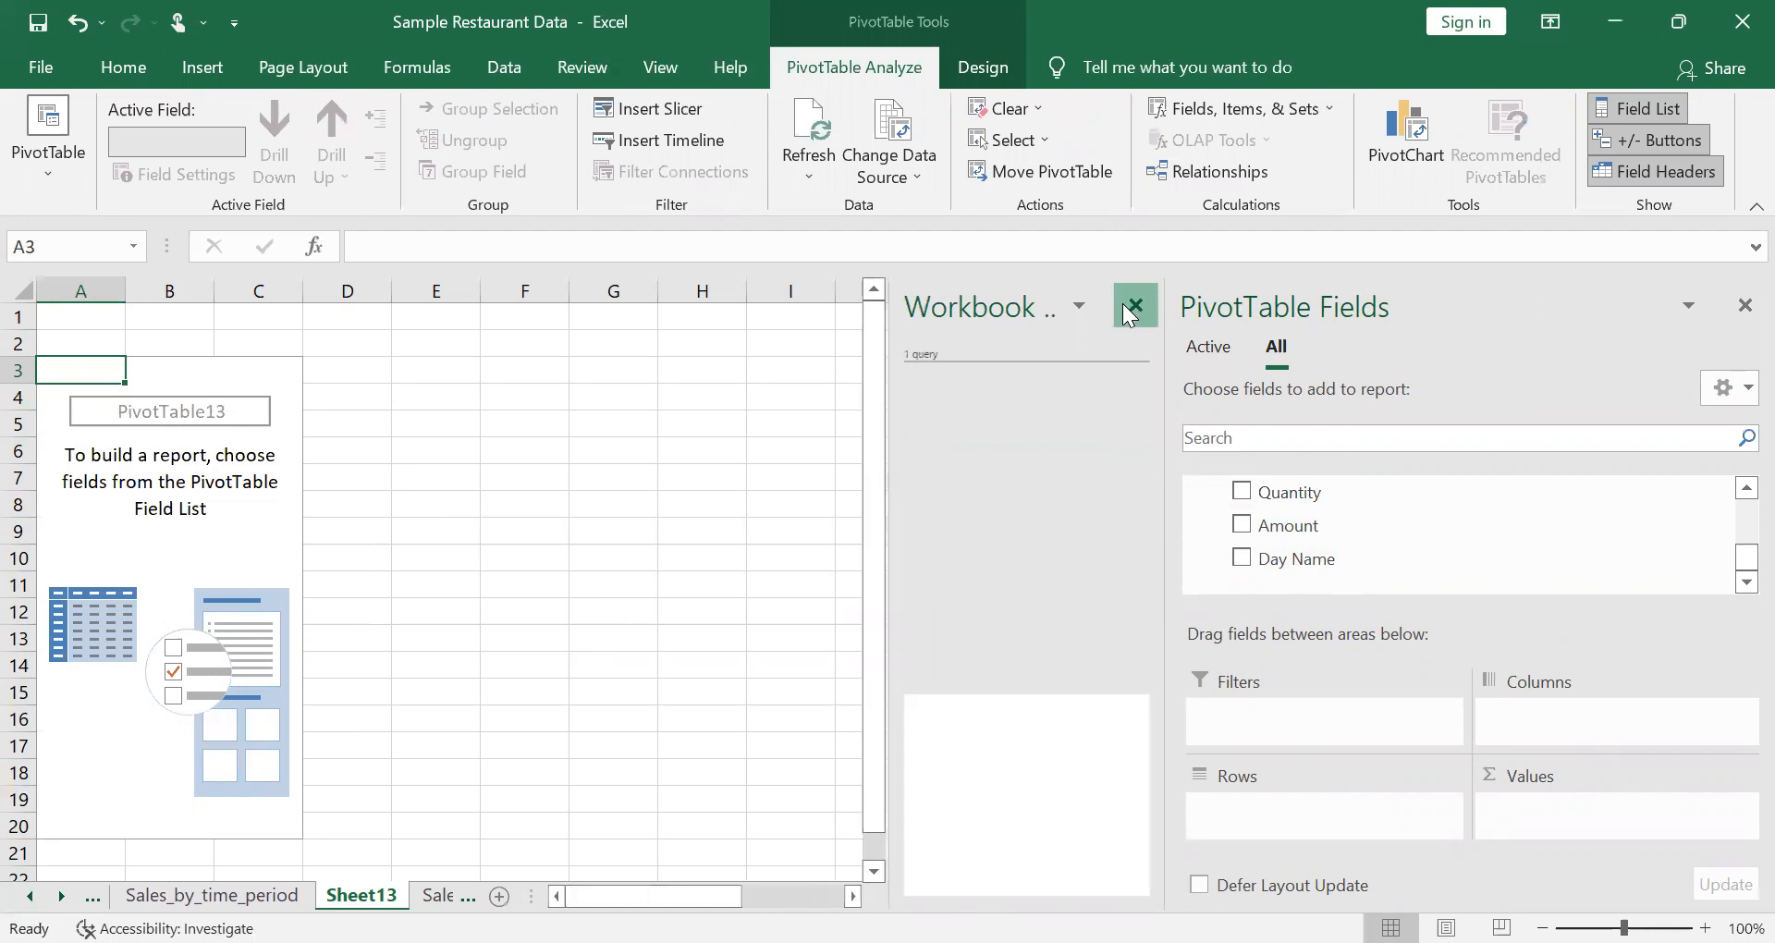
Rename the old Sales_by_day worksheet as s and delete it
click(615, 895)
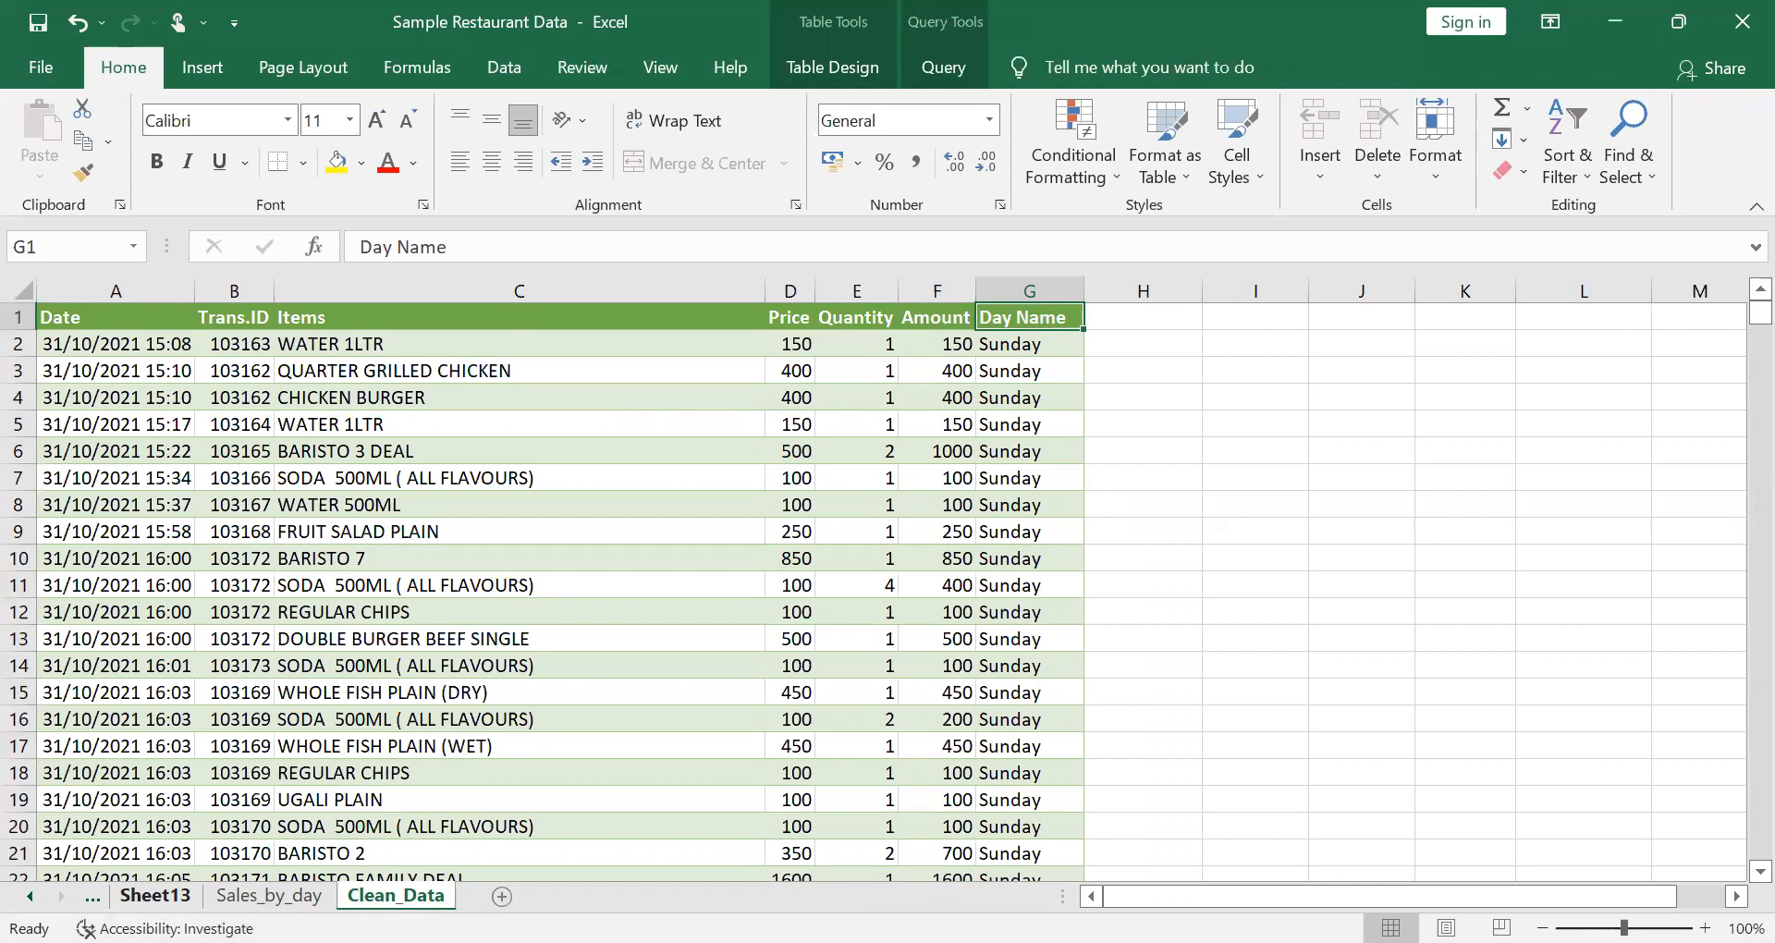
click(268, 895)
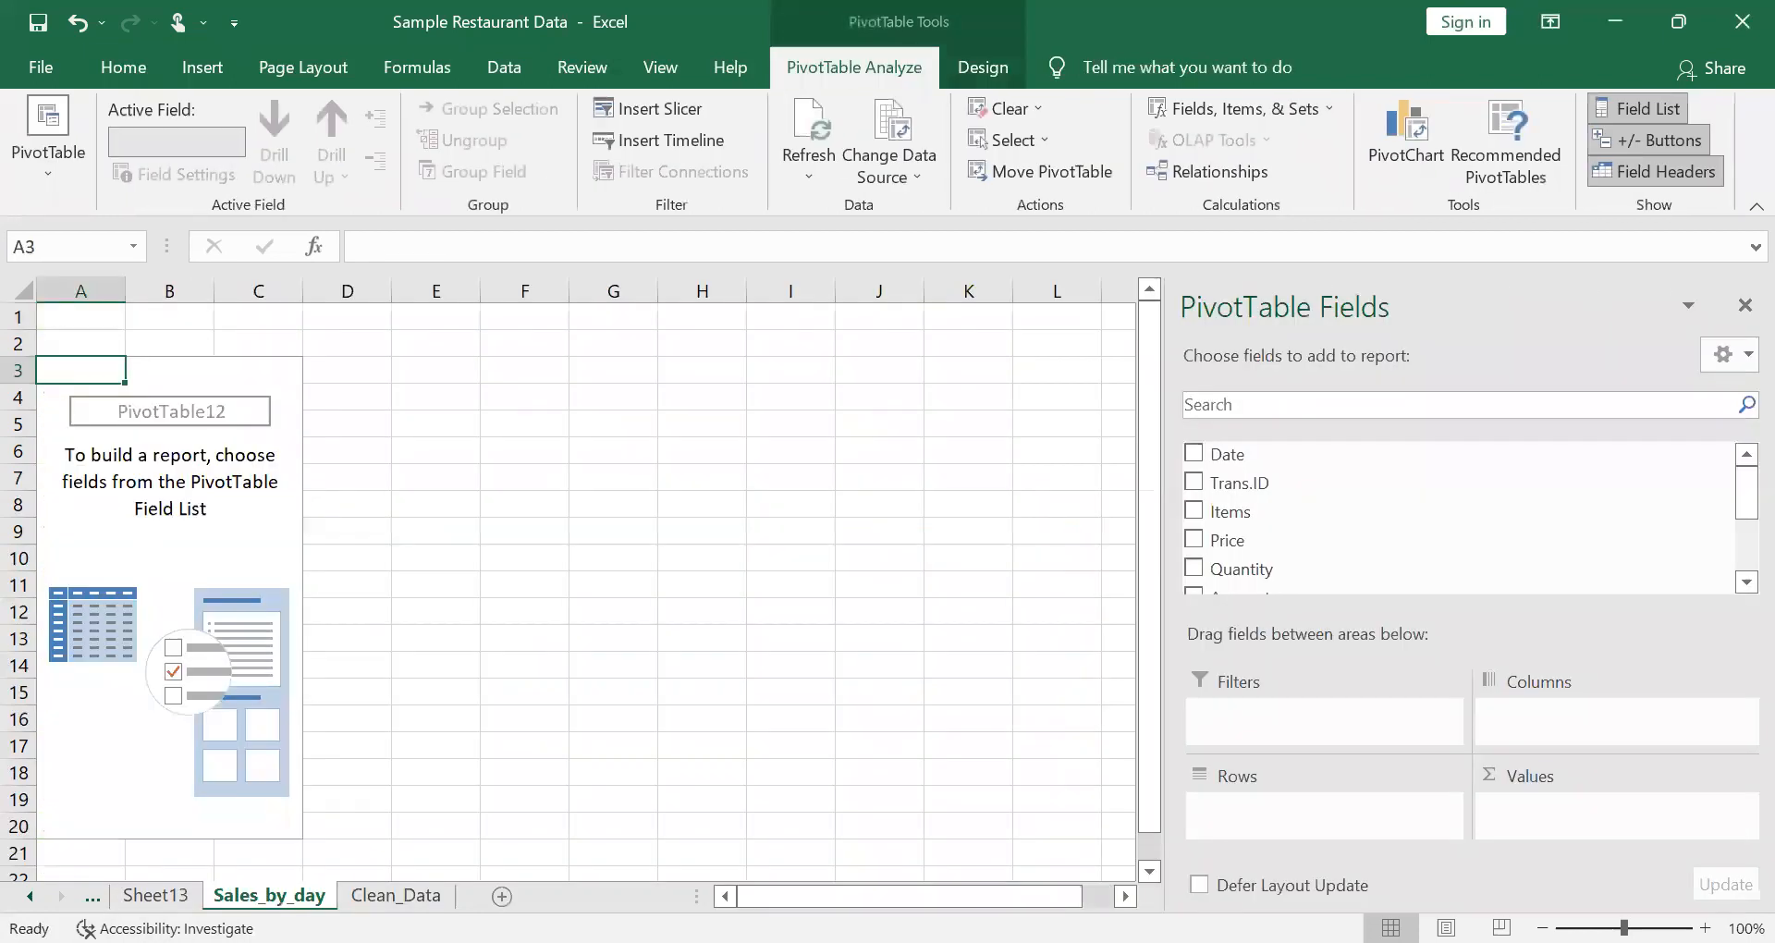
right_click(254, 895)
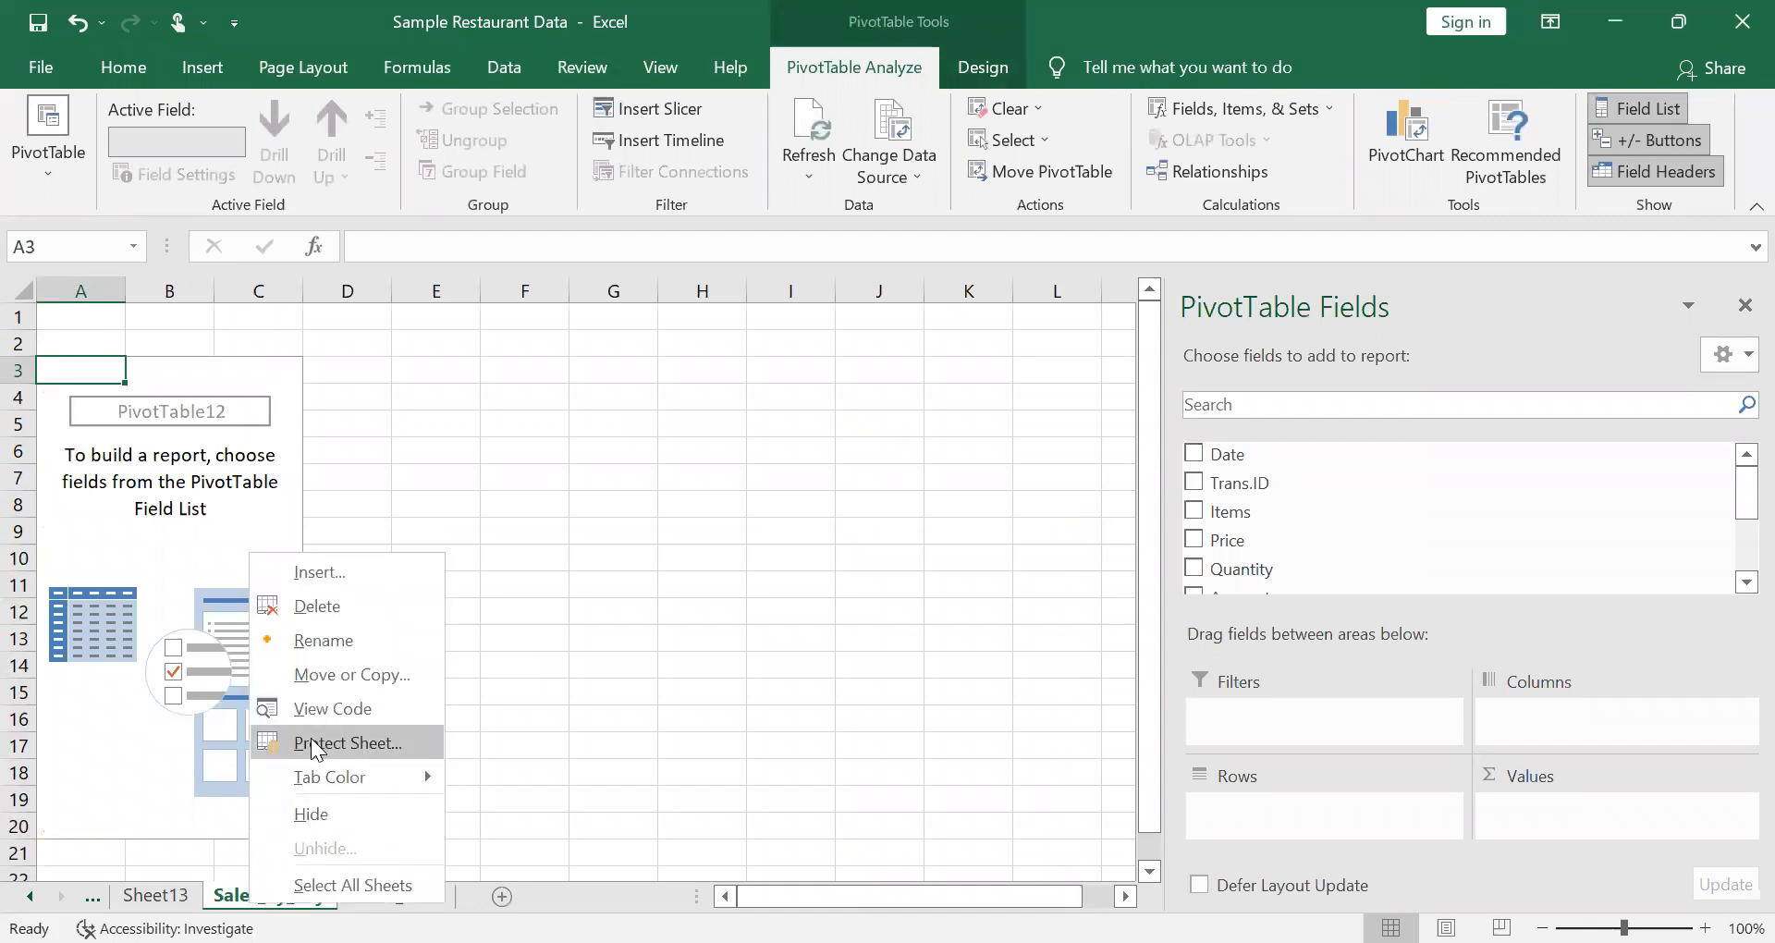
click(309, 640)
text(s)
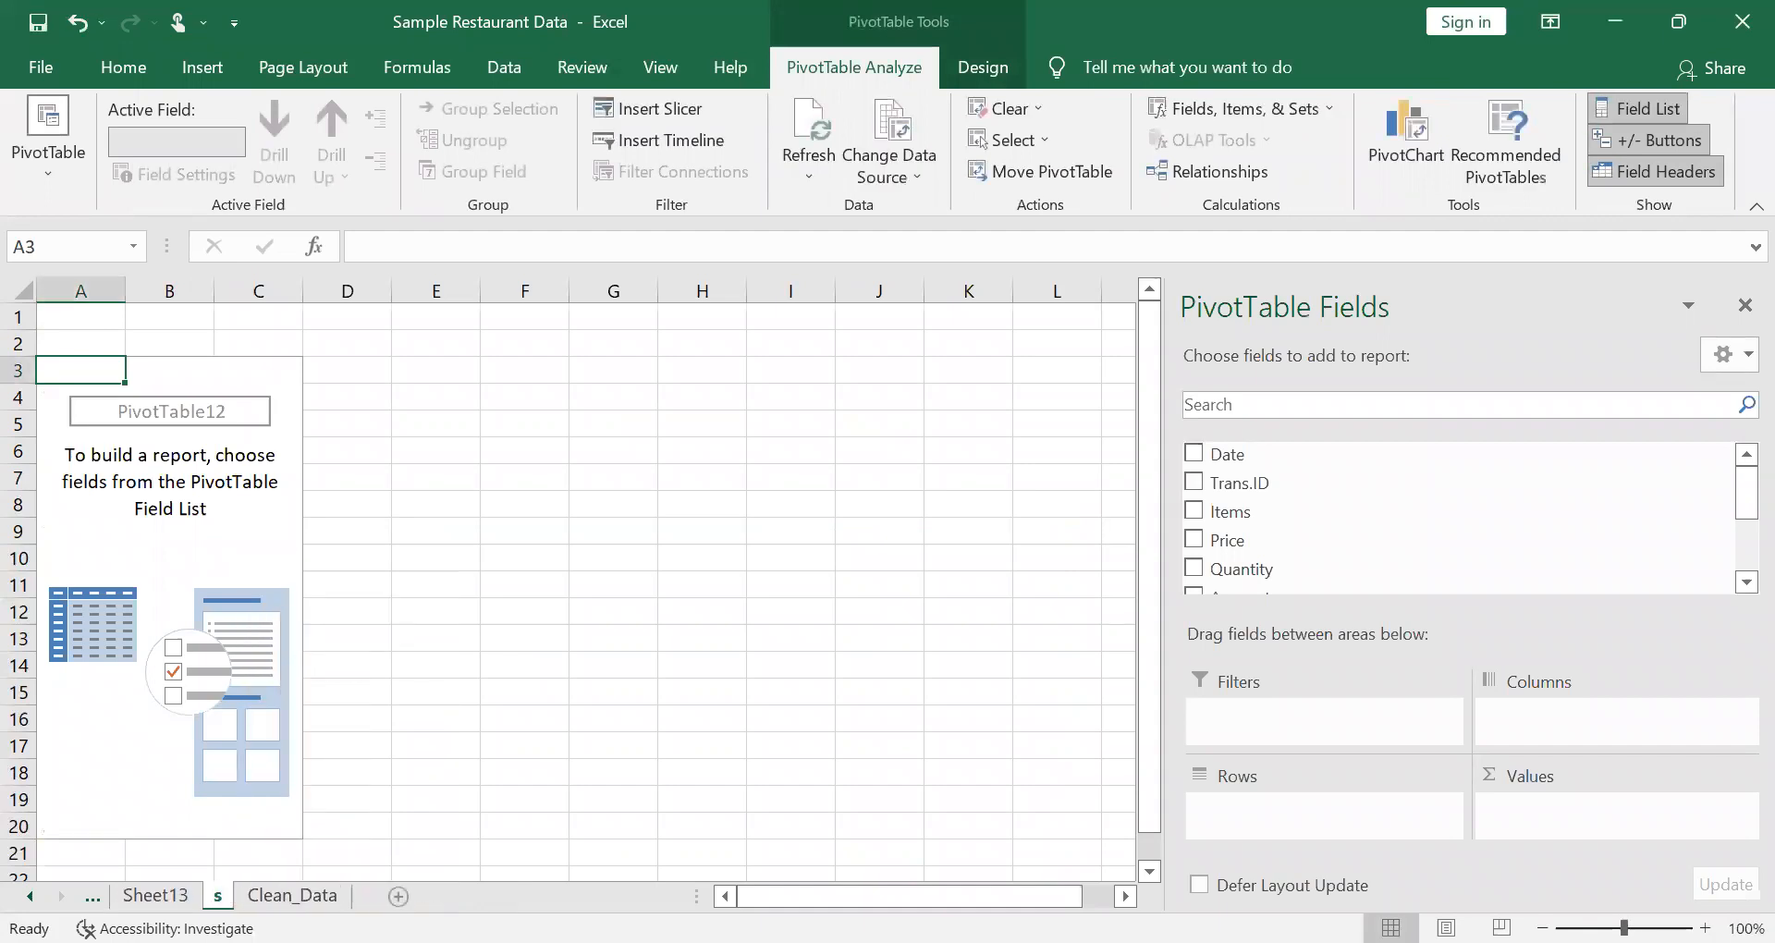
right_click(218, 895)
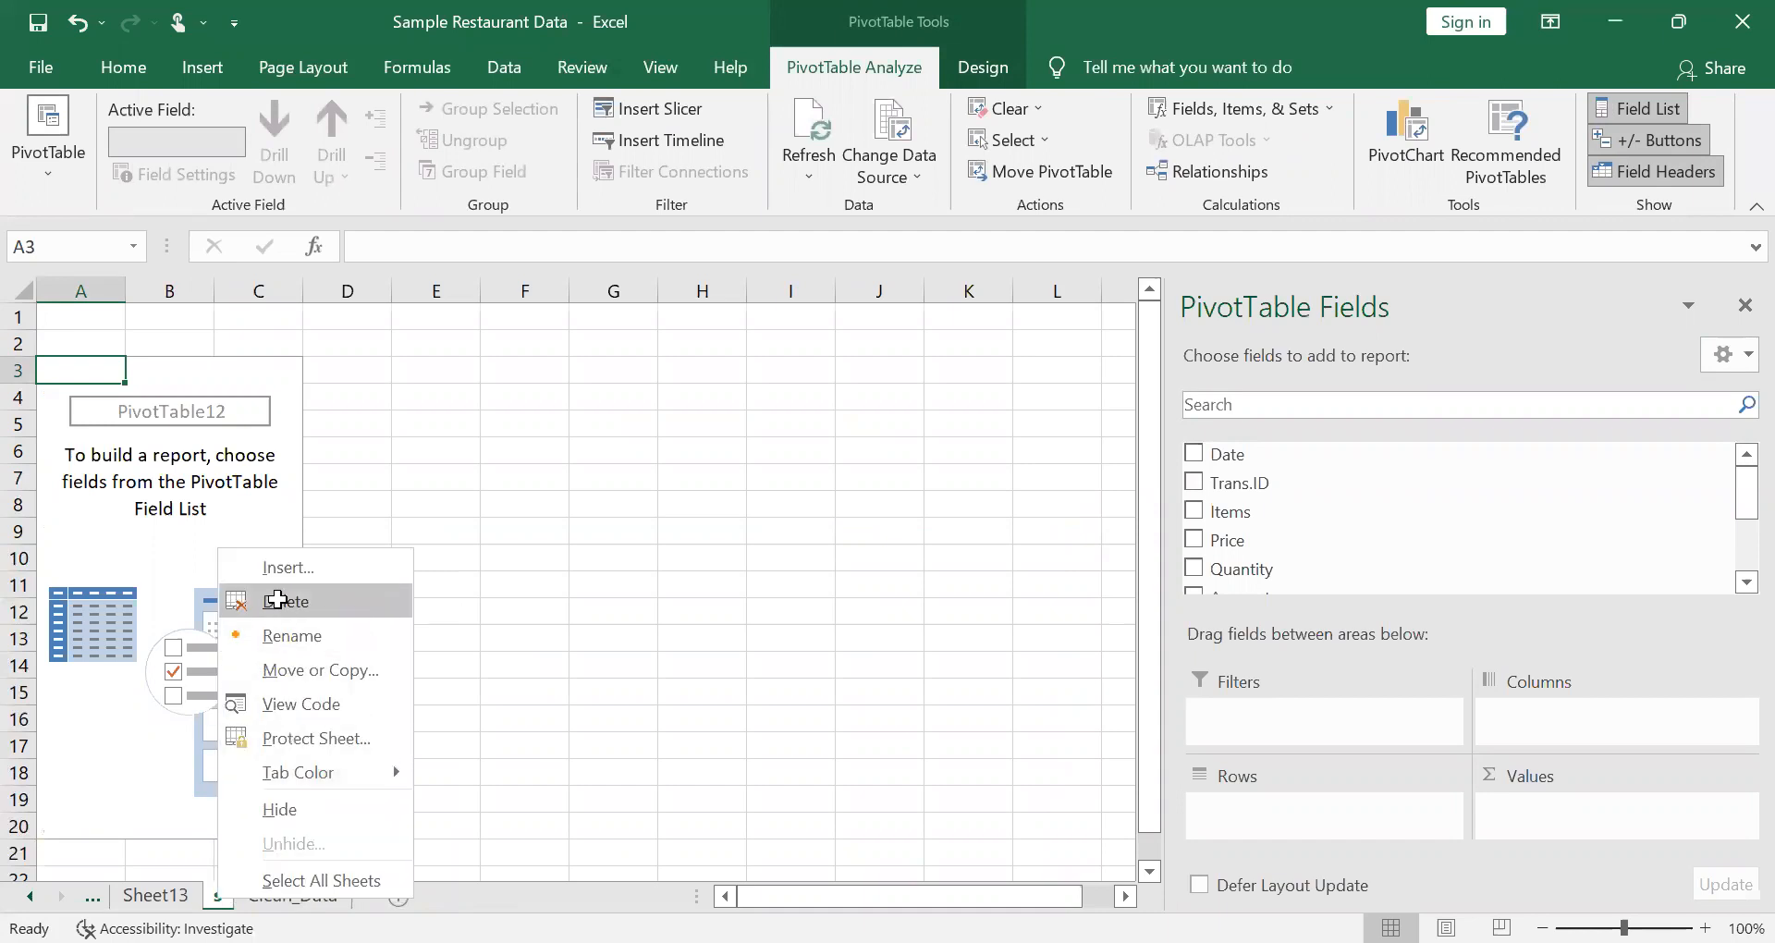
click(277, 600)
Rename Sheet13, which holds the Data Model PivotTable, as Sales_by_day
click(155, 895)
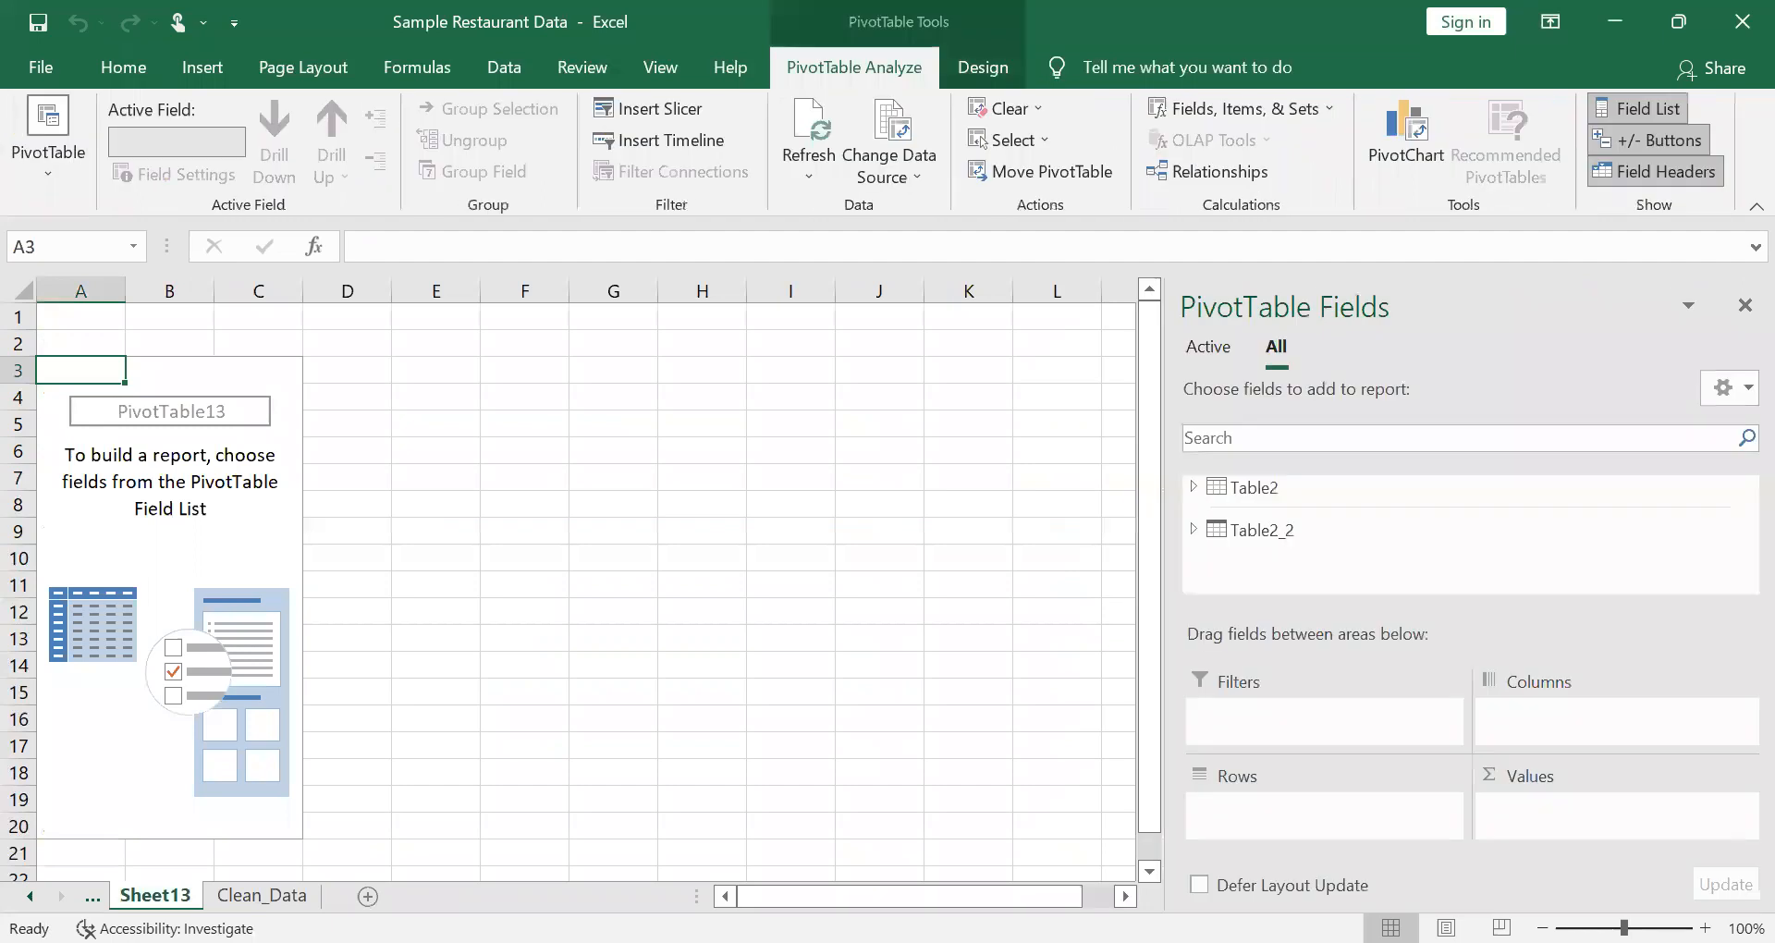
right_click(167, 895)
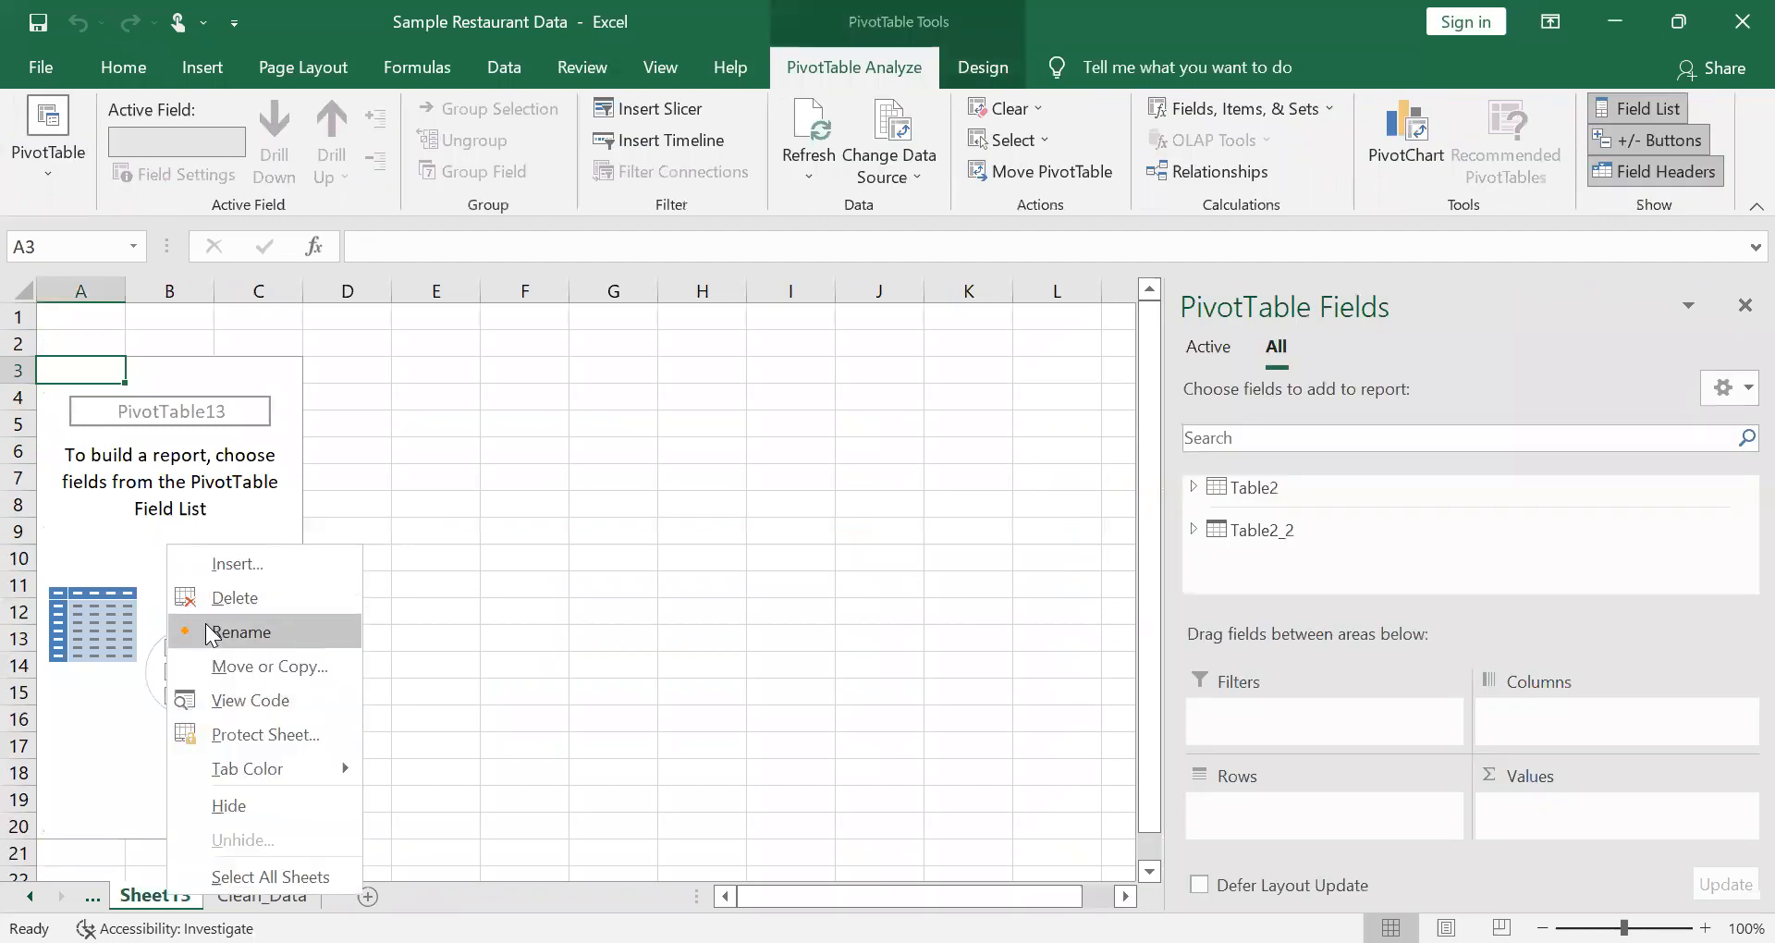
click(213, 633)
text(Sales_by_day)
key(Return)
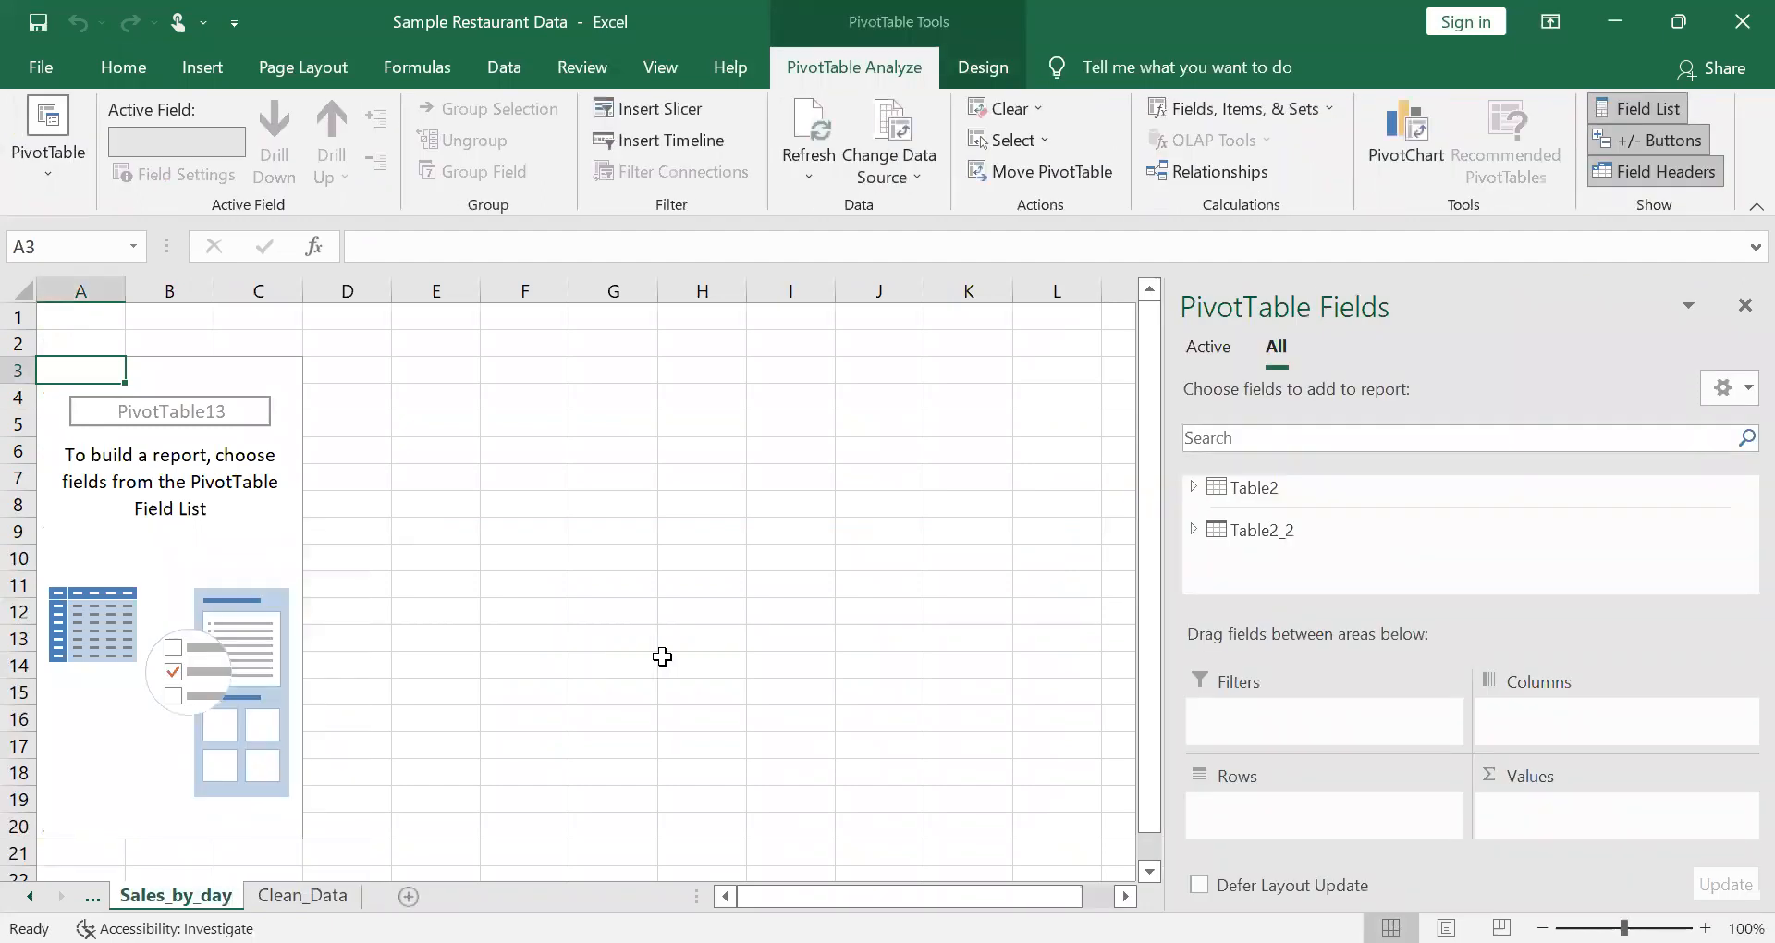
Set Day Name from Table2_2 as the PivotTable's row field and add Amount as its summed value field
click(1259, 525)
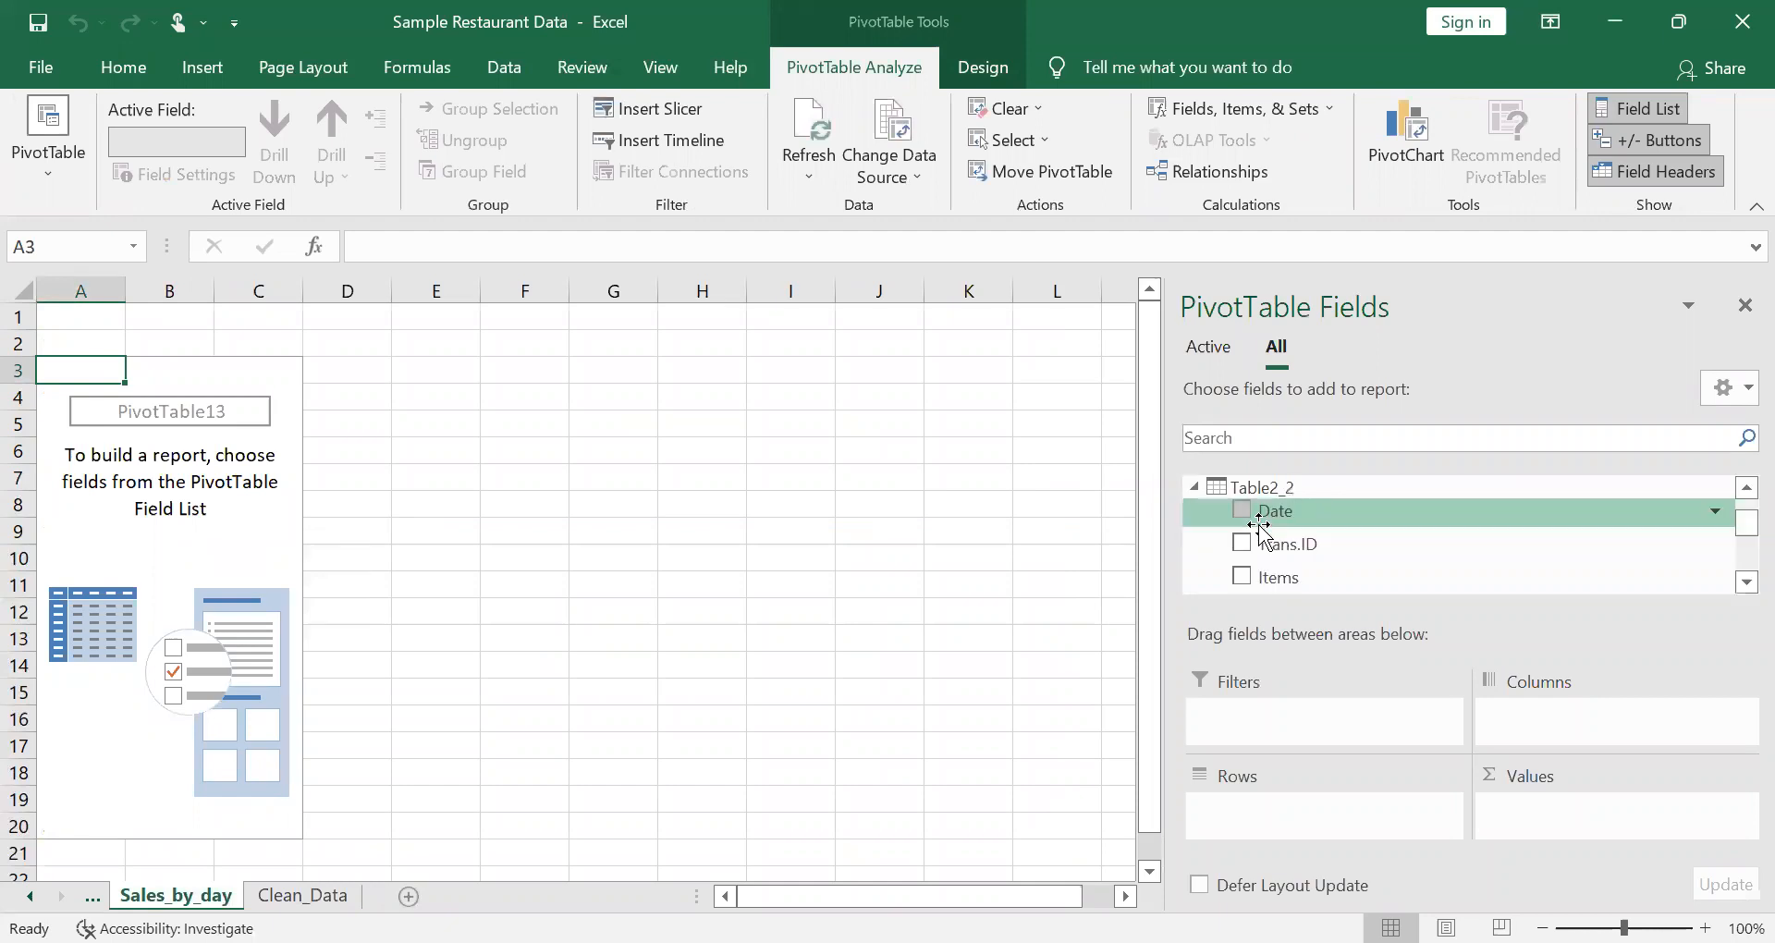
scroll(1259, 525, down, 3)
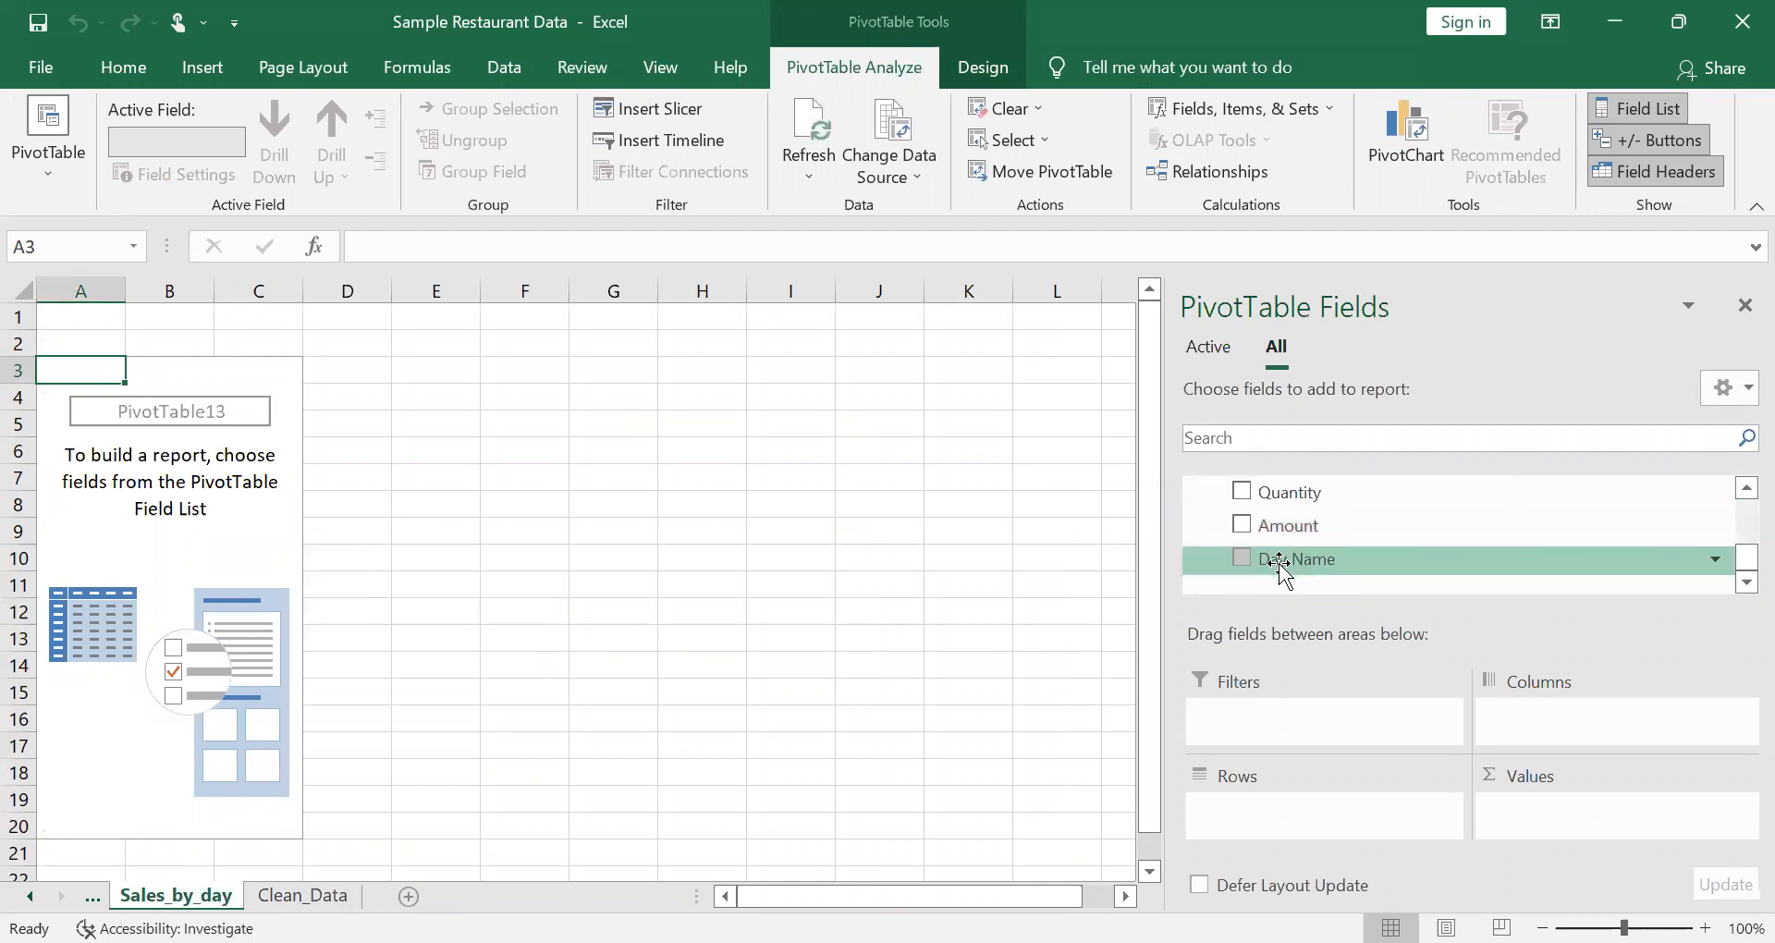
drag(1279, 564, 1331, 821)
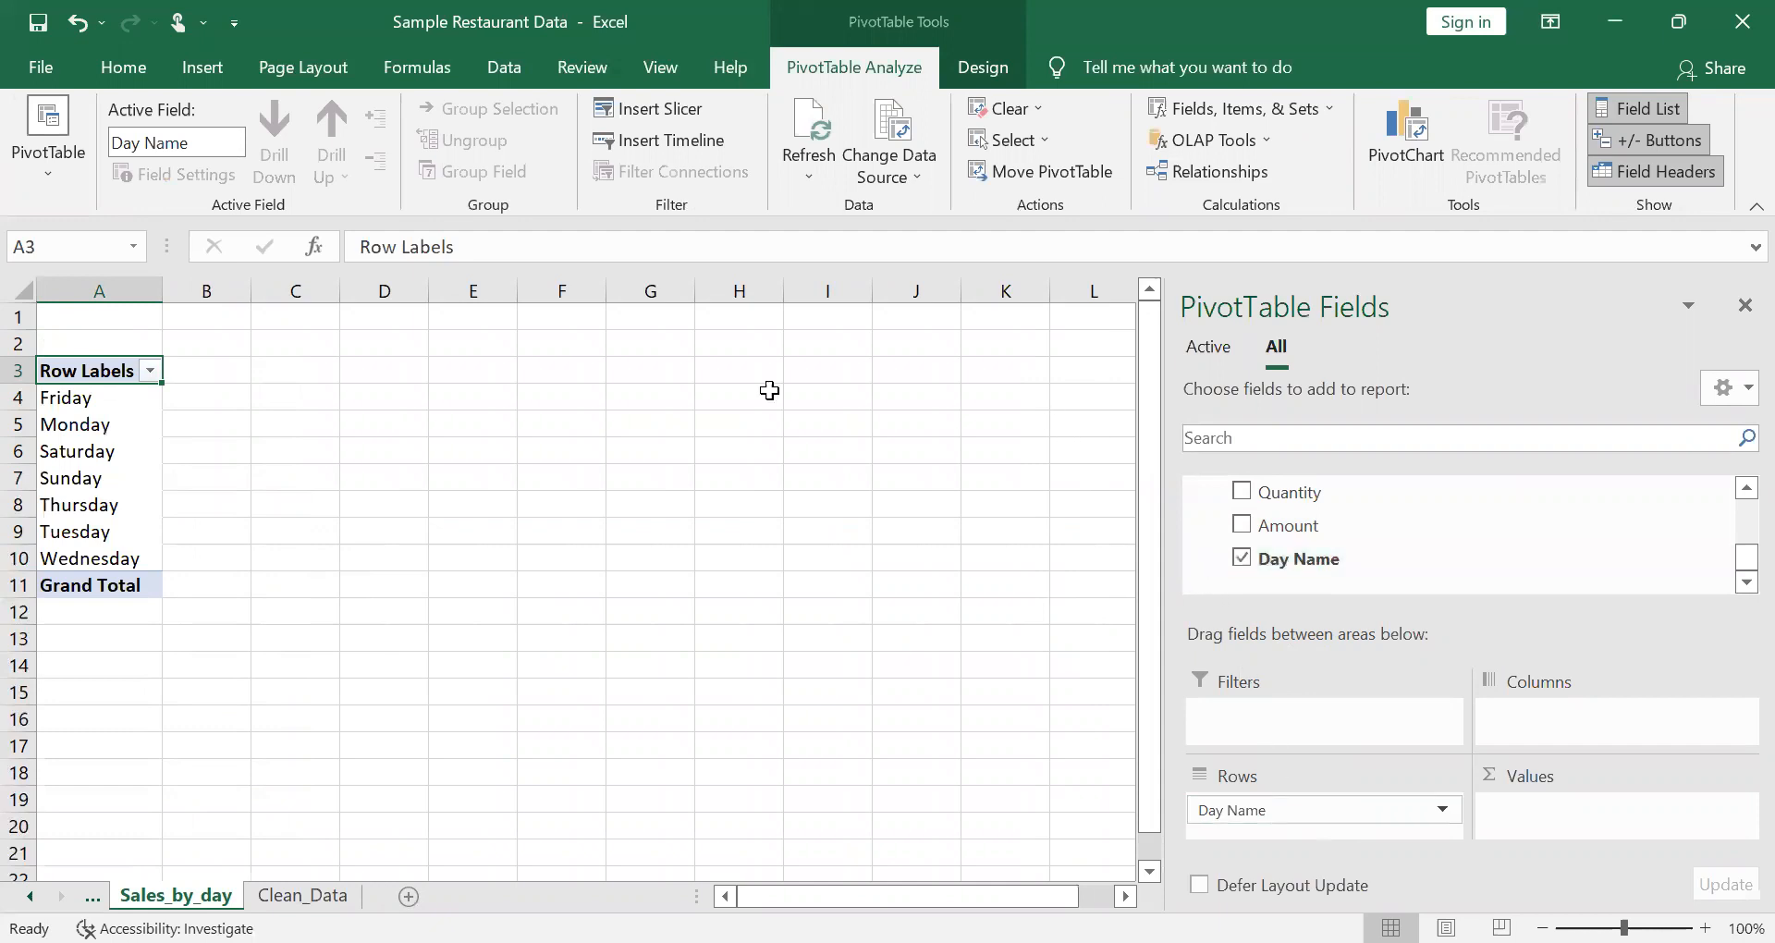
scroll(1309, 527, up, 3)
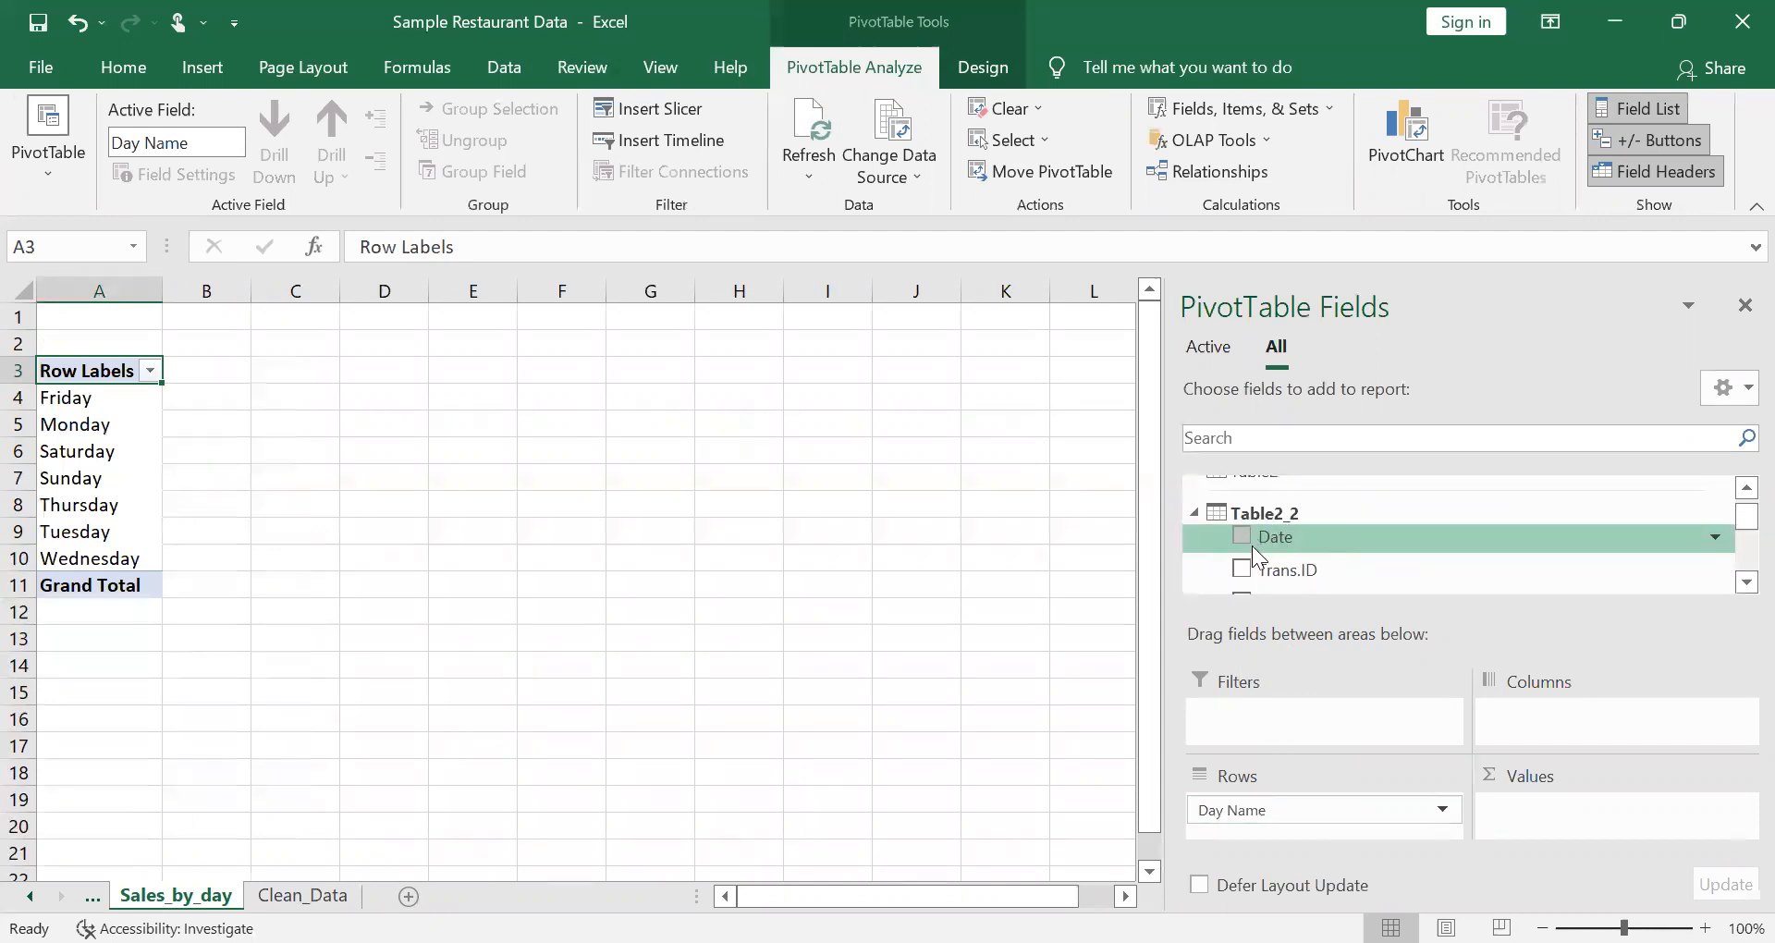
scroll(1252, 546, down, 3)
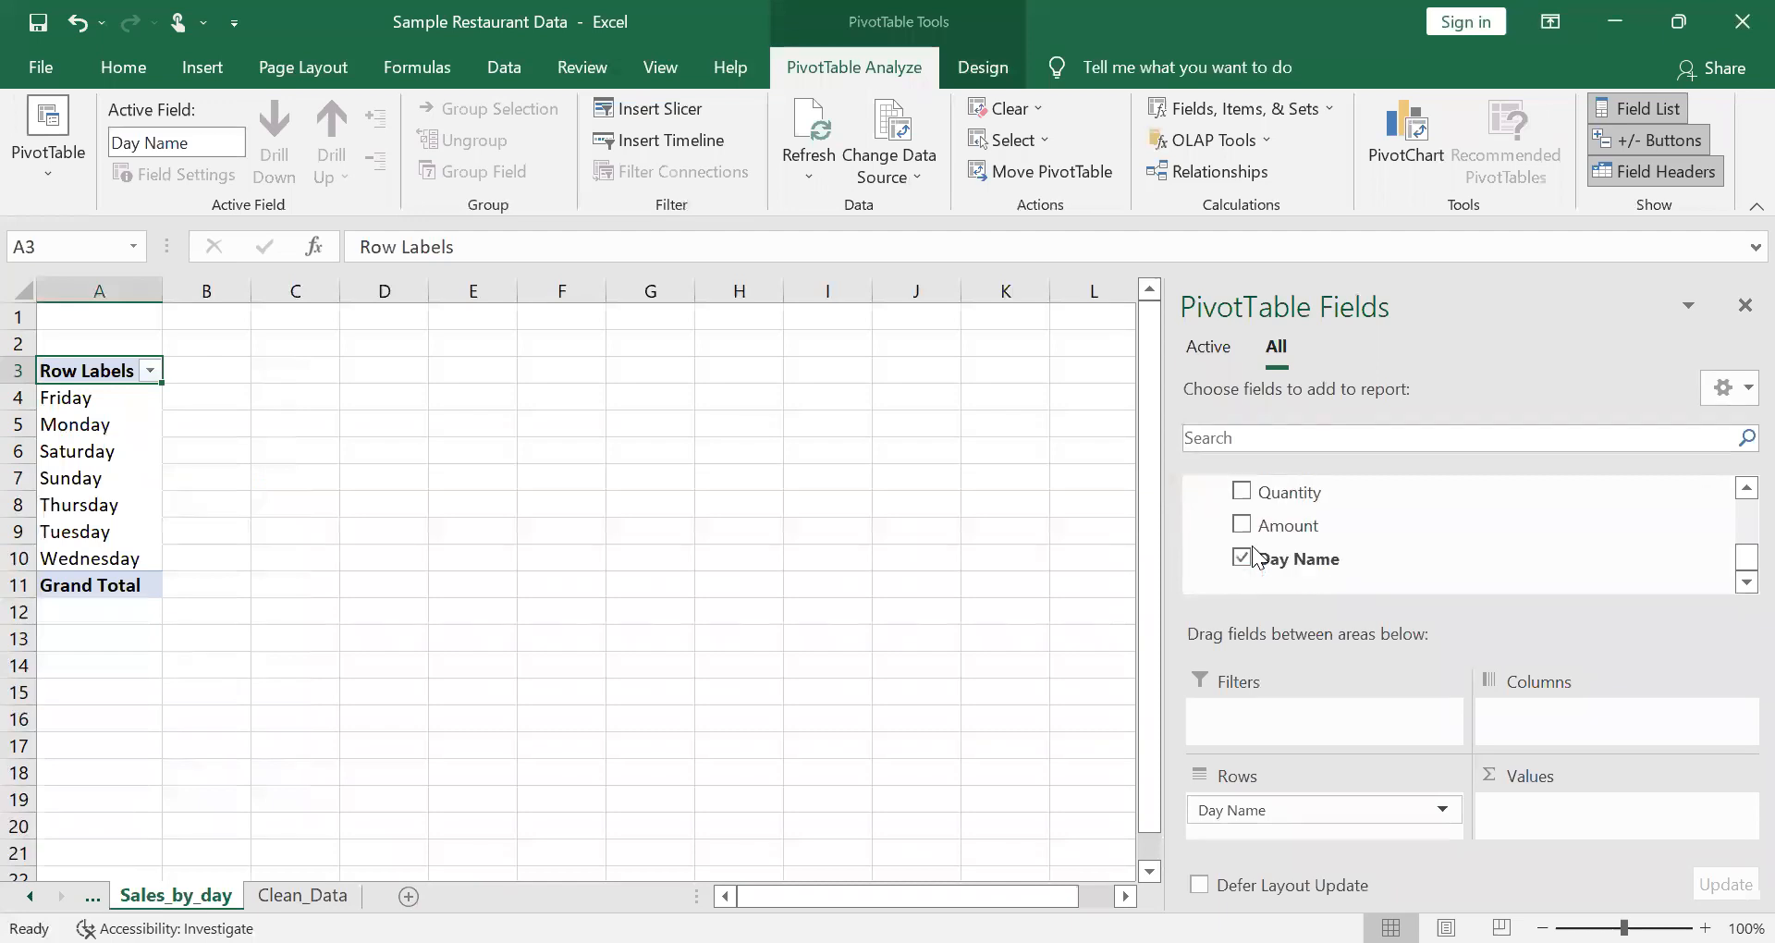
mouse_move(1288, 524)
mouse_down()
mouse_move(1586, 820)
mouse_move(1569, 808)
mouse_up()
scroll(1343, 582, up, 1)
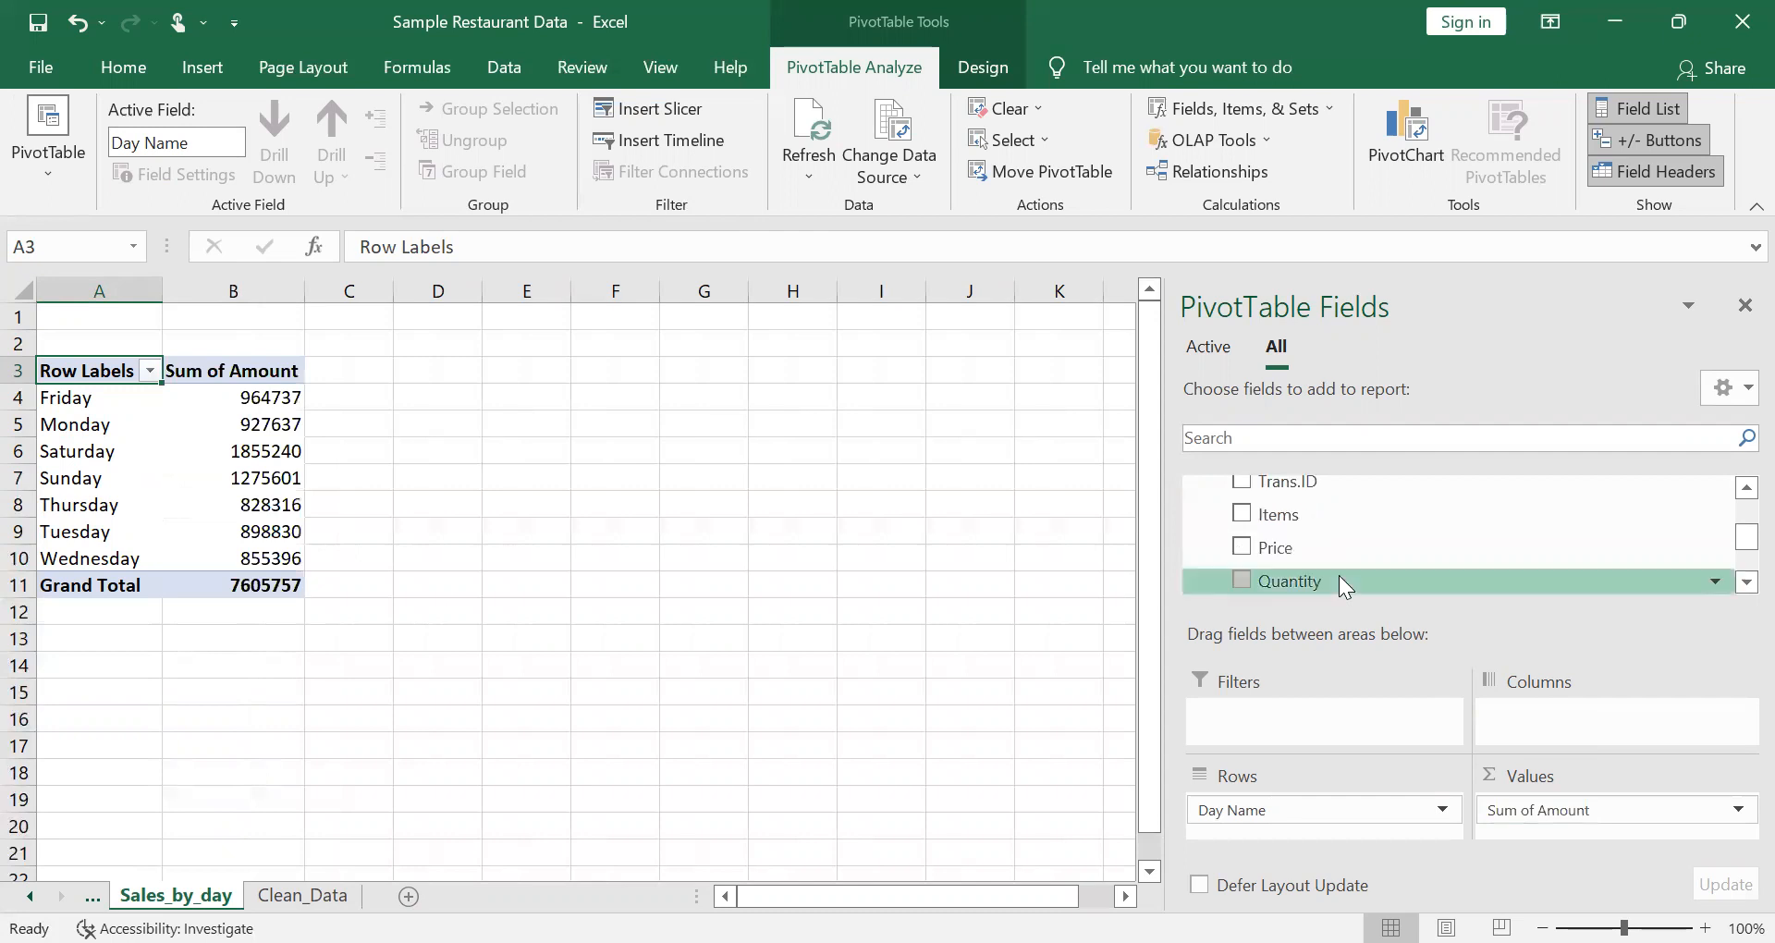
Add Items as the PivotTable's filter field and insert a clustered column PivotChart of Sum of Amount by day
mouse_move(1280, 514)
mouse_down()
mouse_move(1276, 648)
mouse_move(1299, 745)
mouse_move(1282, 733)
mouse_up()
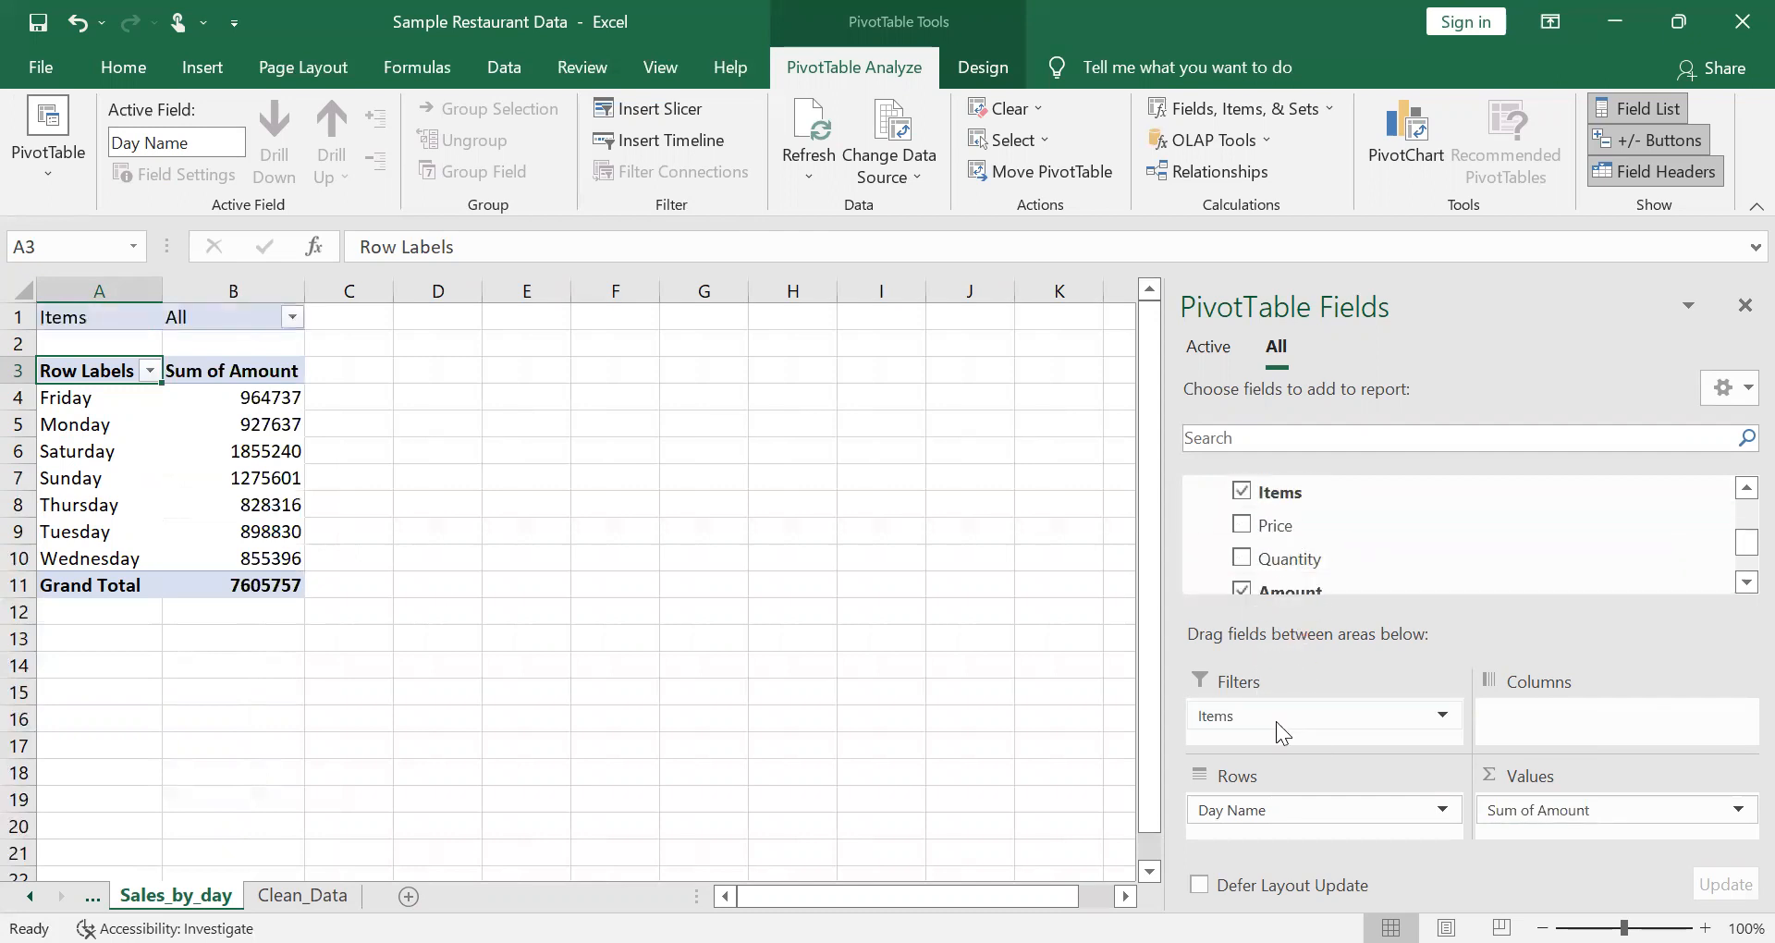
click(268, 428)
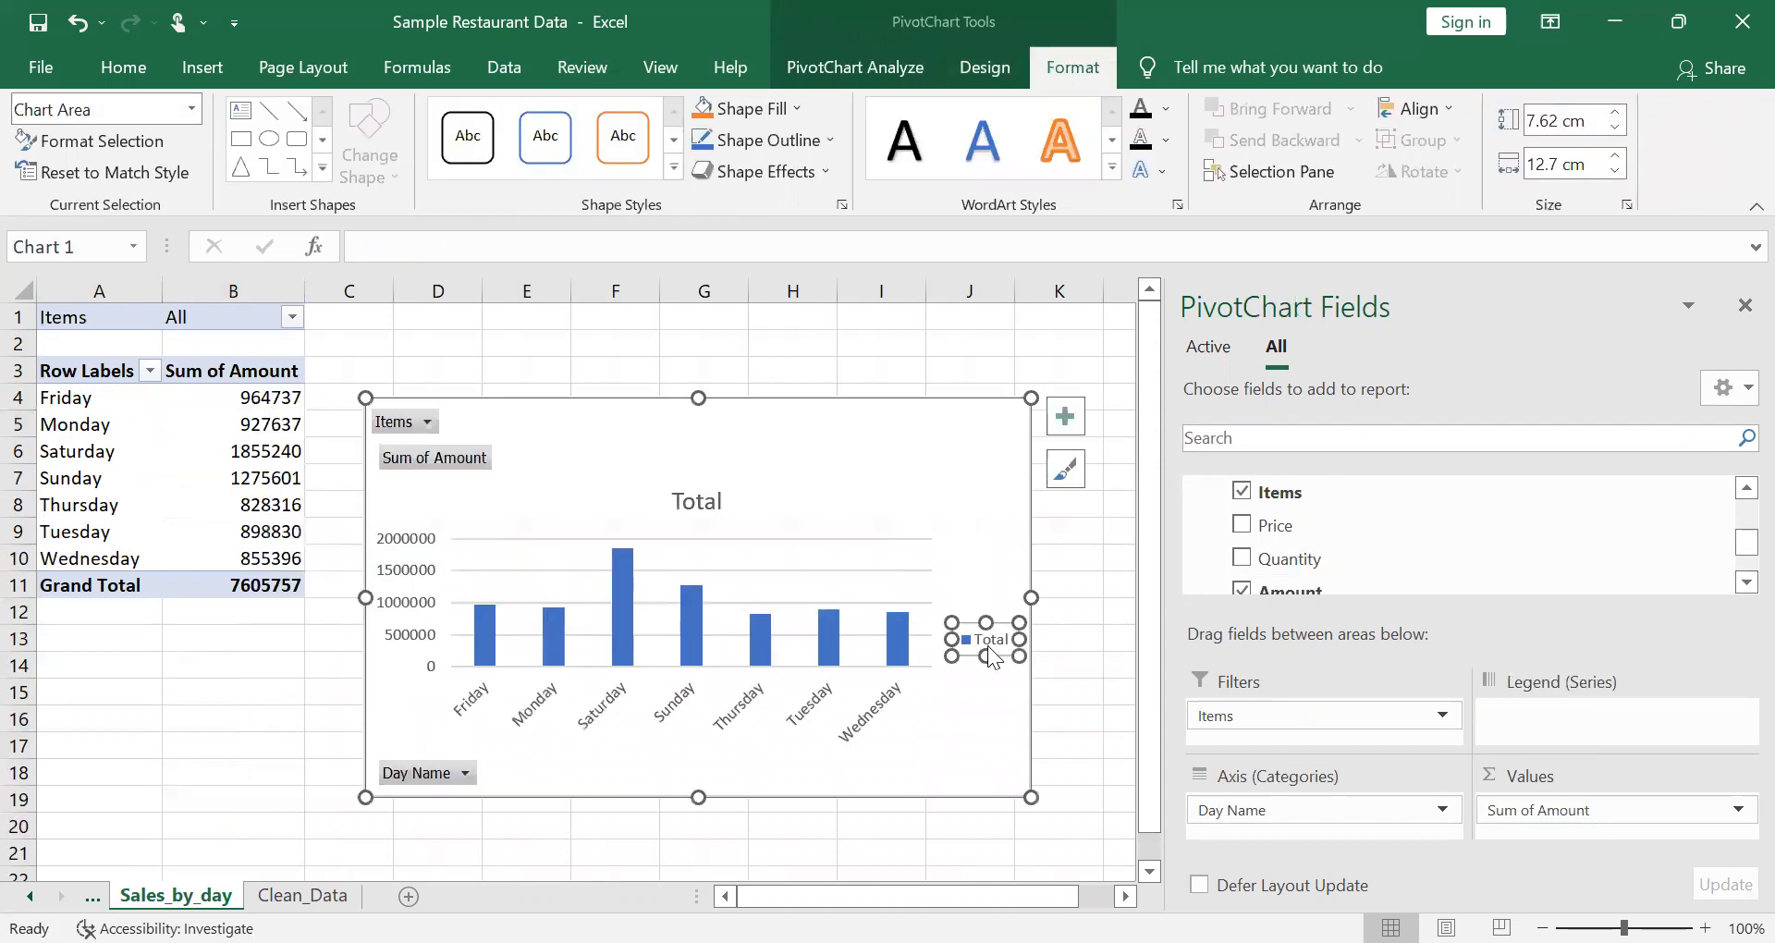
Remove the PivotChart's legend and hide all of its field buttons
key(Delete)
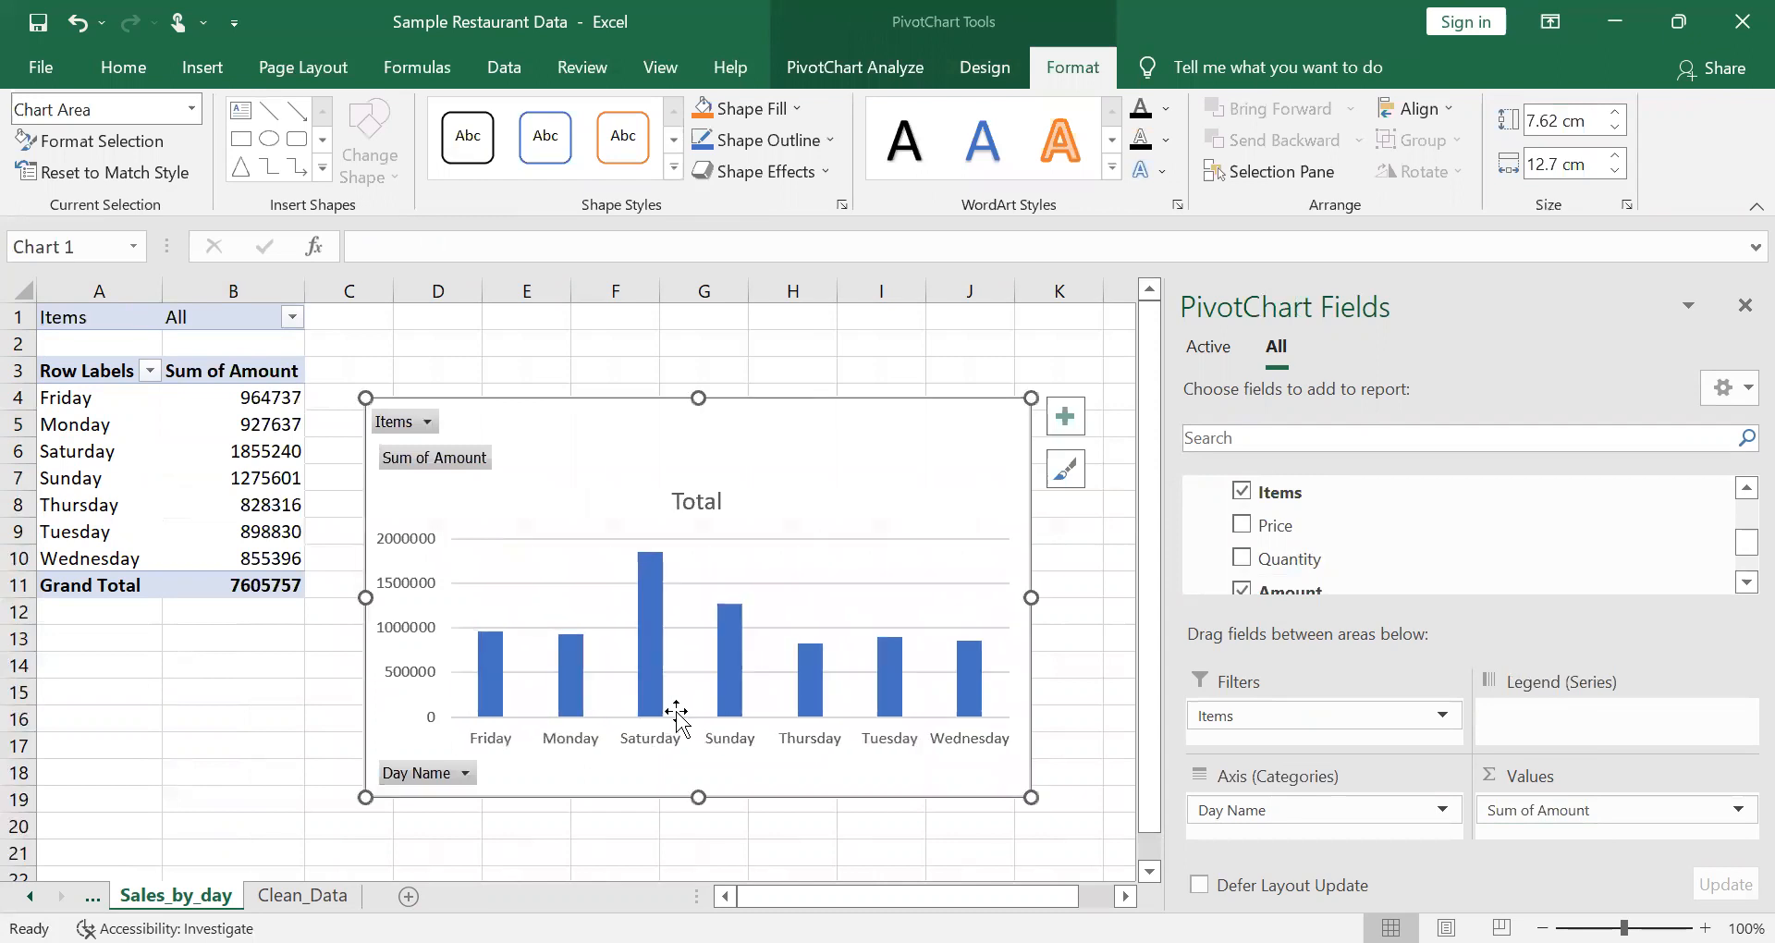
right_click(432, 771)
click(279, 671)
Change the PivotChart title to "Sales by days" and close the title formatting options
click(705, 429)
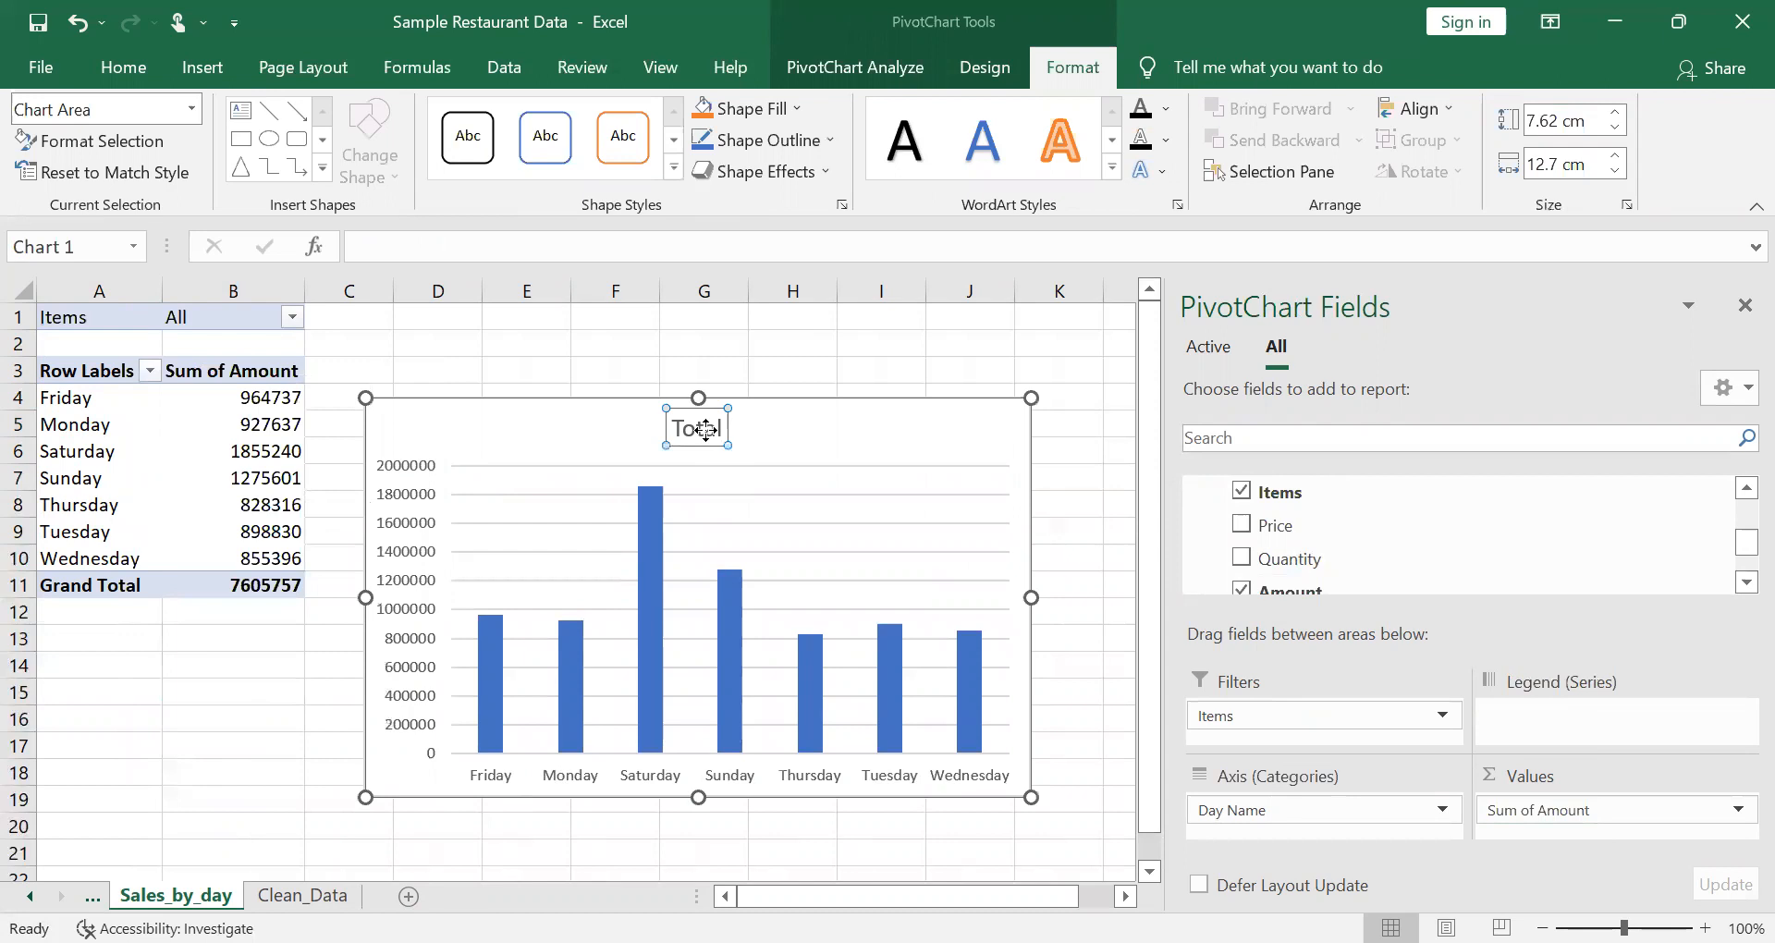
double_click(706, 429)
double_click(707, 433)
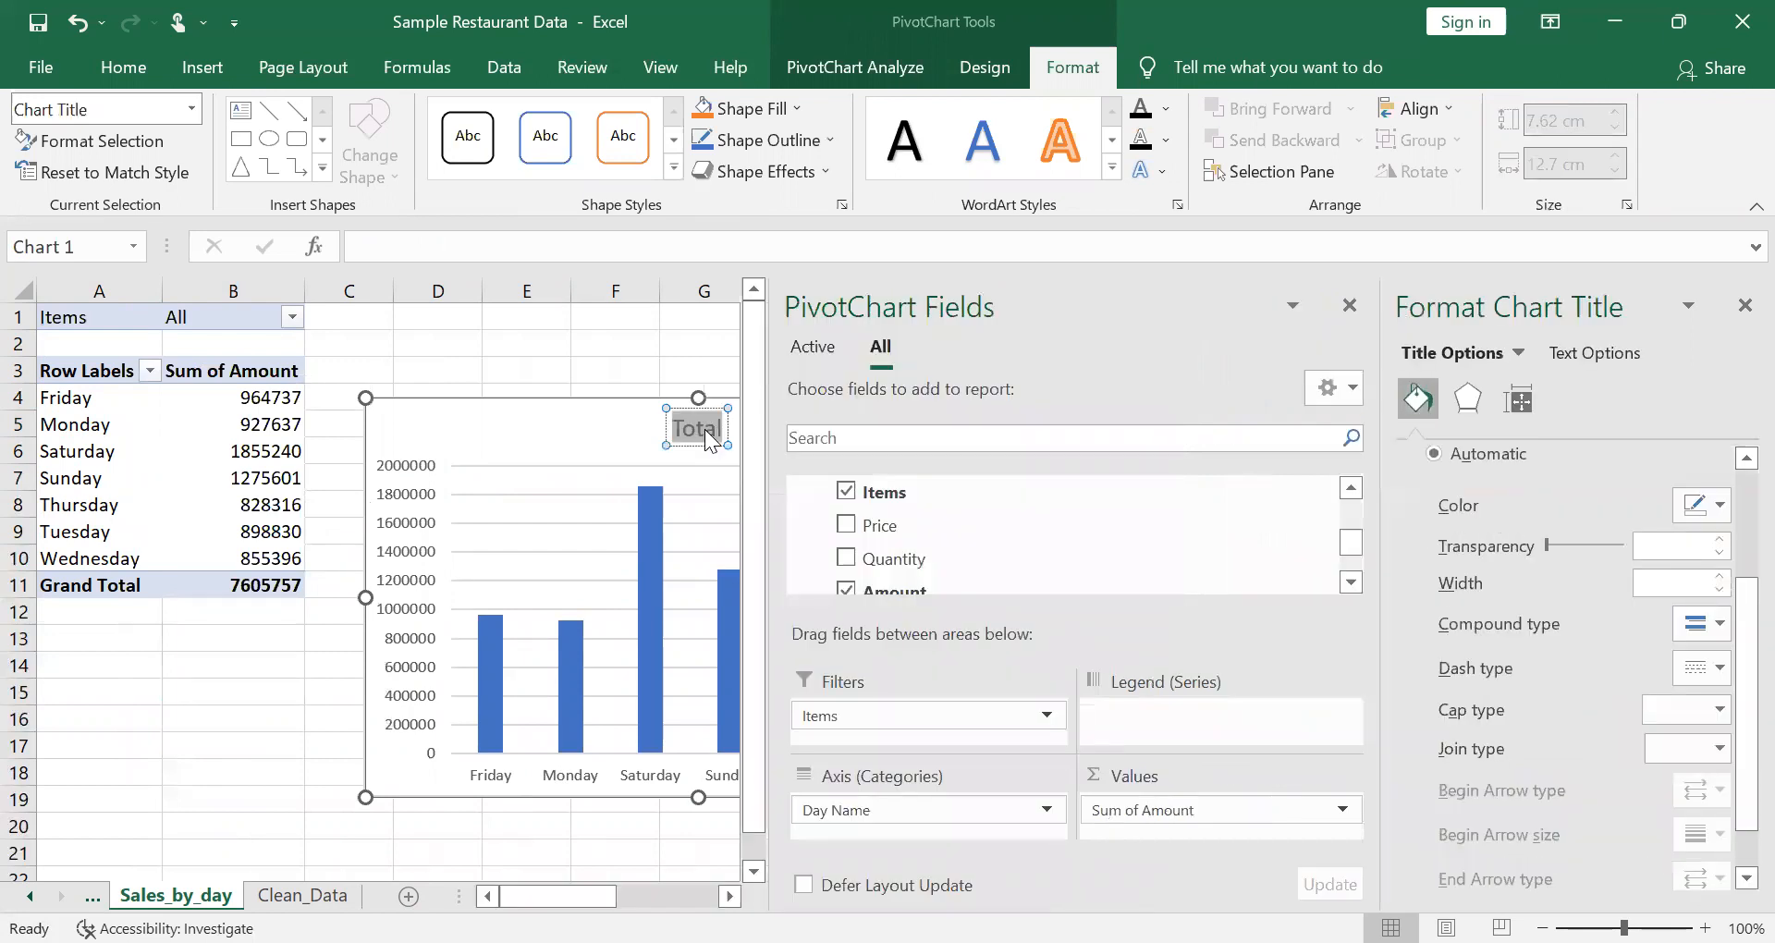
text(Sales)
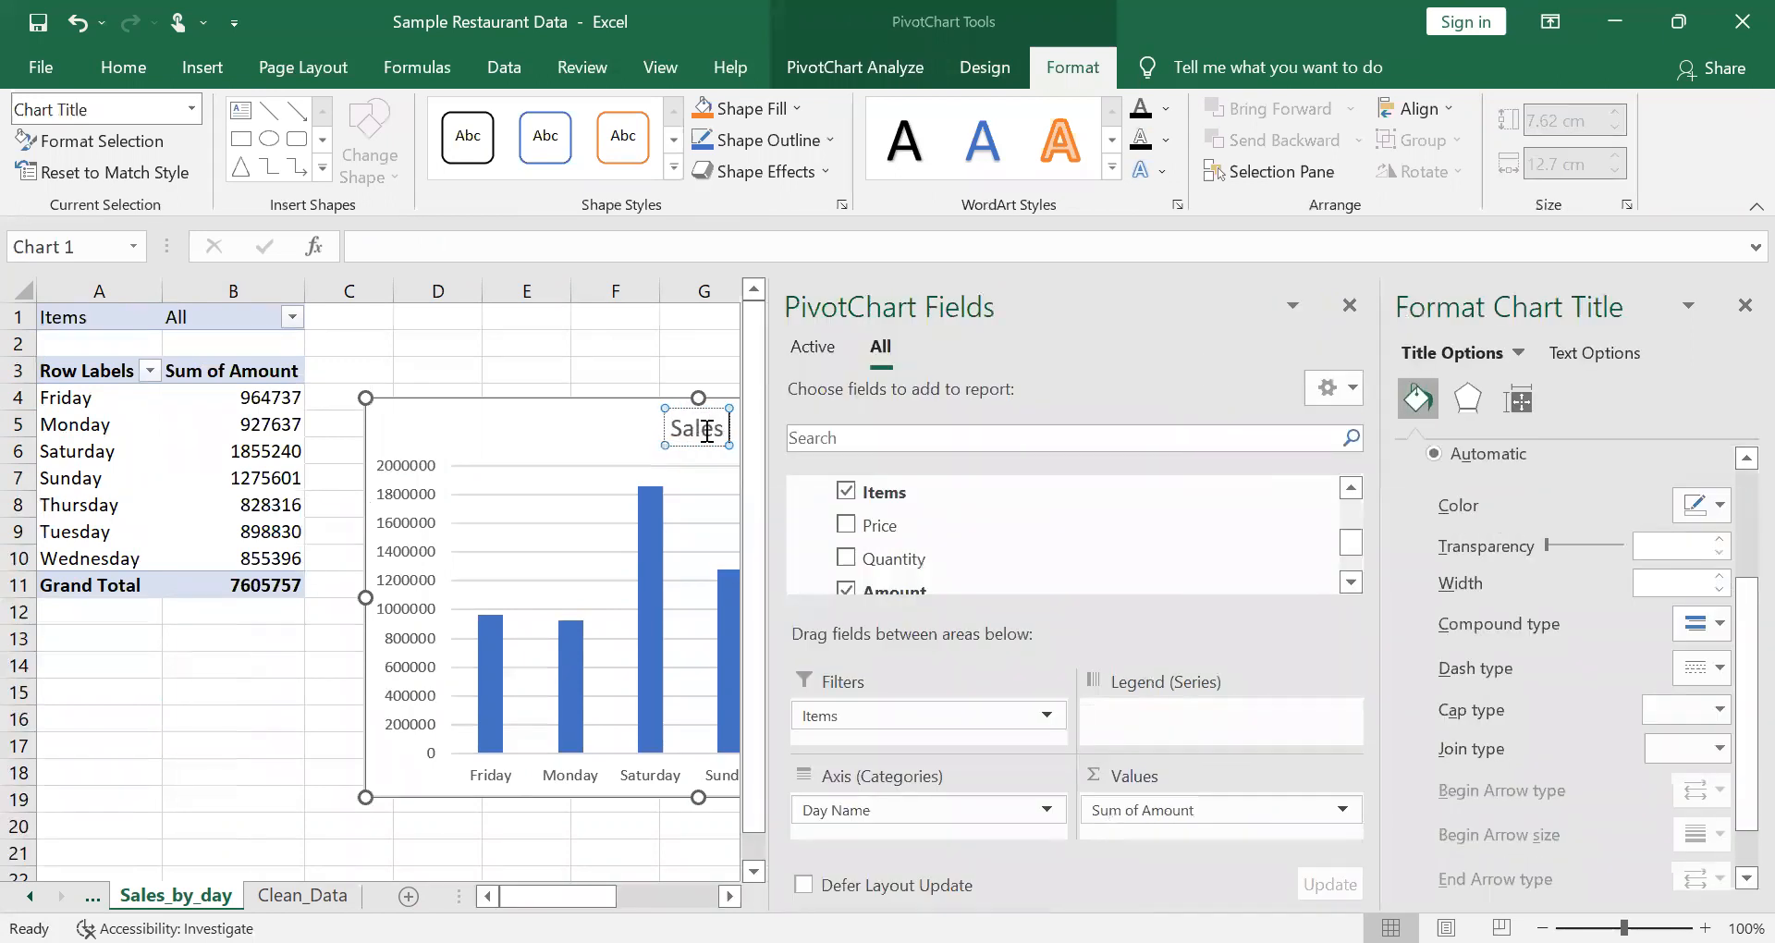
text( by day)
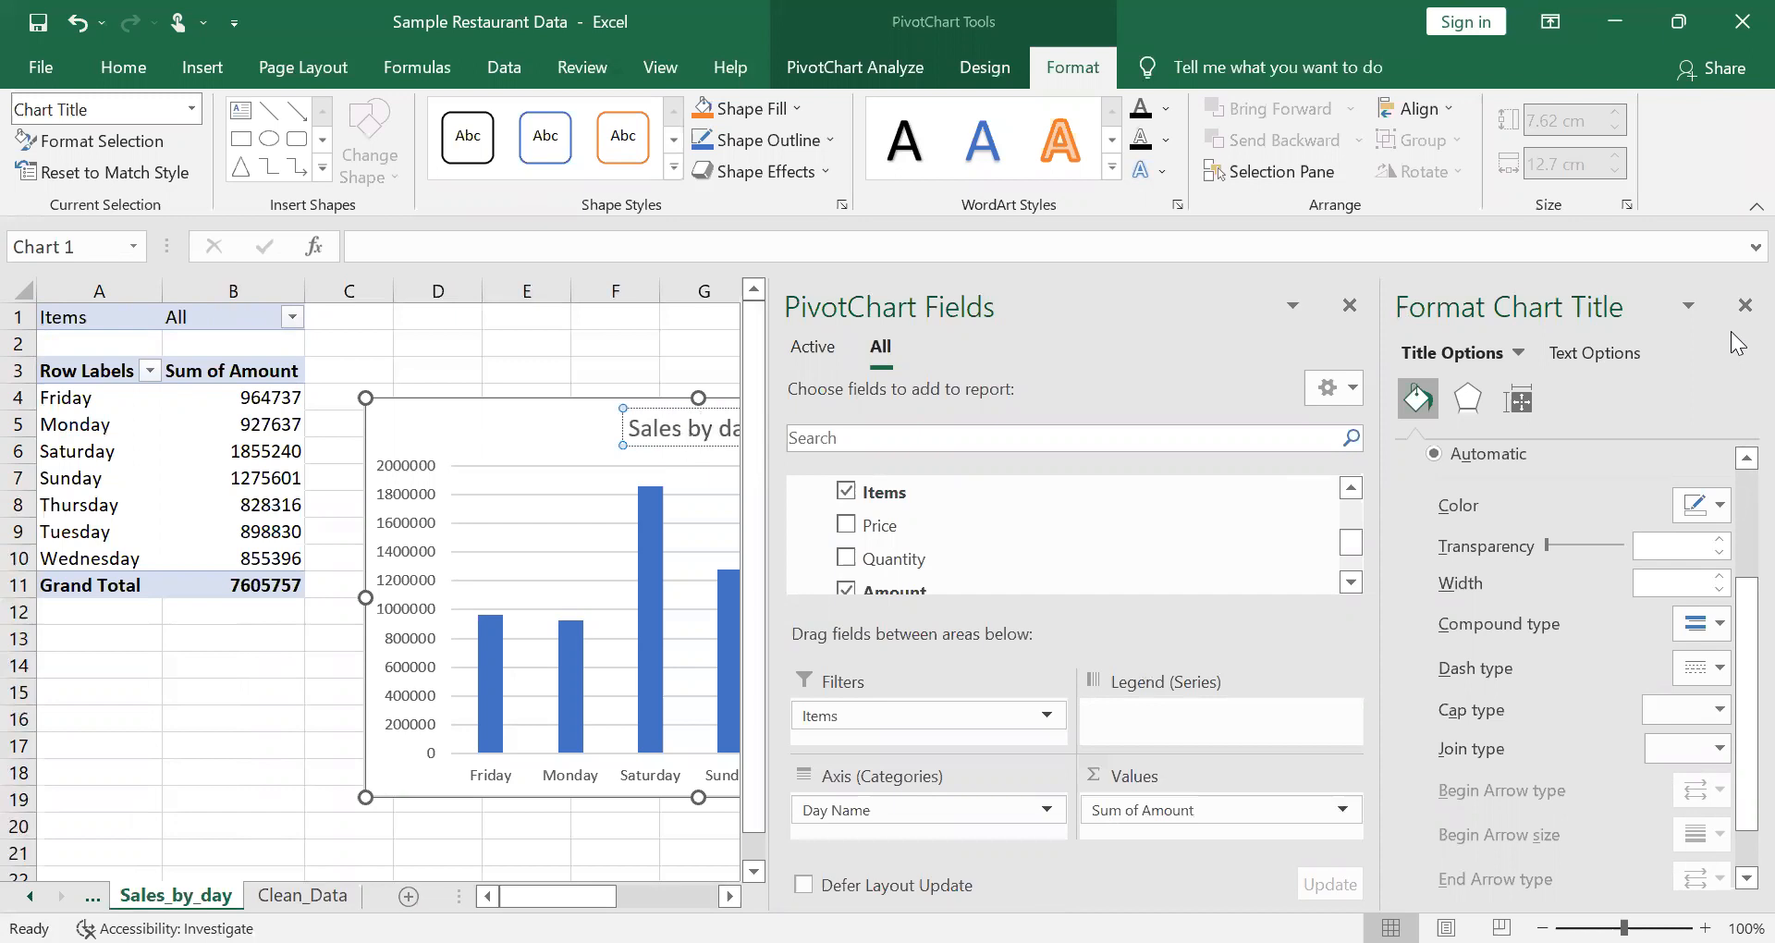
click(1745, 305)
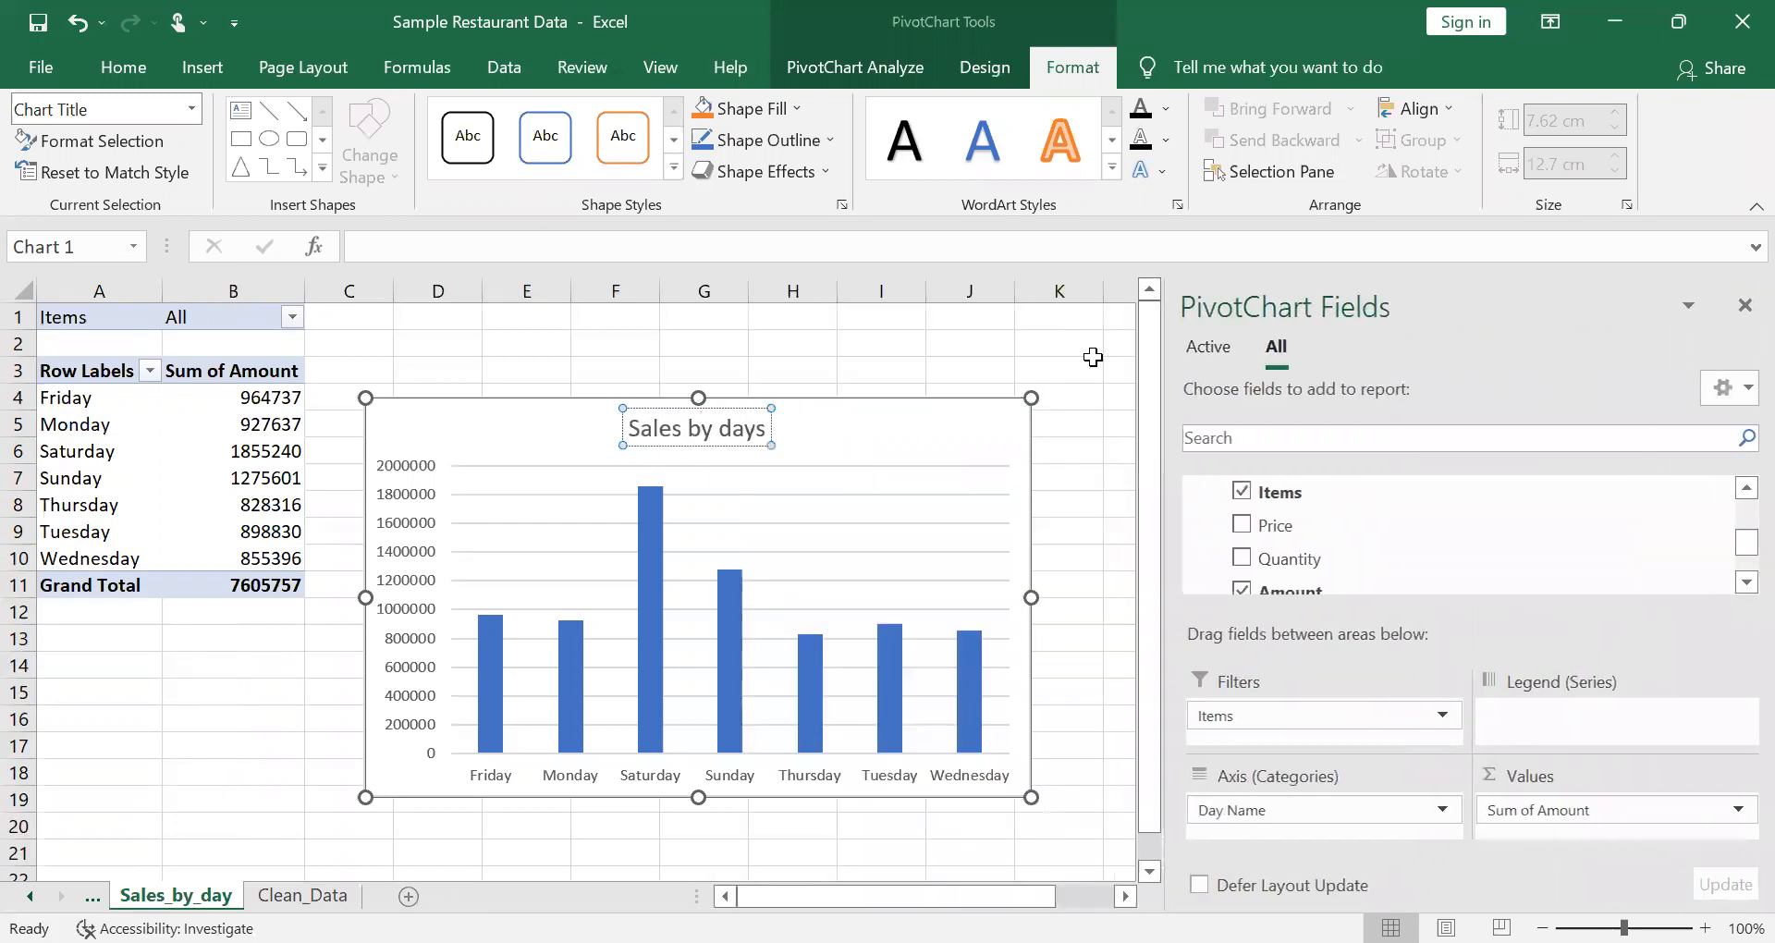
key(Return)
key(BackSpace)
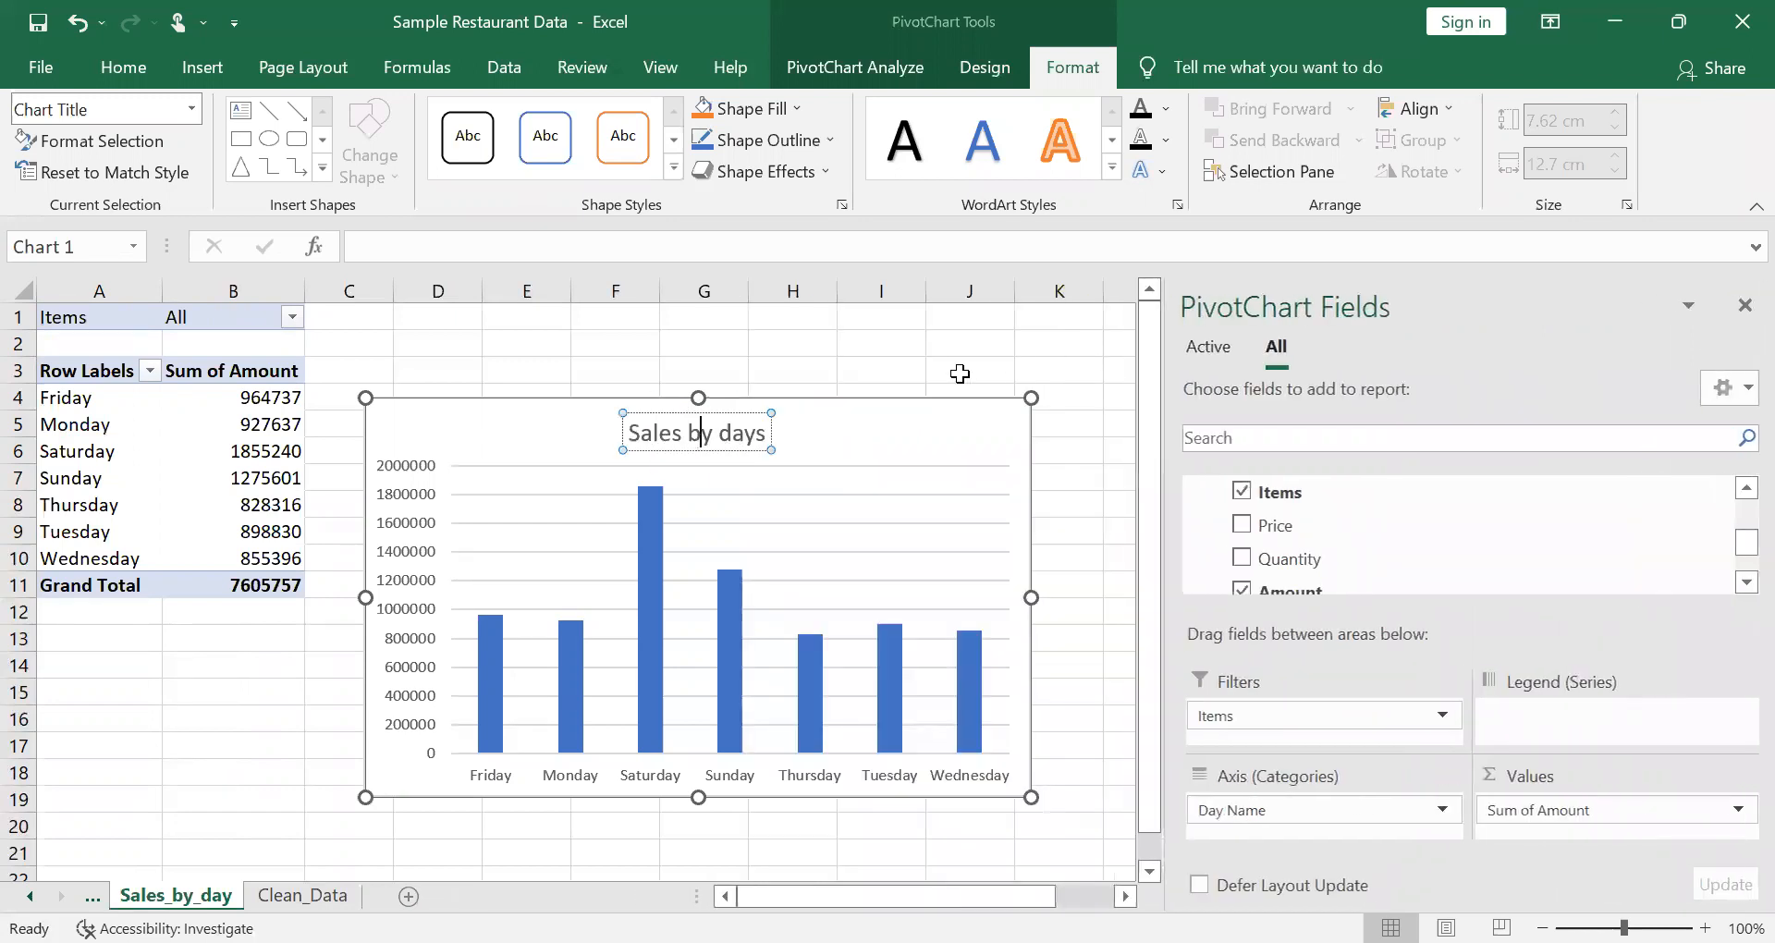
click(820, 349)
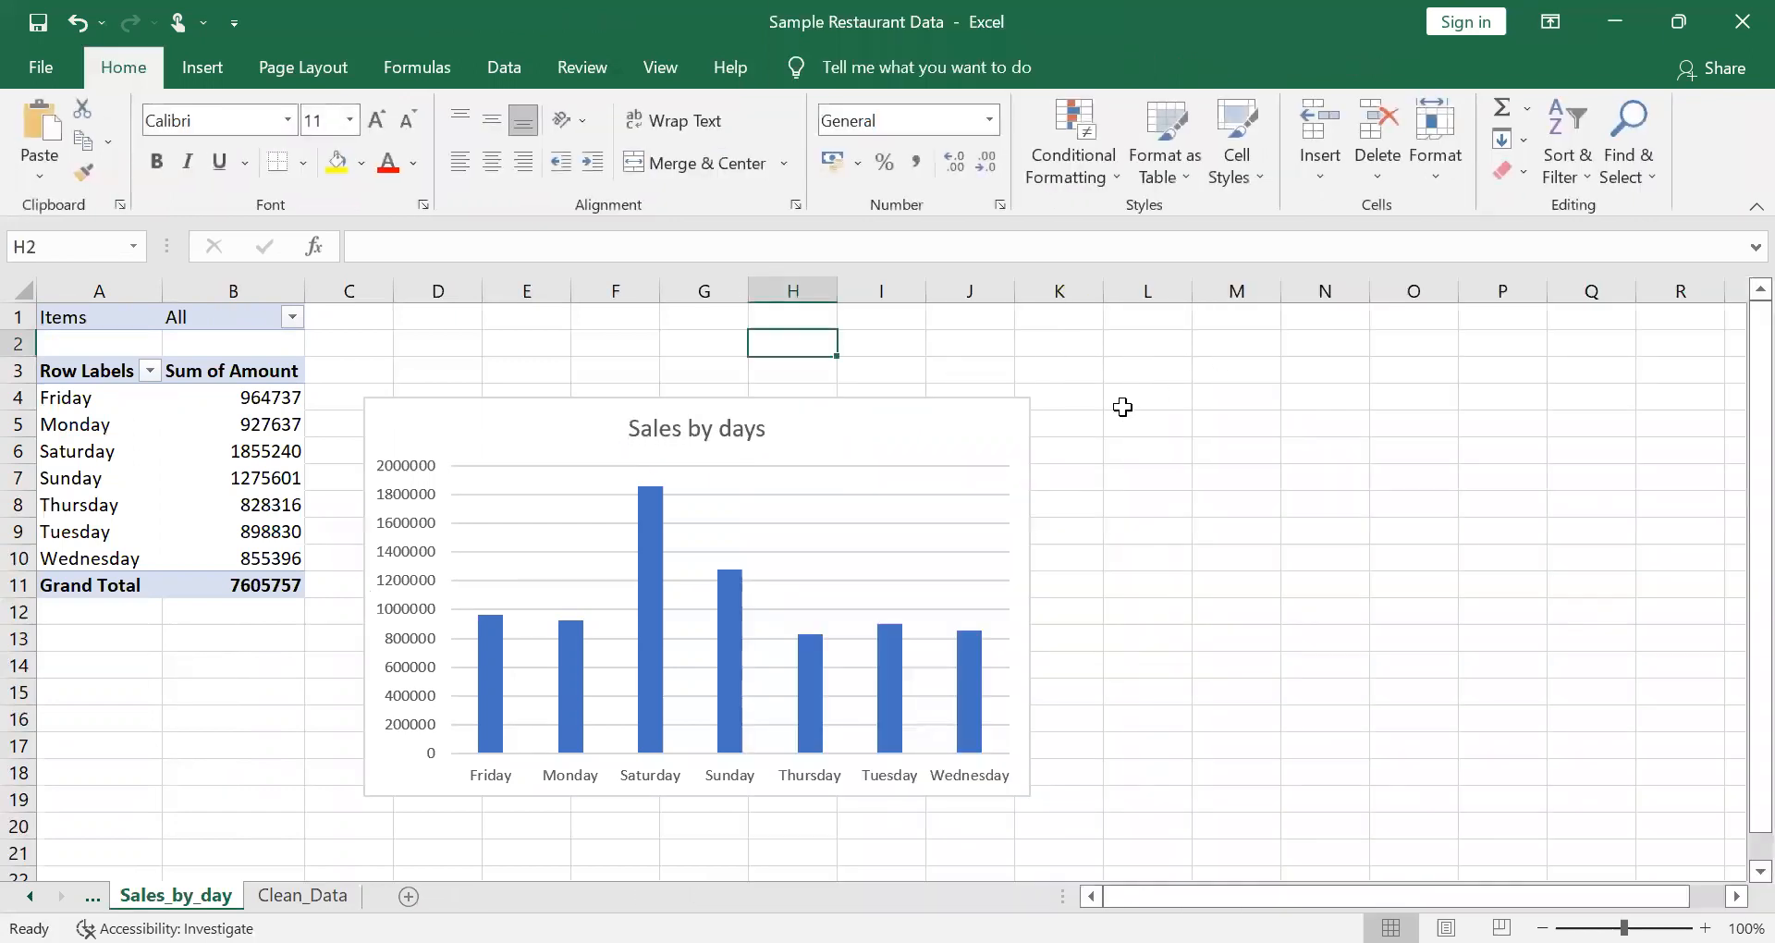
Move the Sales by days chart farther right of the PivotTable, starting around column F, and close the chart's field list
click(860, 427)
drag(992, 473, 973, 488)
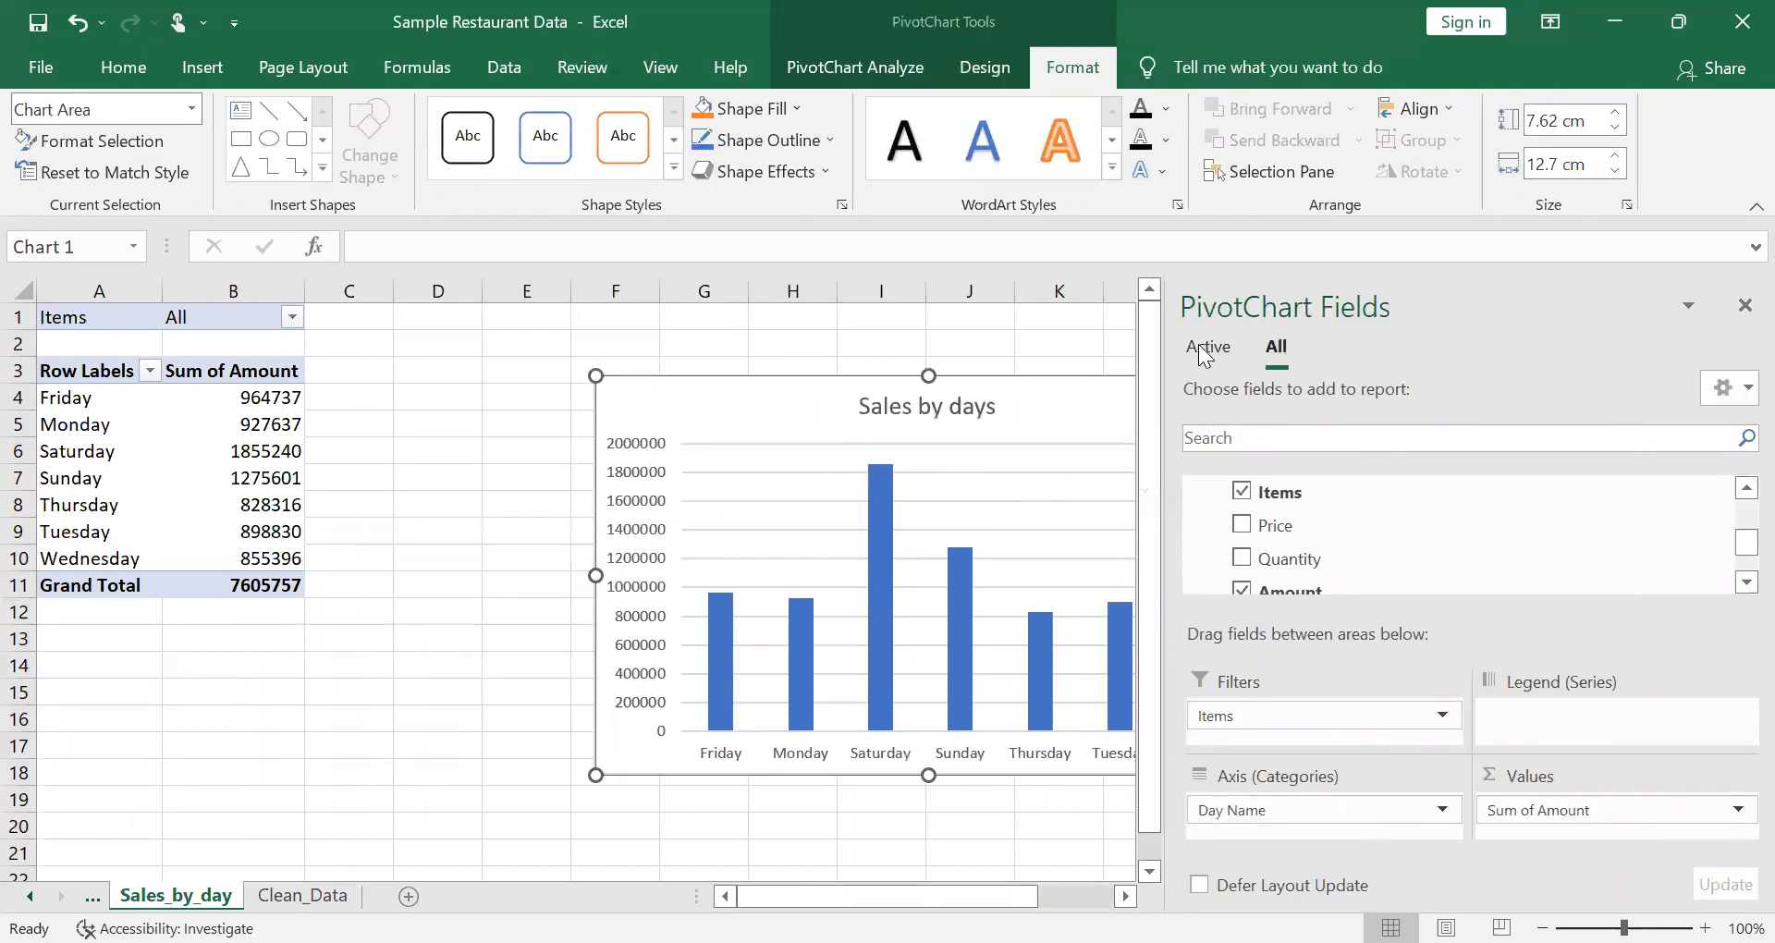
click(1732, 316)
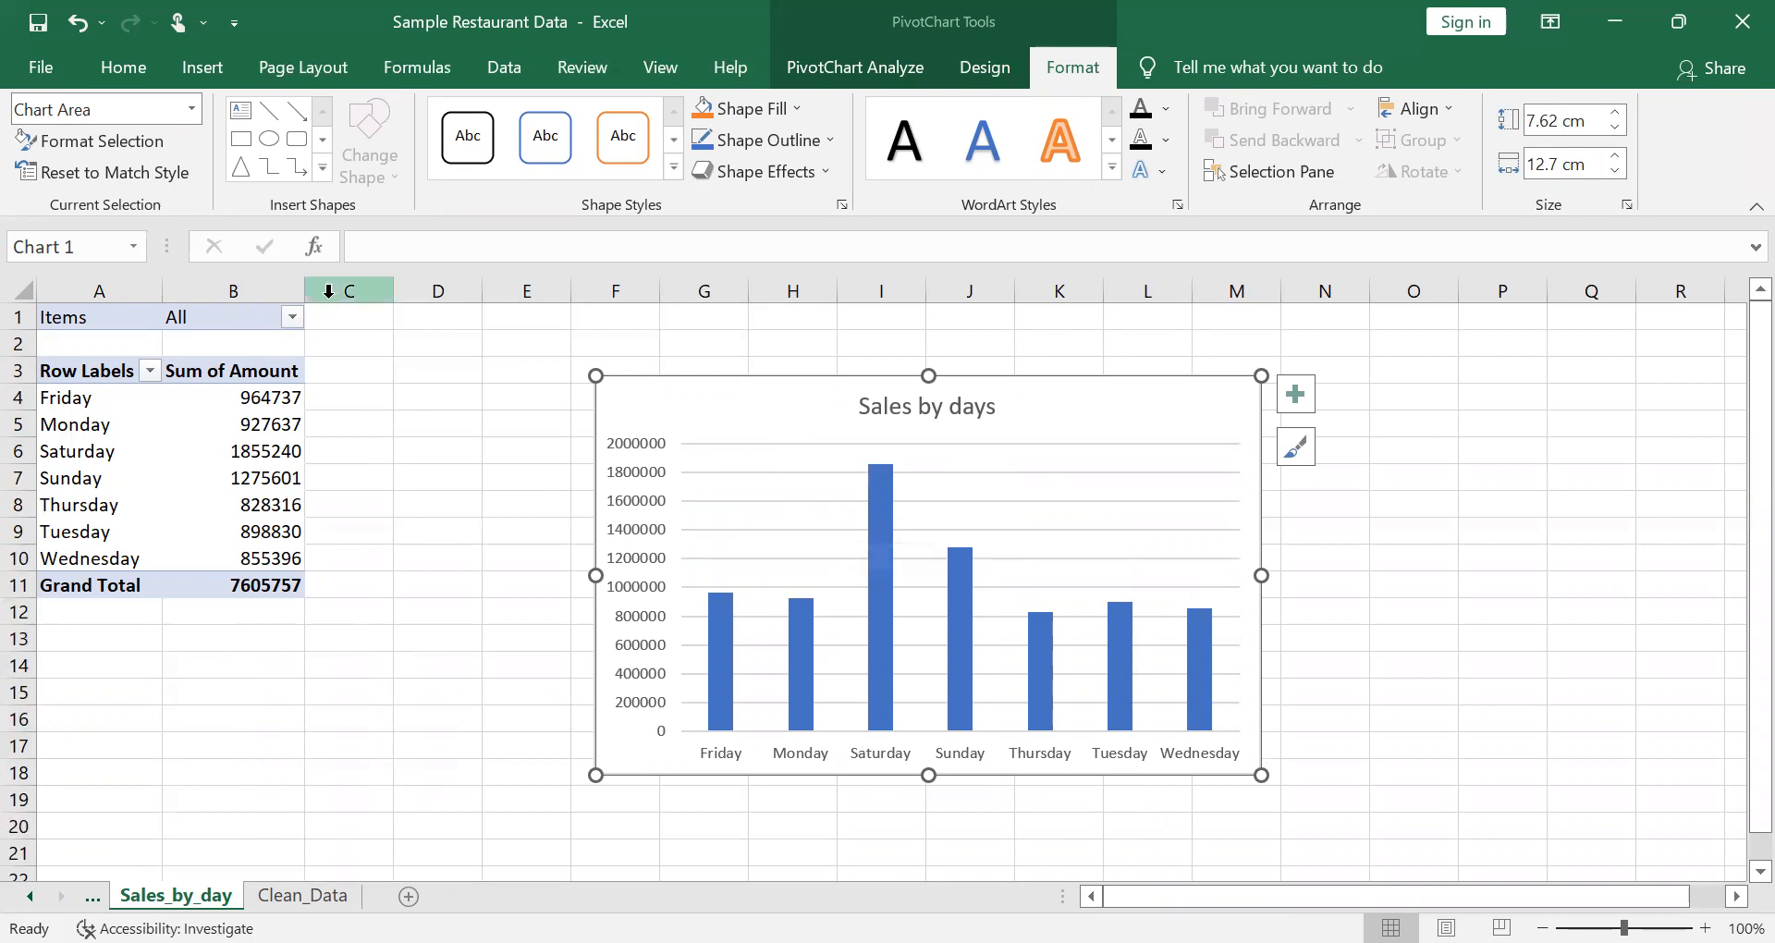
Search the Items report filter for "baristo" and filter the PivotTable to BARISTO 2
click(292, 317)
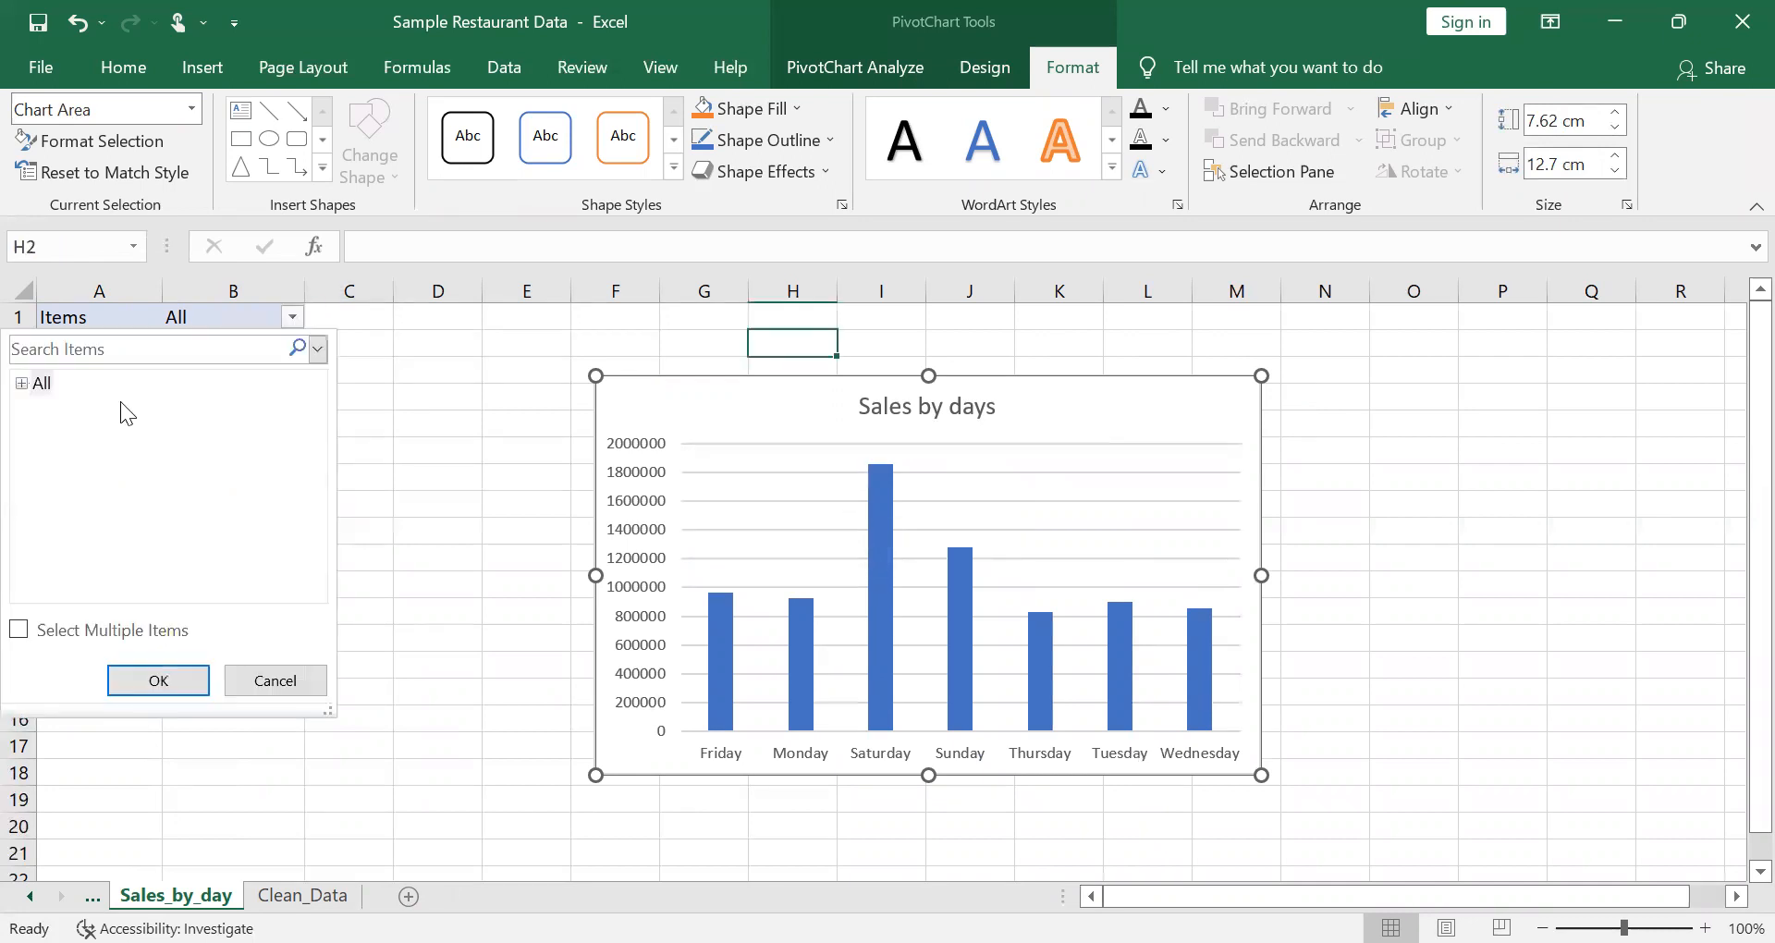
double_click(41, 384)
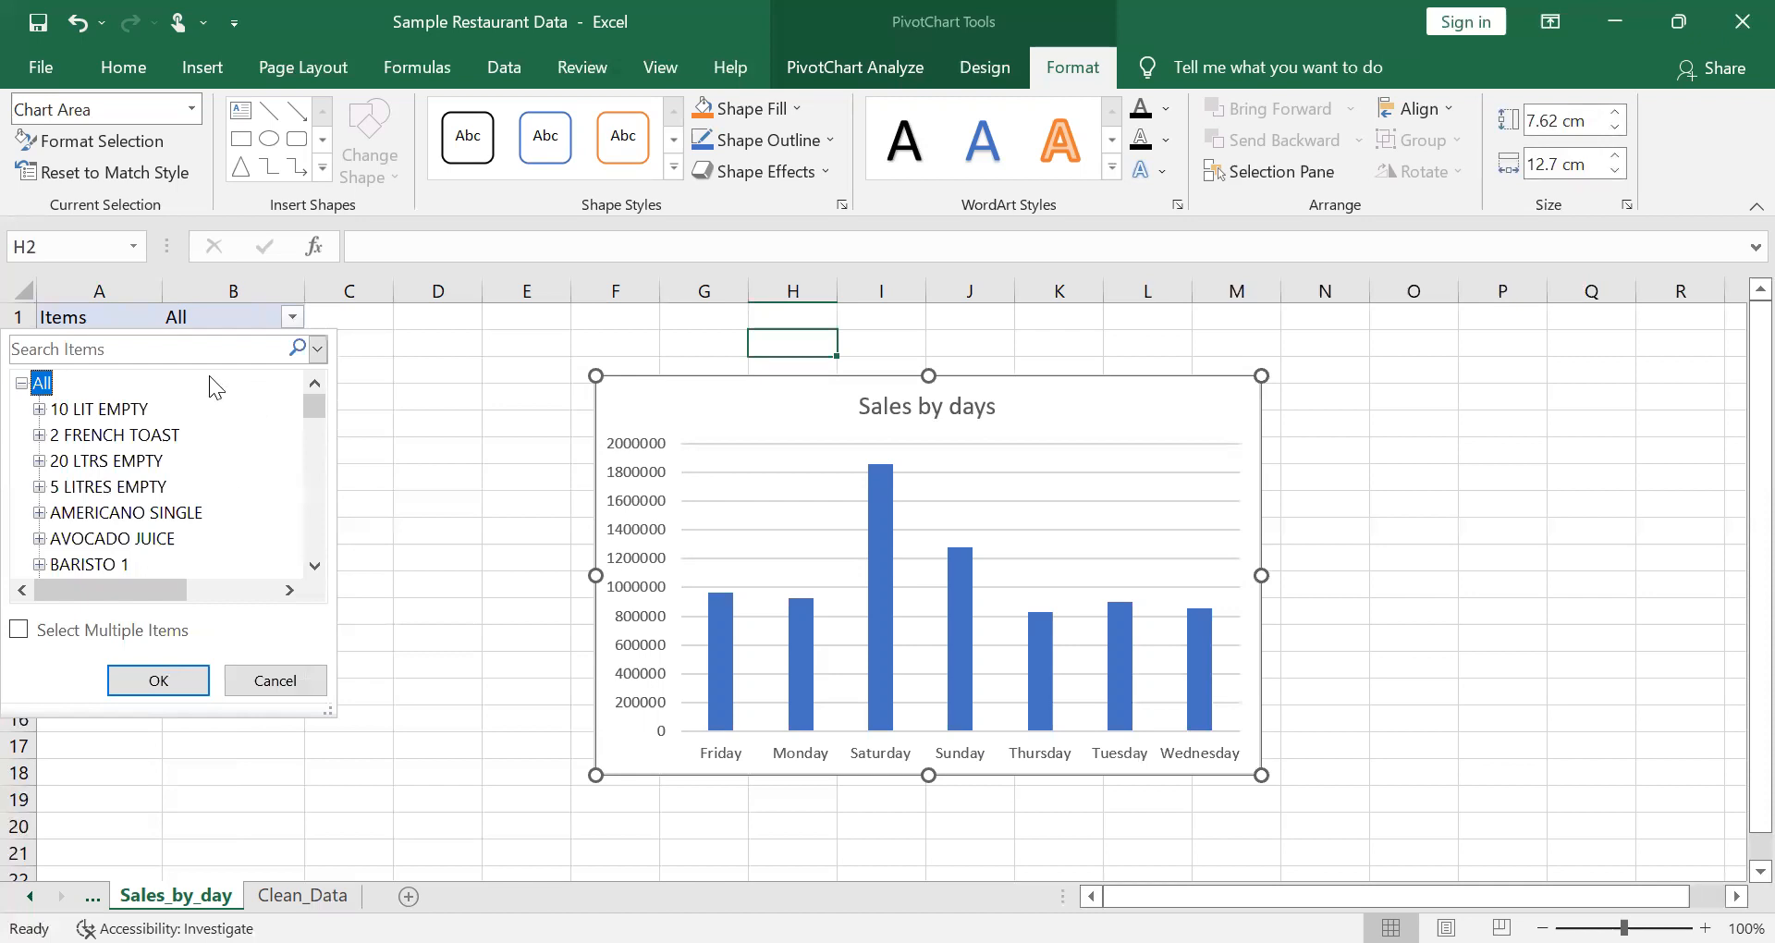
click(175, 350)
text(c)
key(BackSpace)
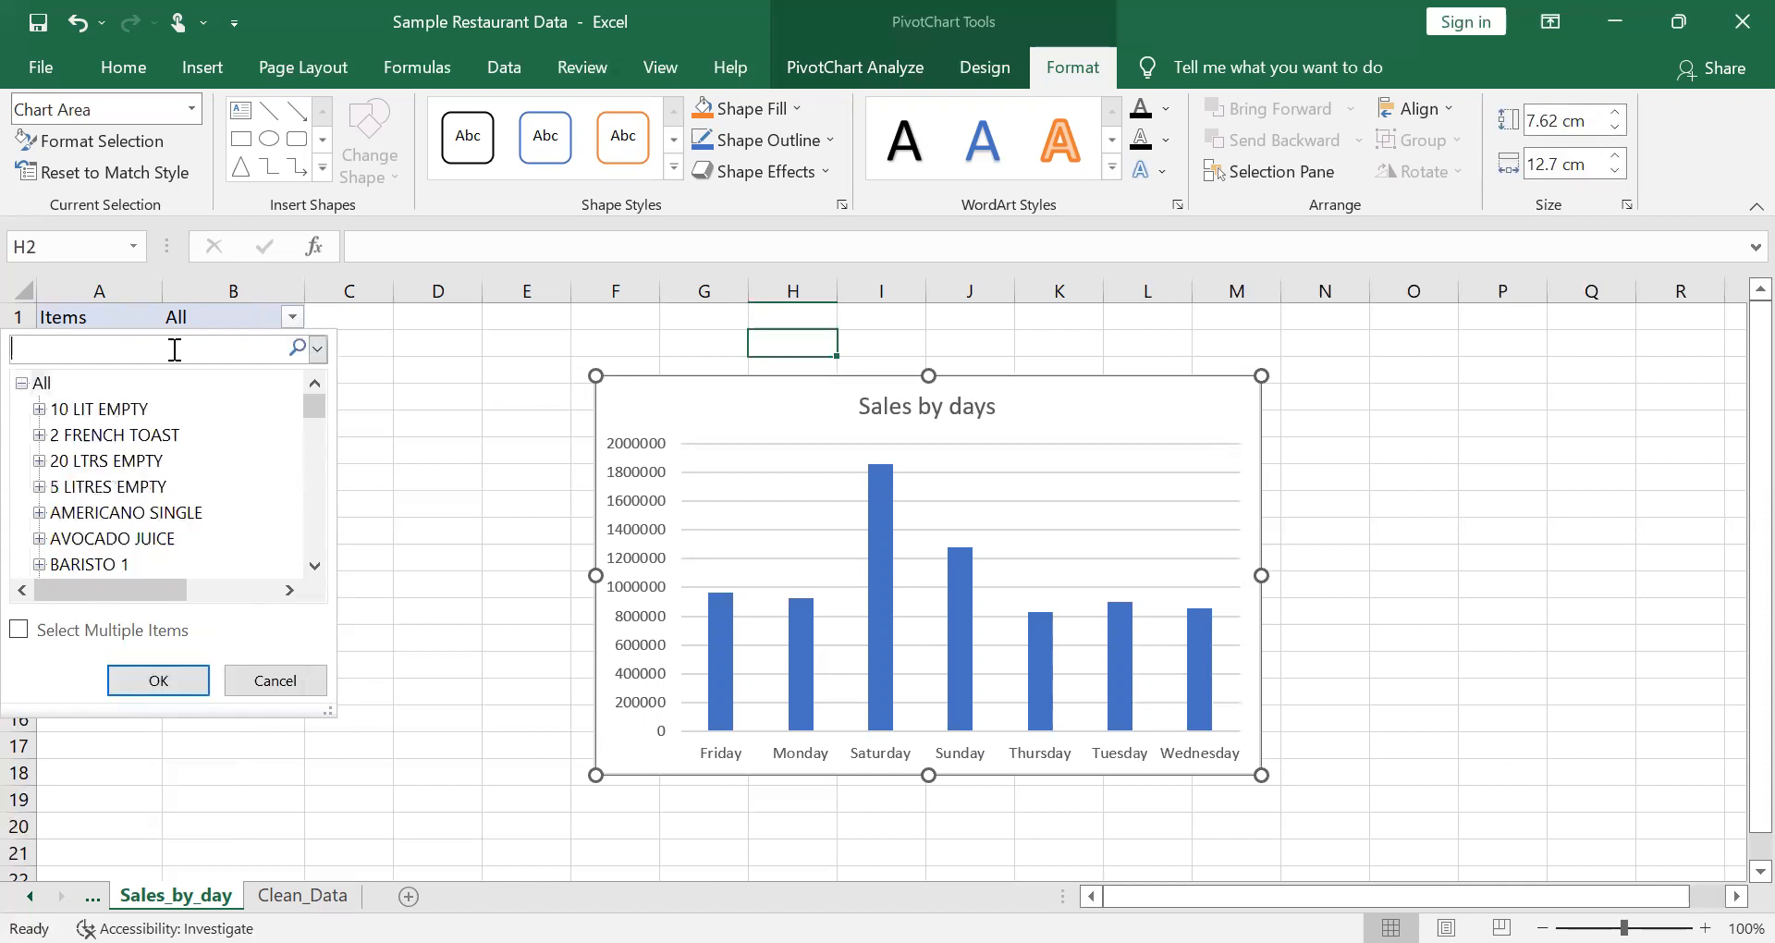
text(baristo)
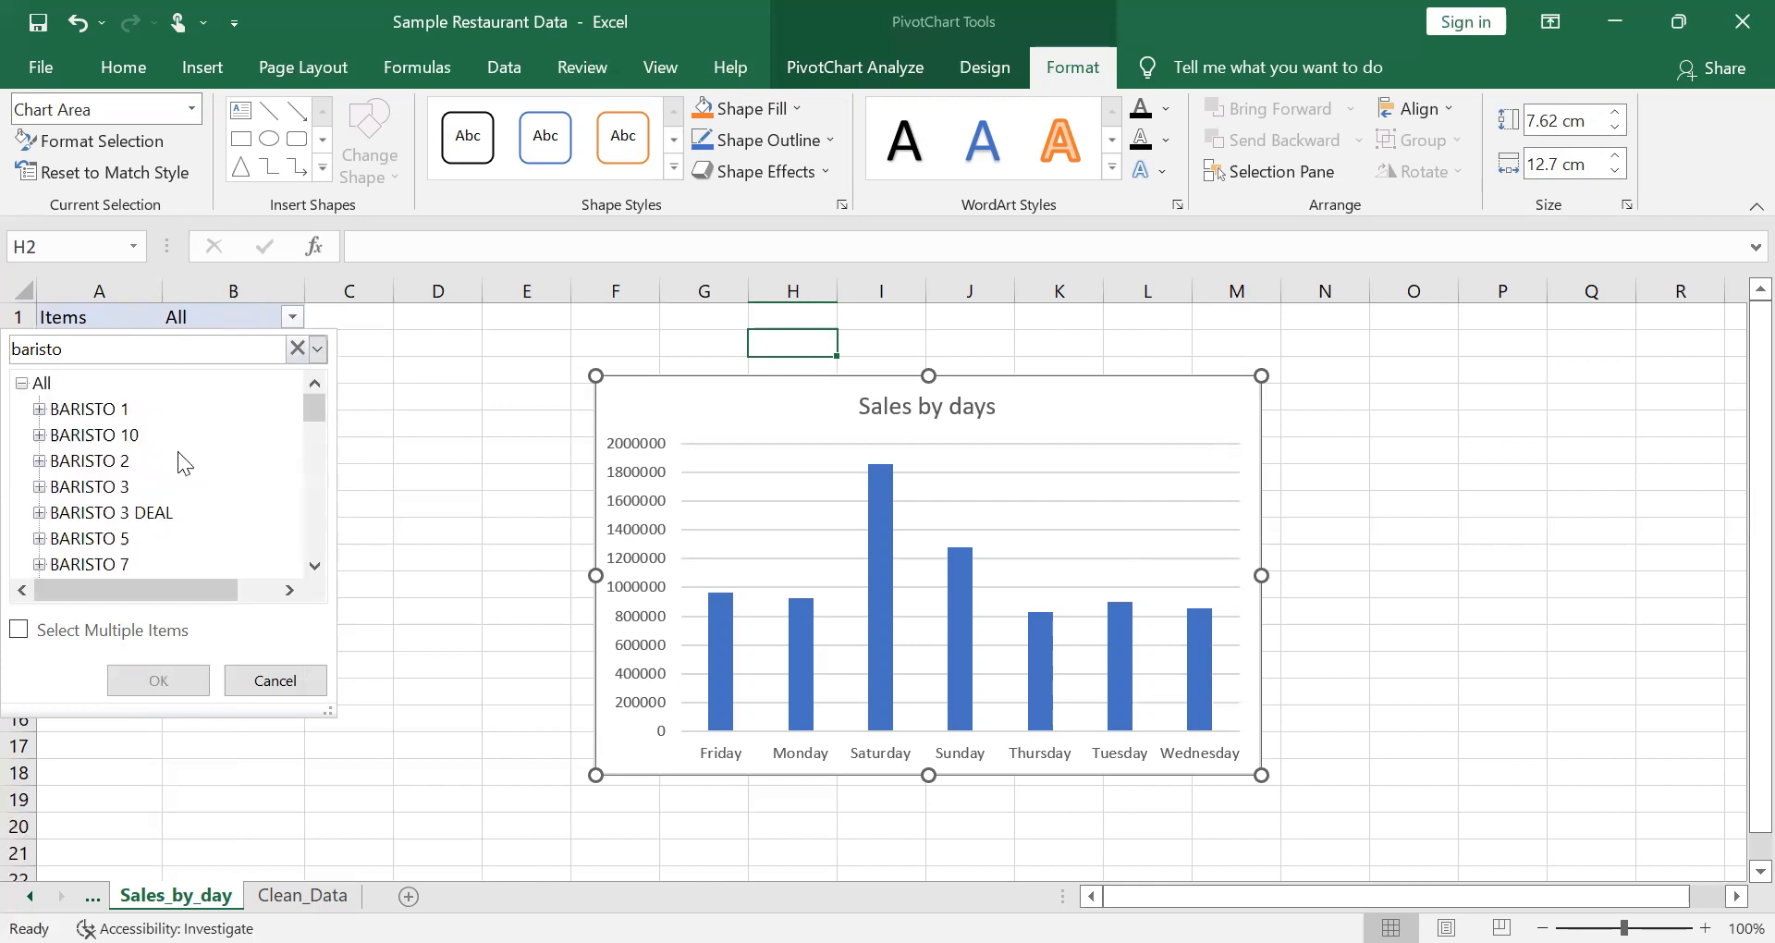
click(120, 460)
click(170, 684)
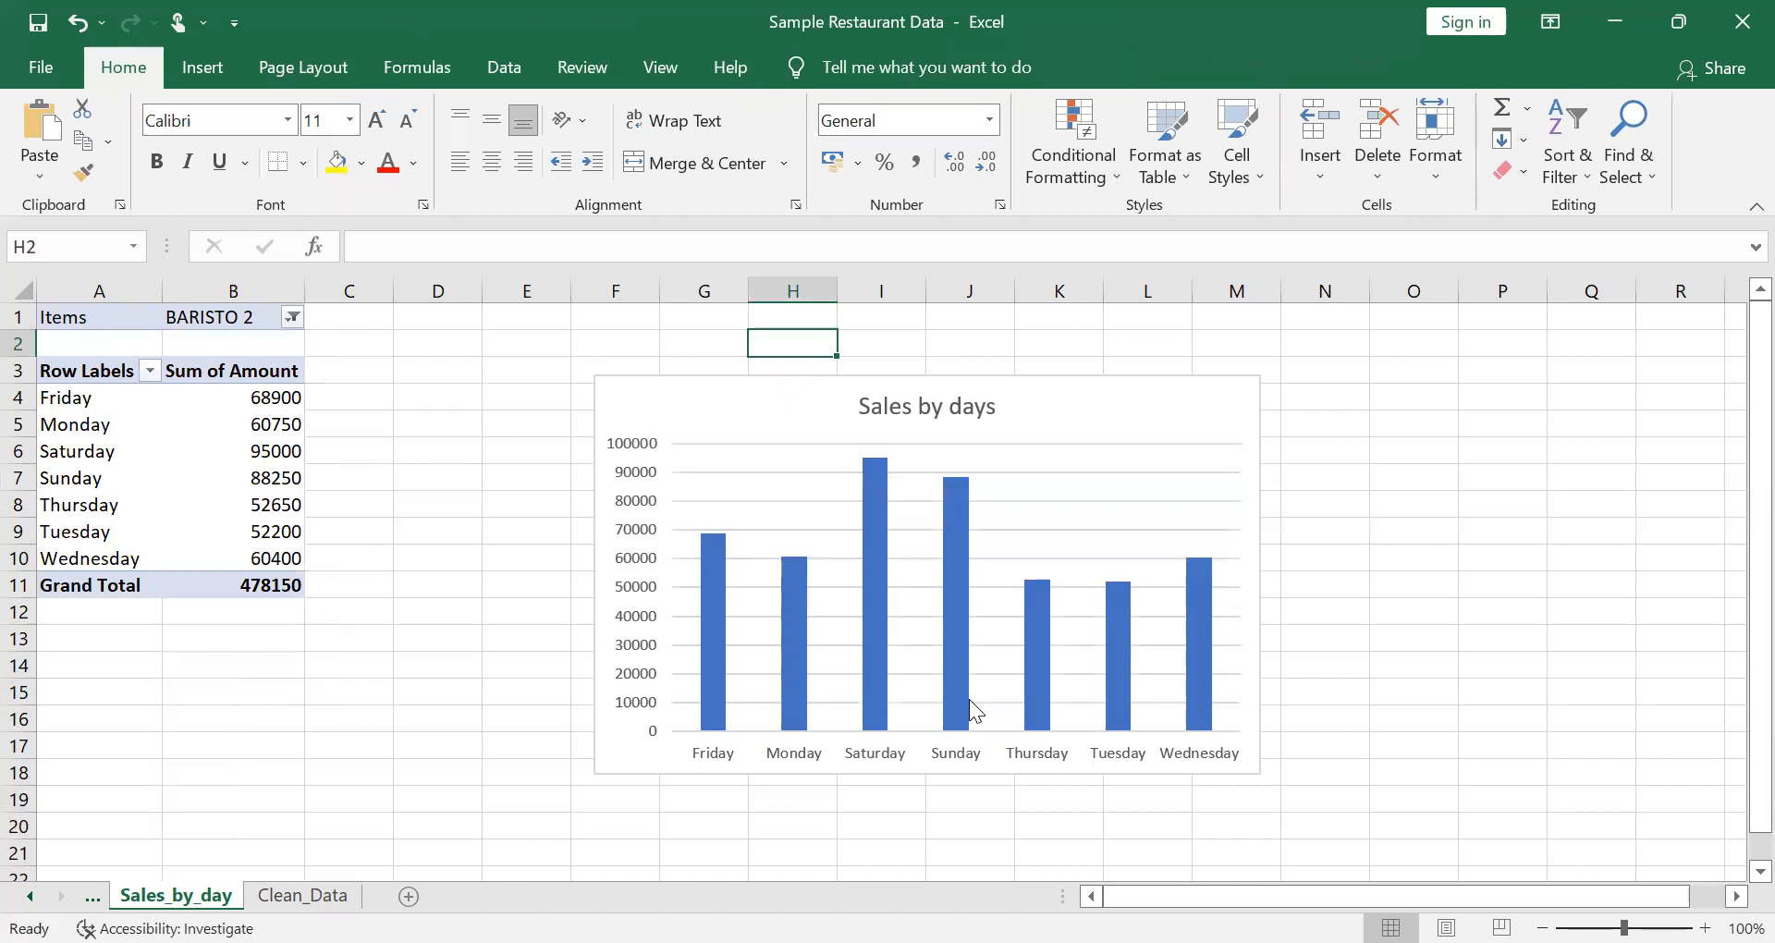
Search the Items report filter for "coffee", filter to HOUSE COFFEE DOUBLE, and examine the chart's daily sales
click(286, 318)
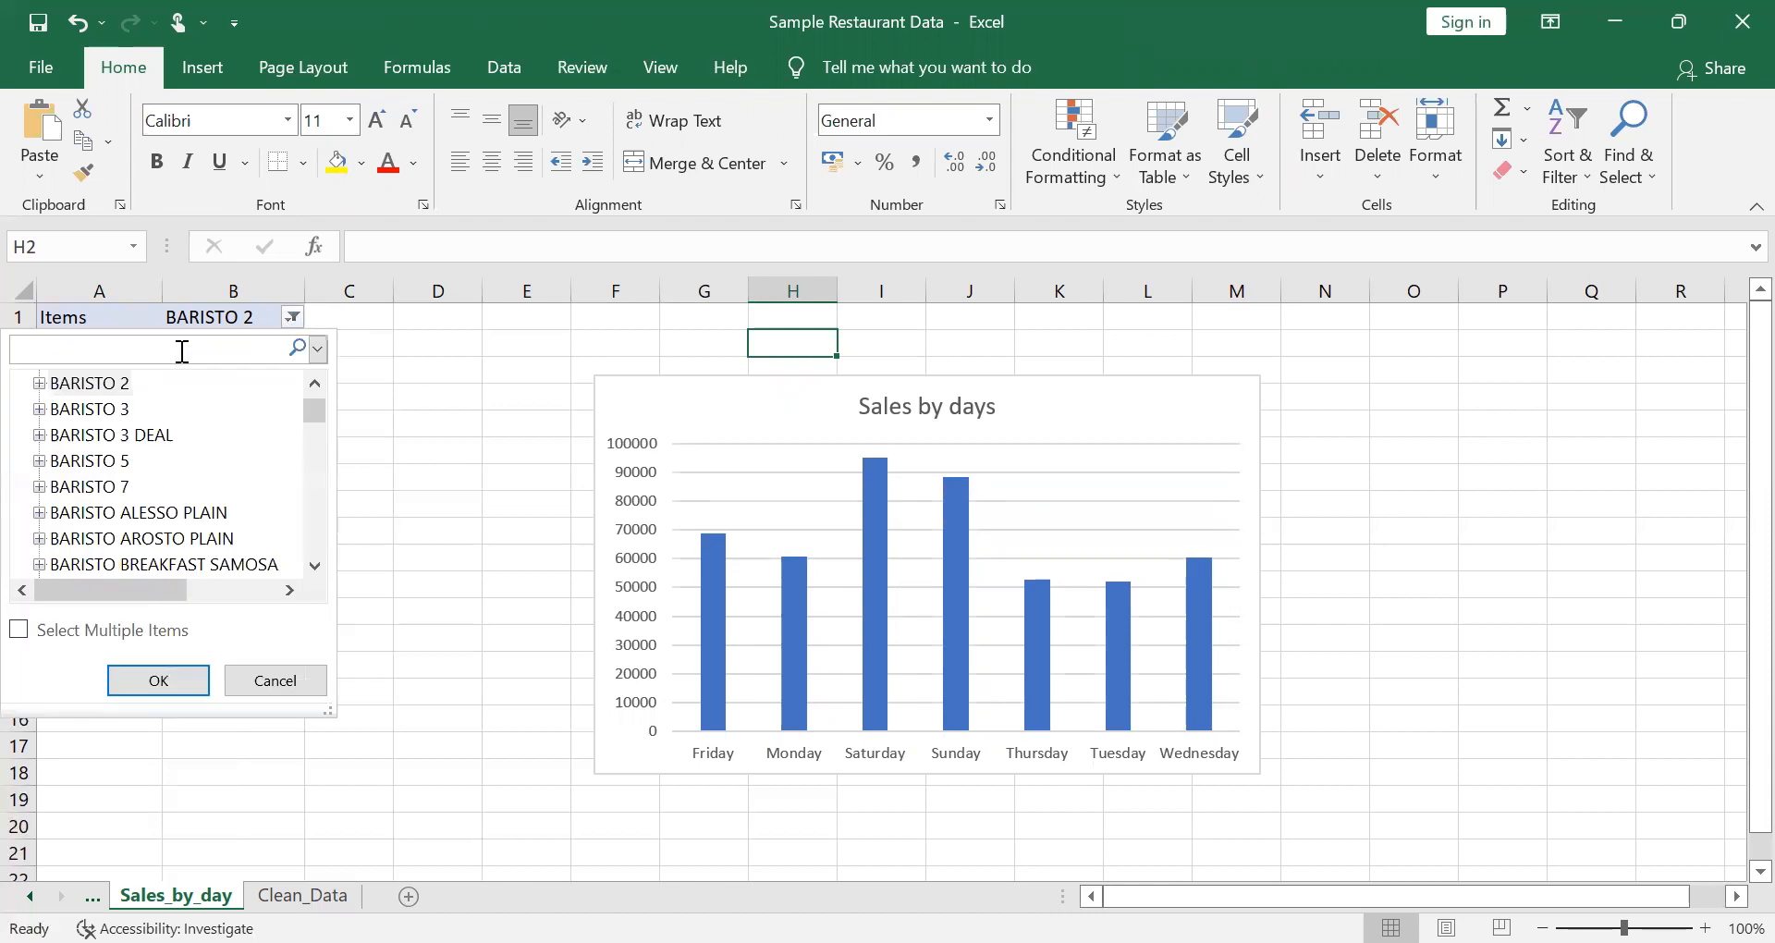
text(coffee)
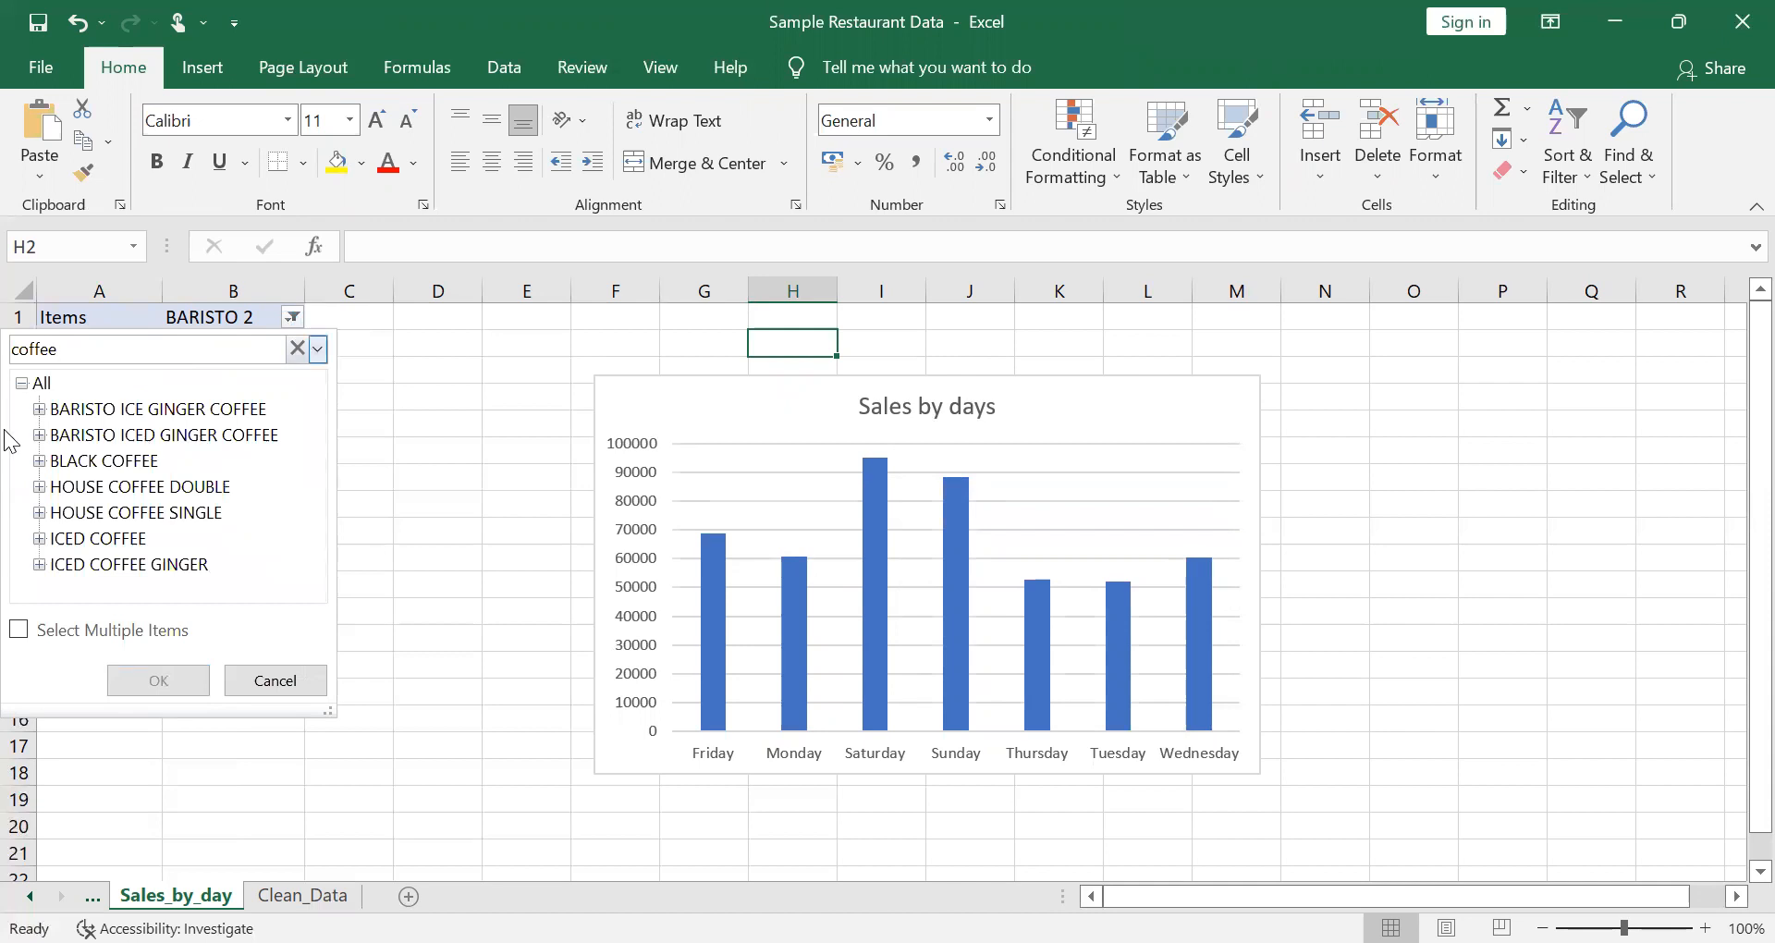
click(86, 488)
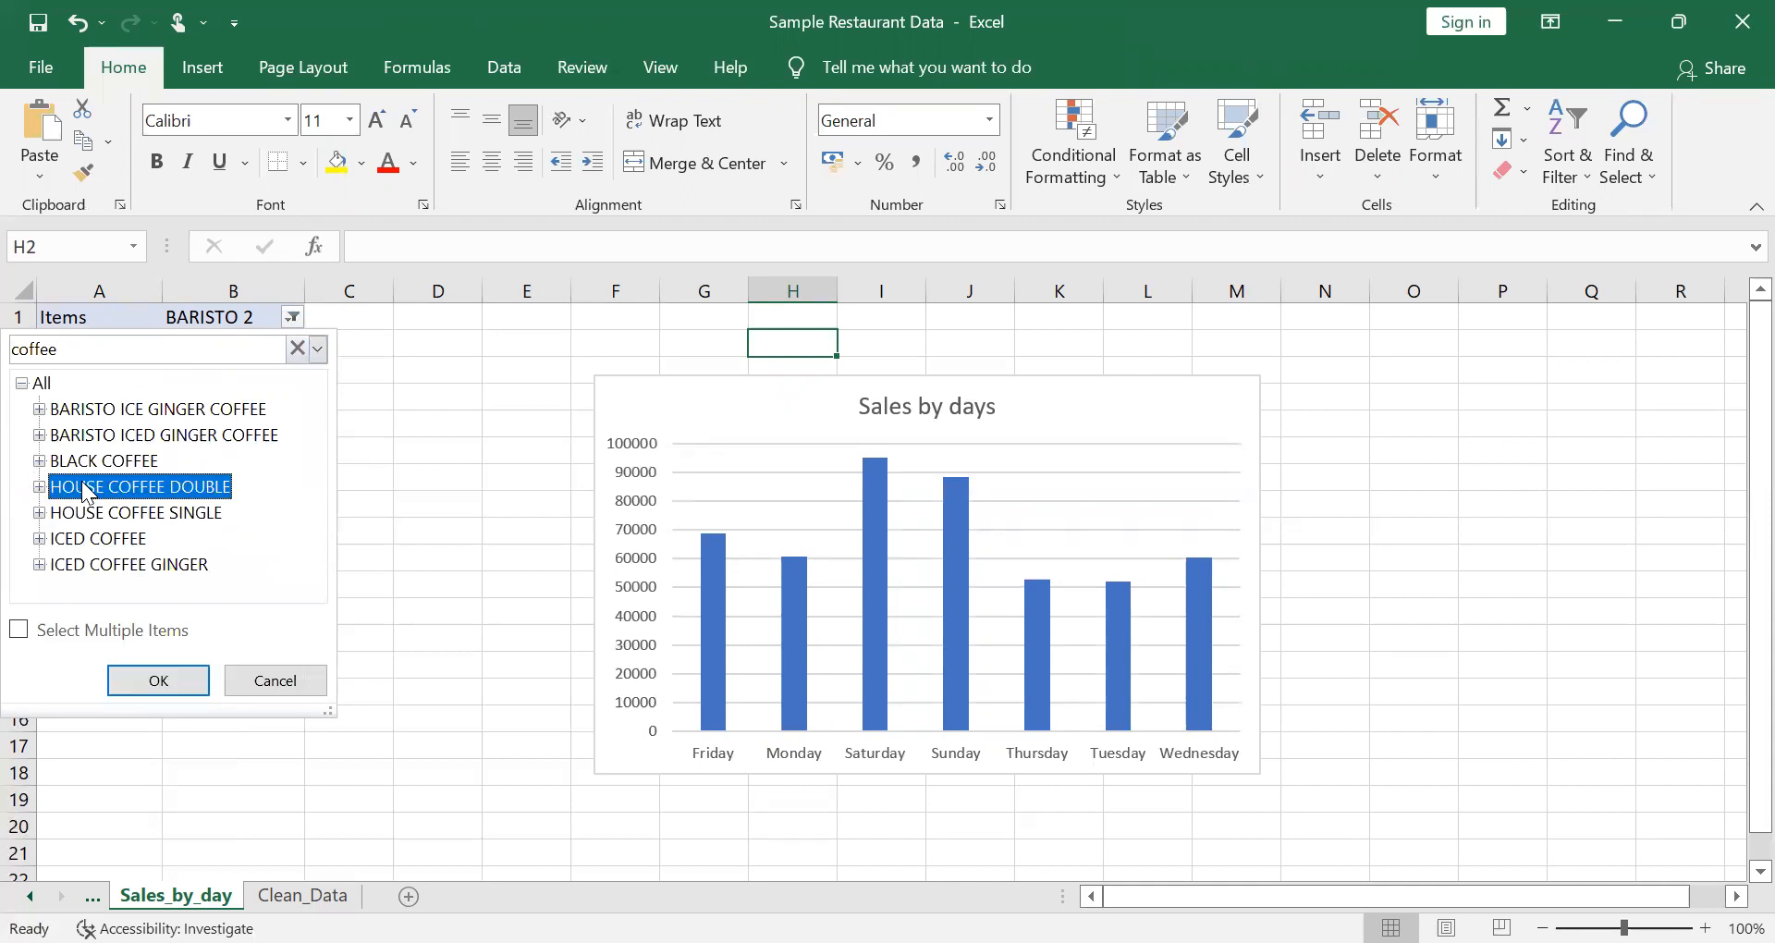
click(150, 682)
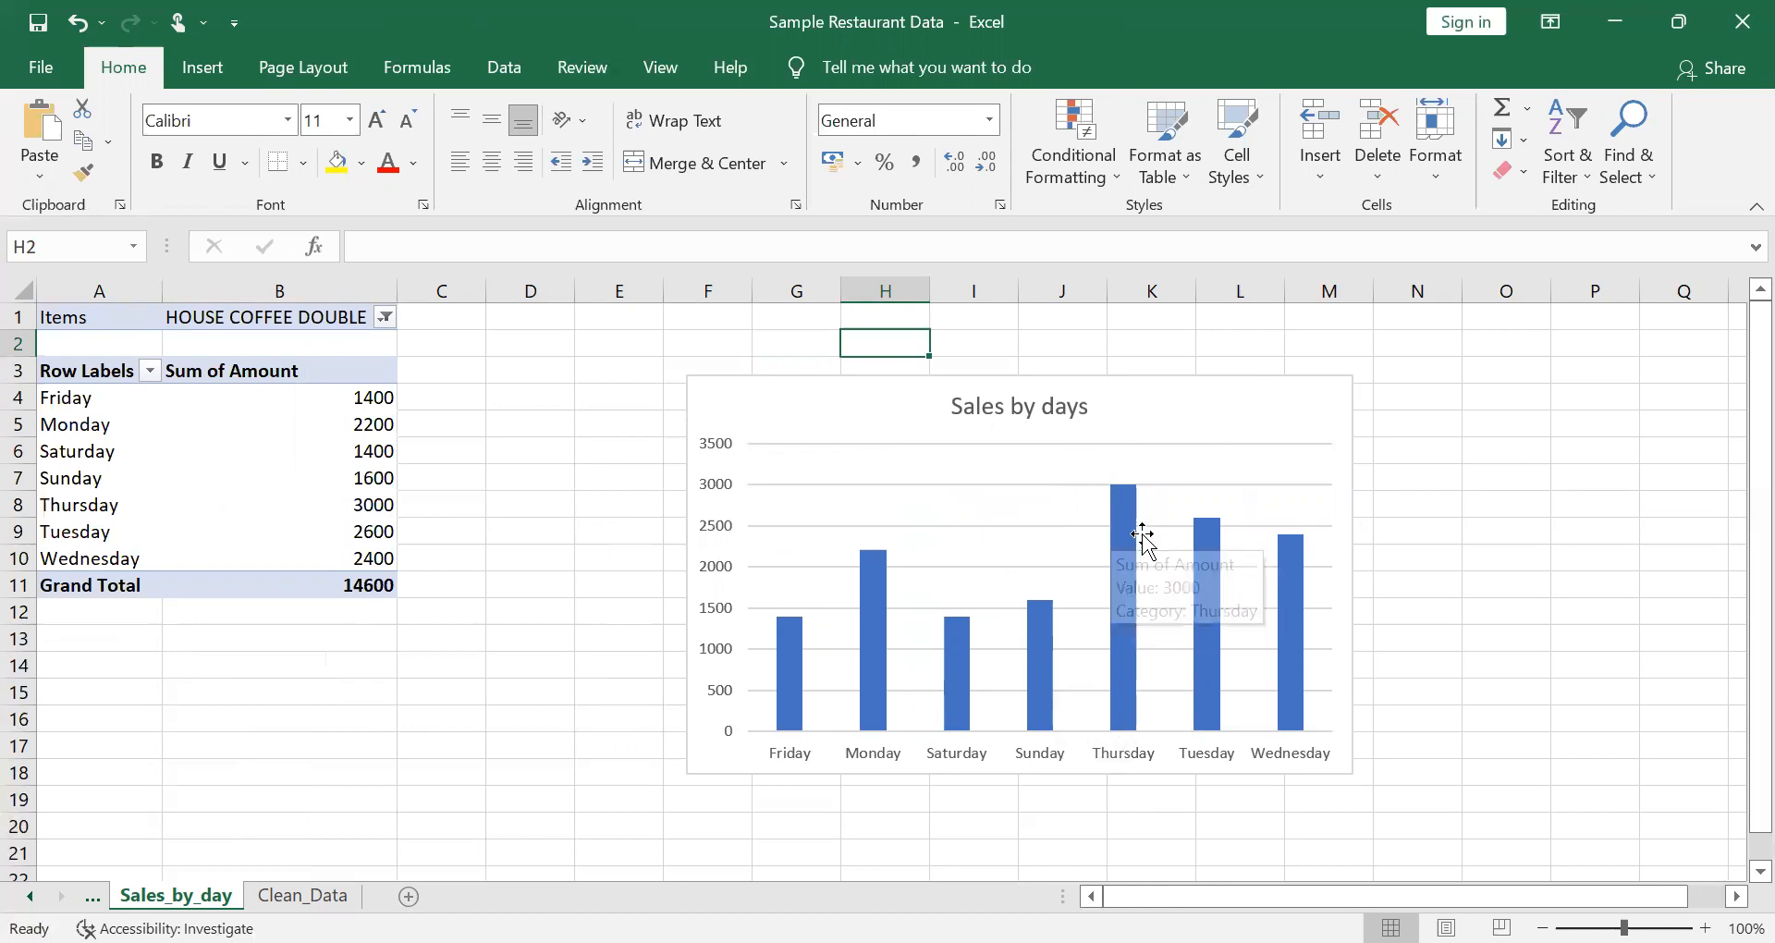
mouse_move(1131, 538)
Reset the Items report filter to All
click(389, 316)
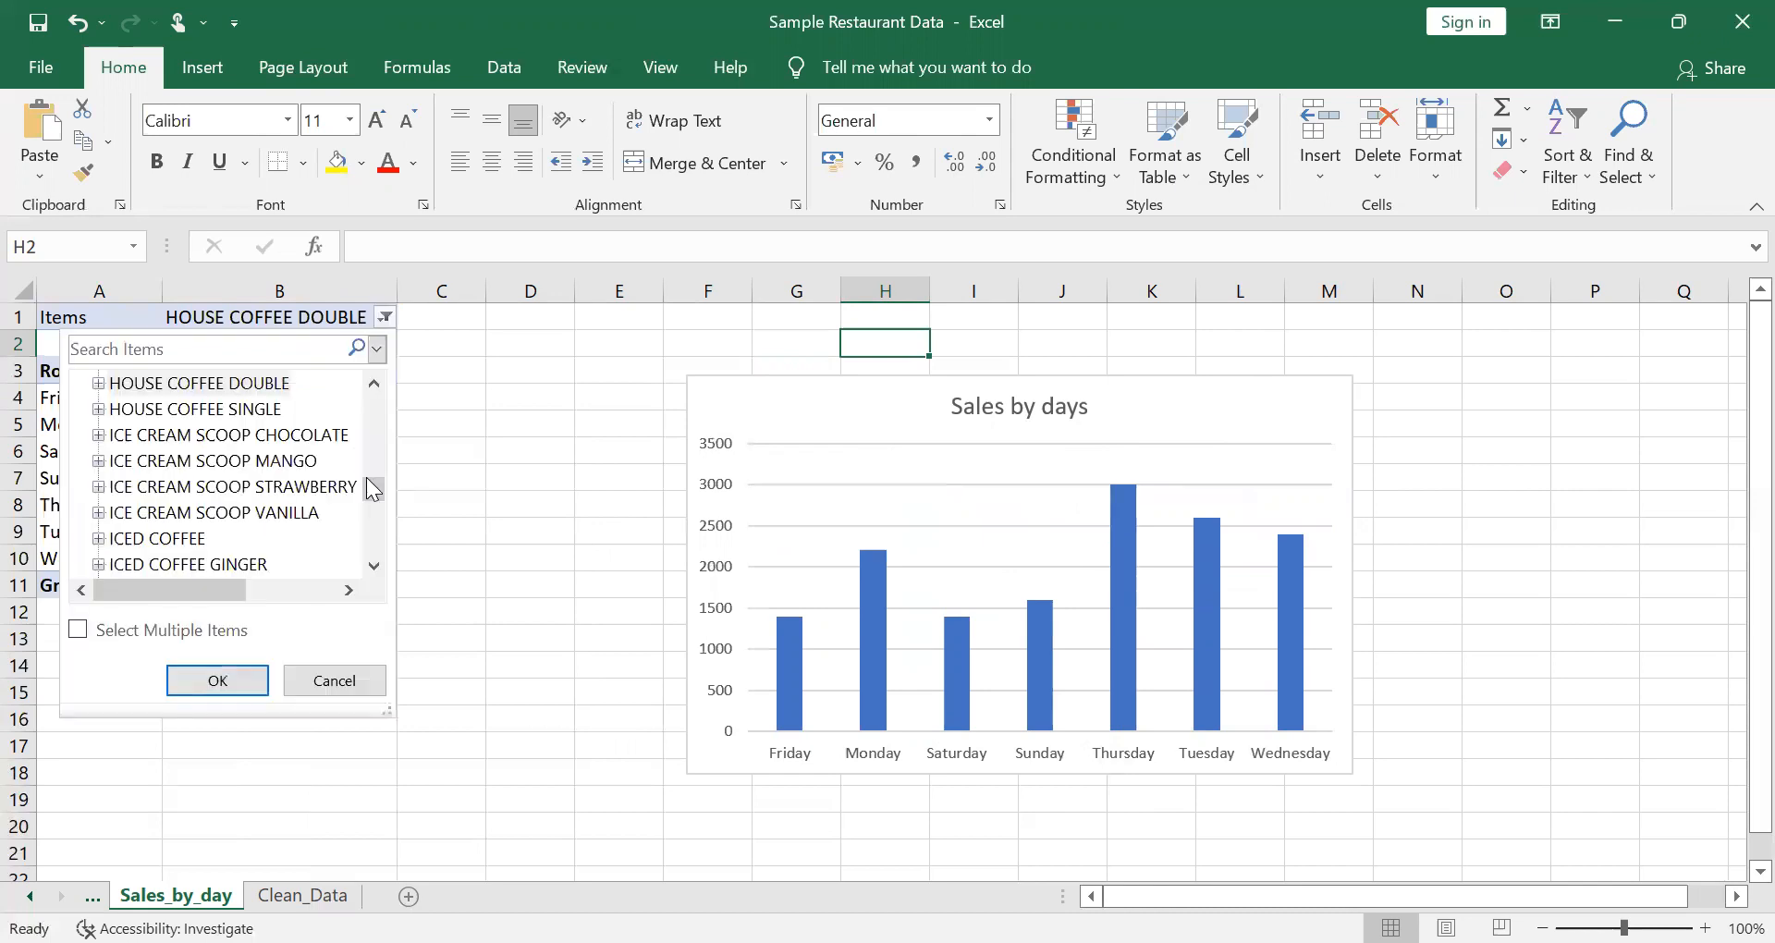
drag(380, 495, 375, 407)
click(100, 383)
click(180, 681)
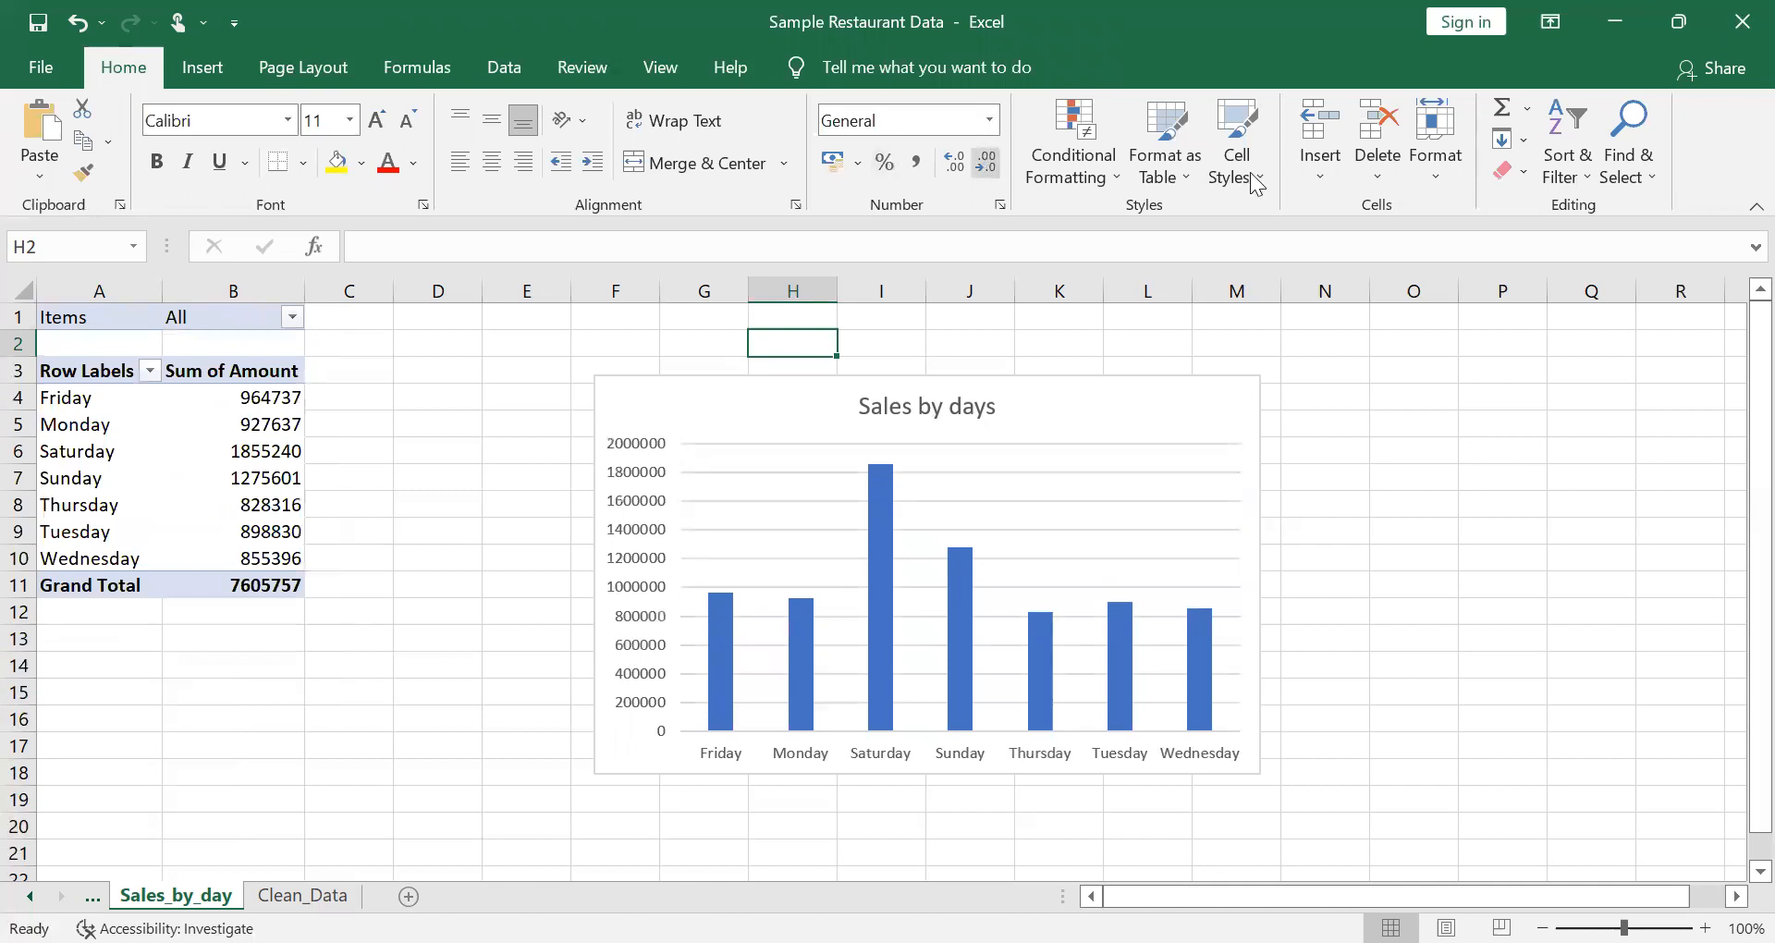
Insert a slicer for the Items field of Table2_2 and place it at the chart's right edge
click(798, 422)
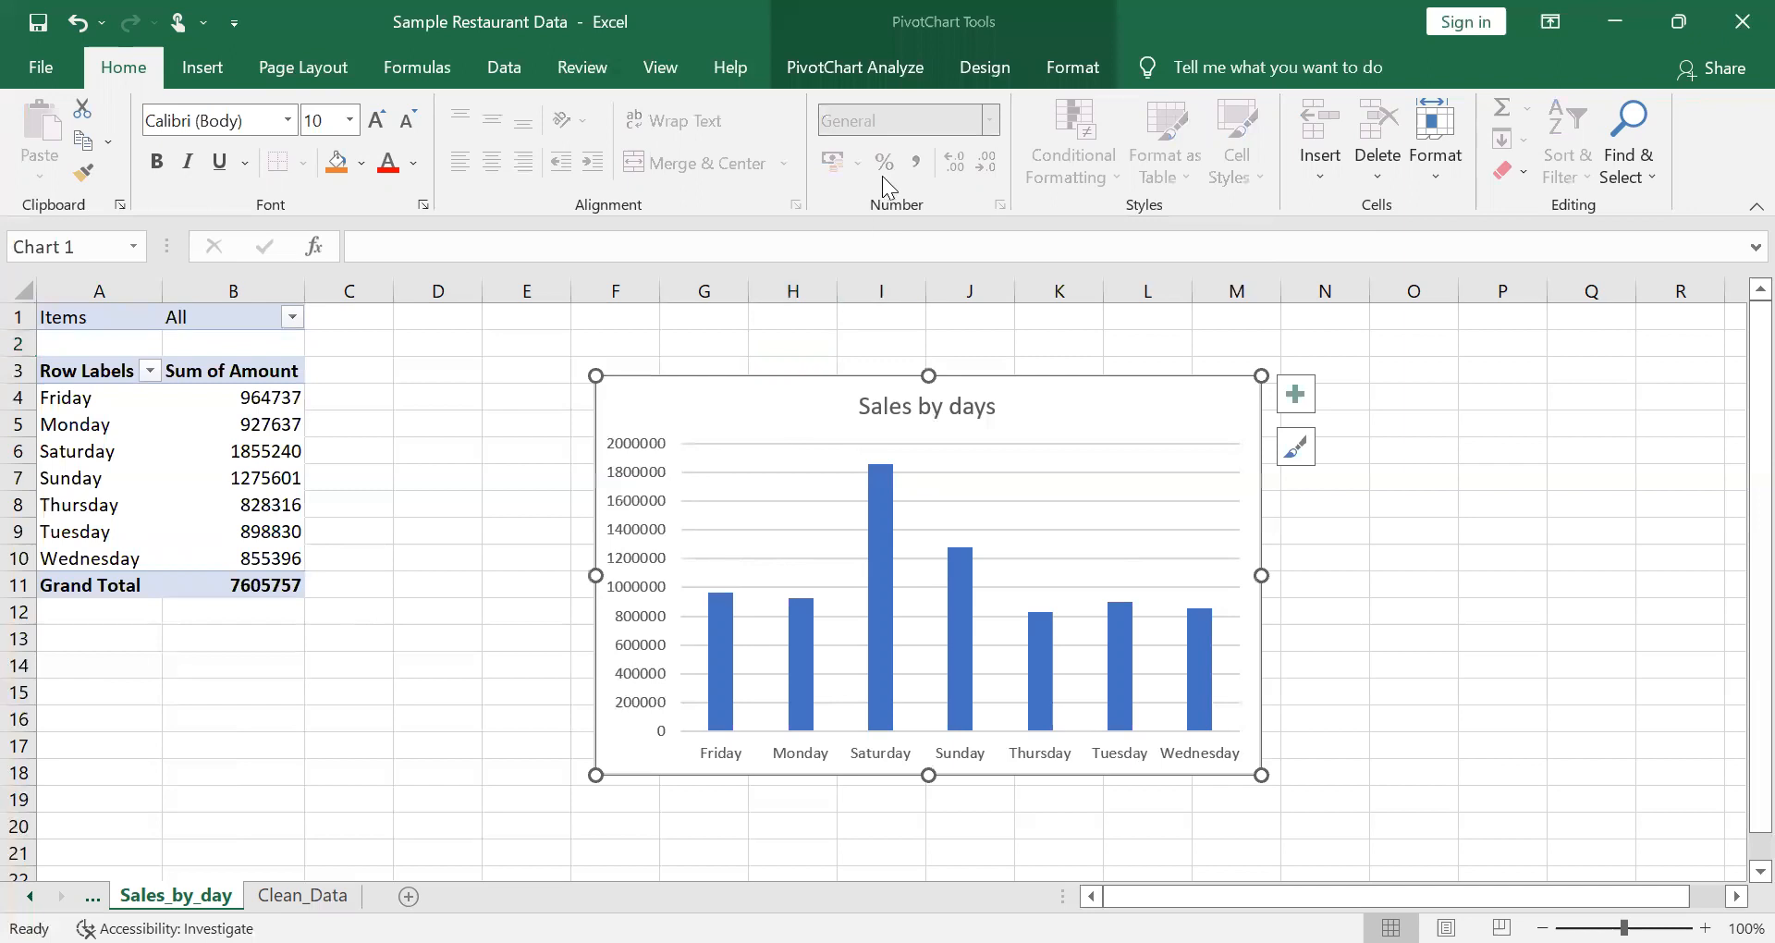
click(910, 70)
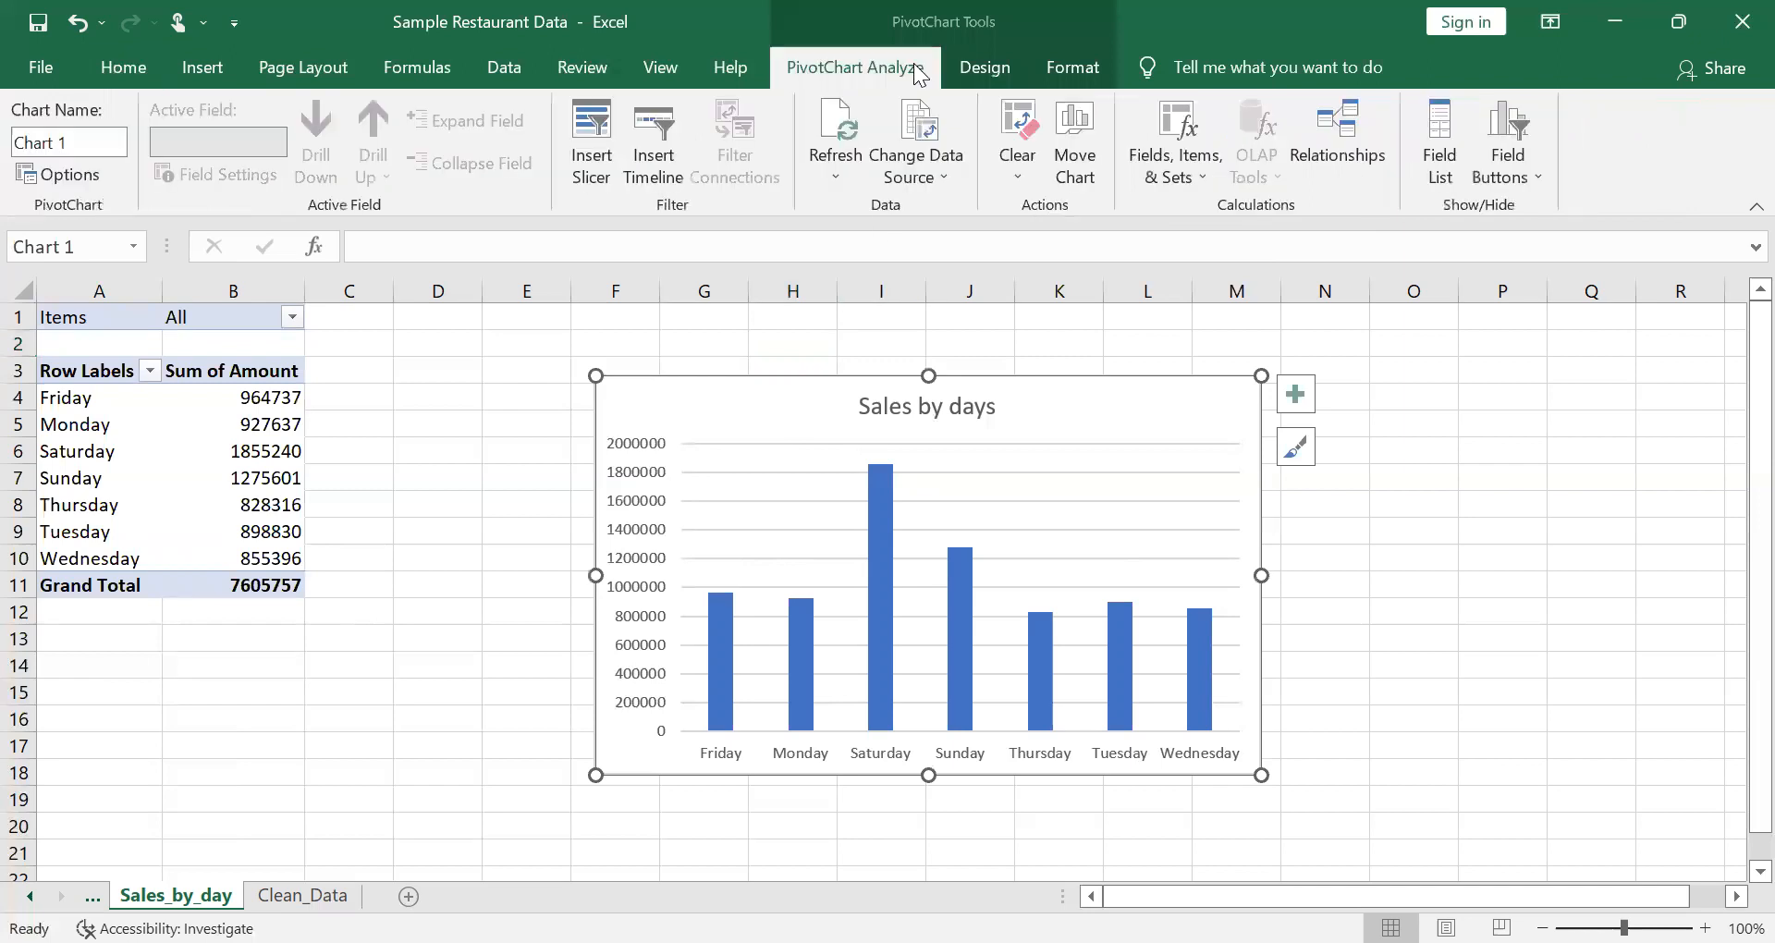
click(598, 118)
click(563, 511)
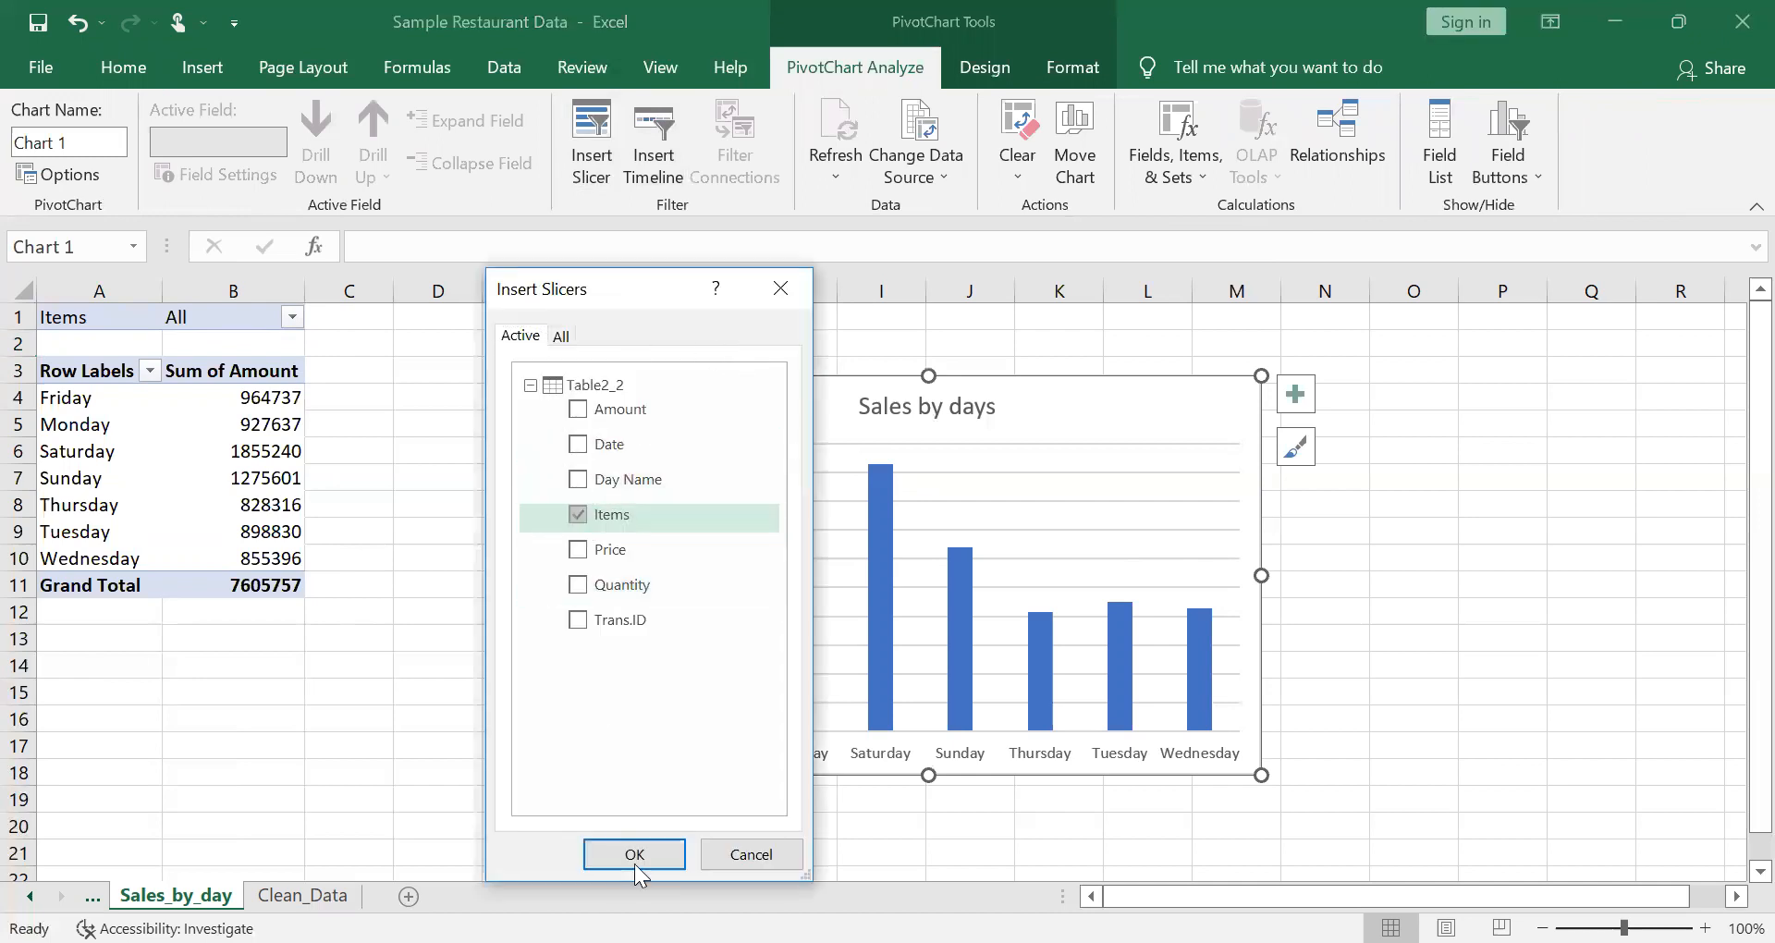
click(629, 851)
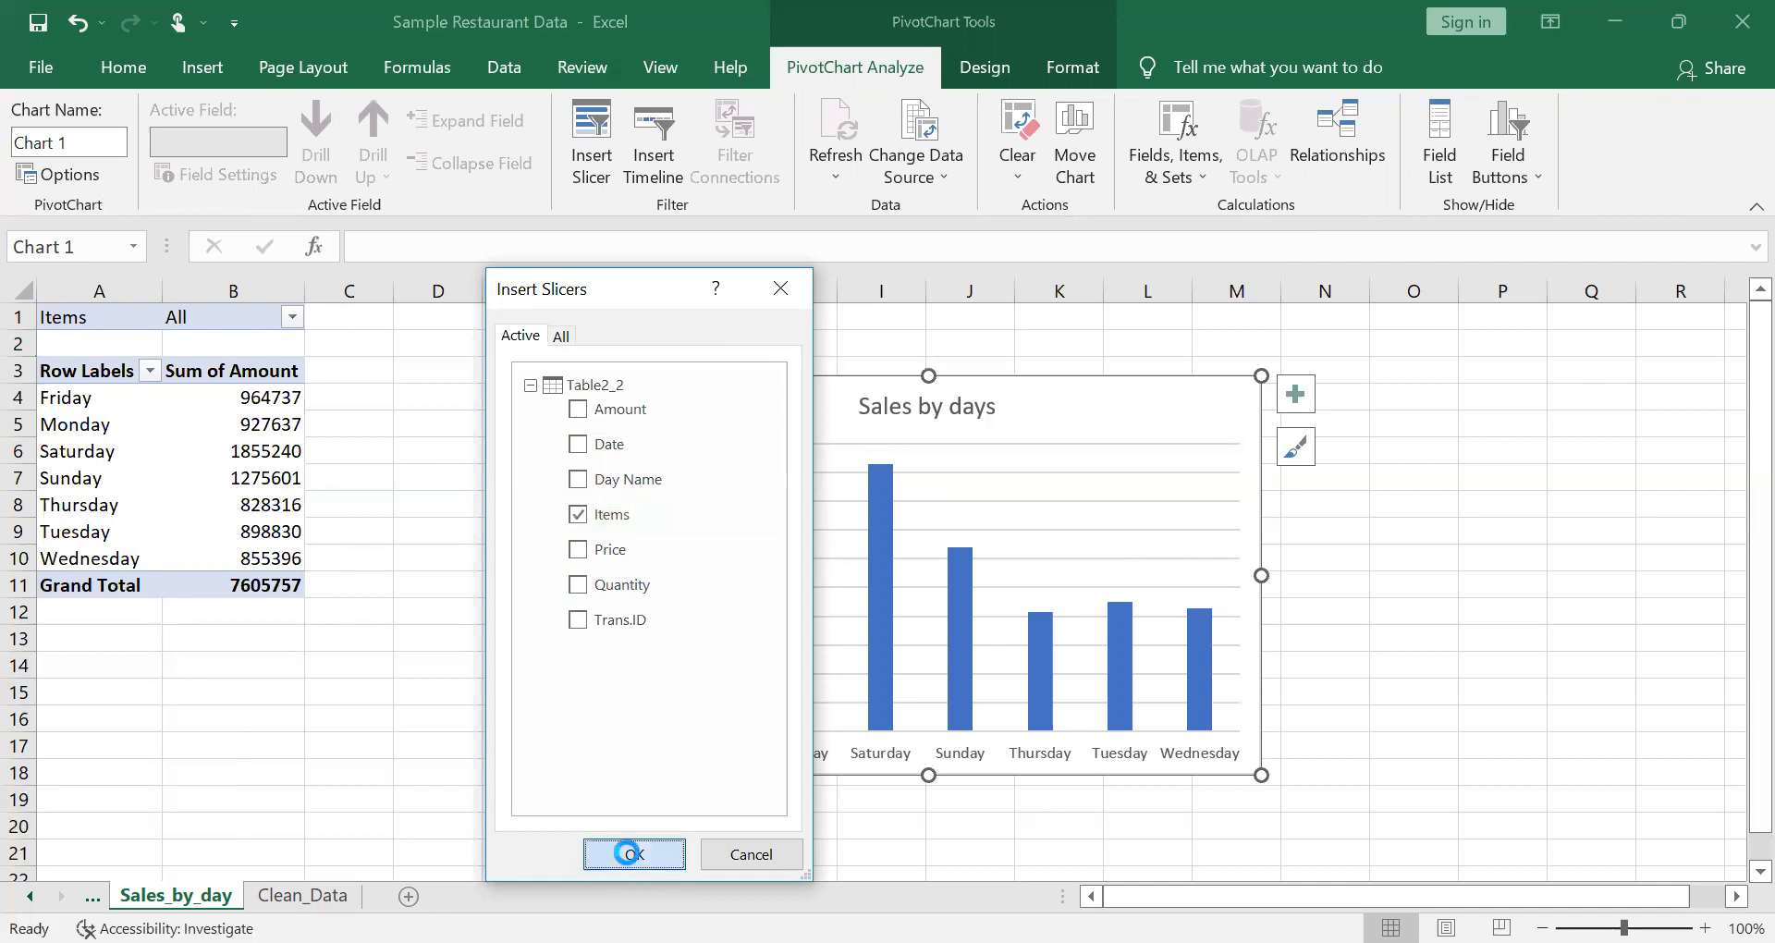
drag(911, 418, 1365, 407)
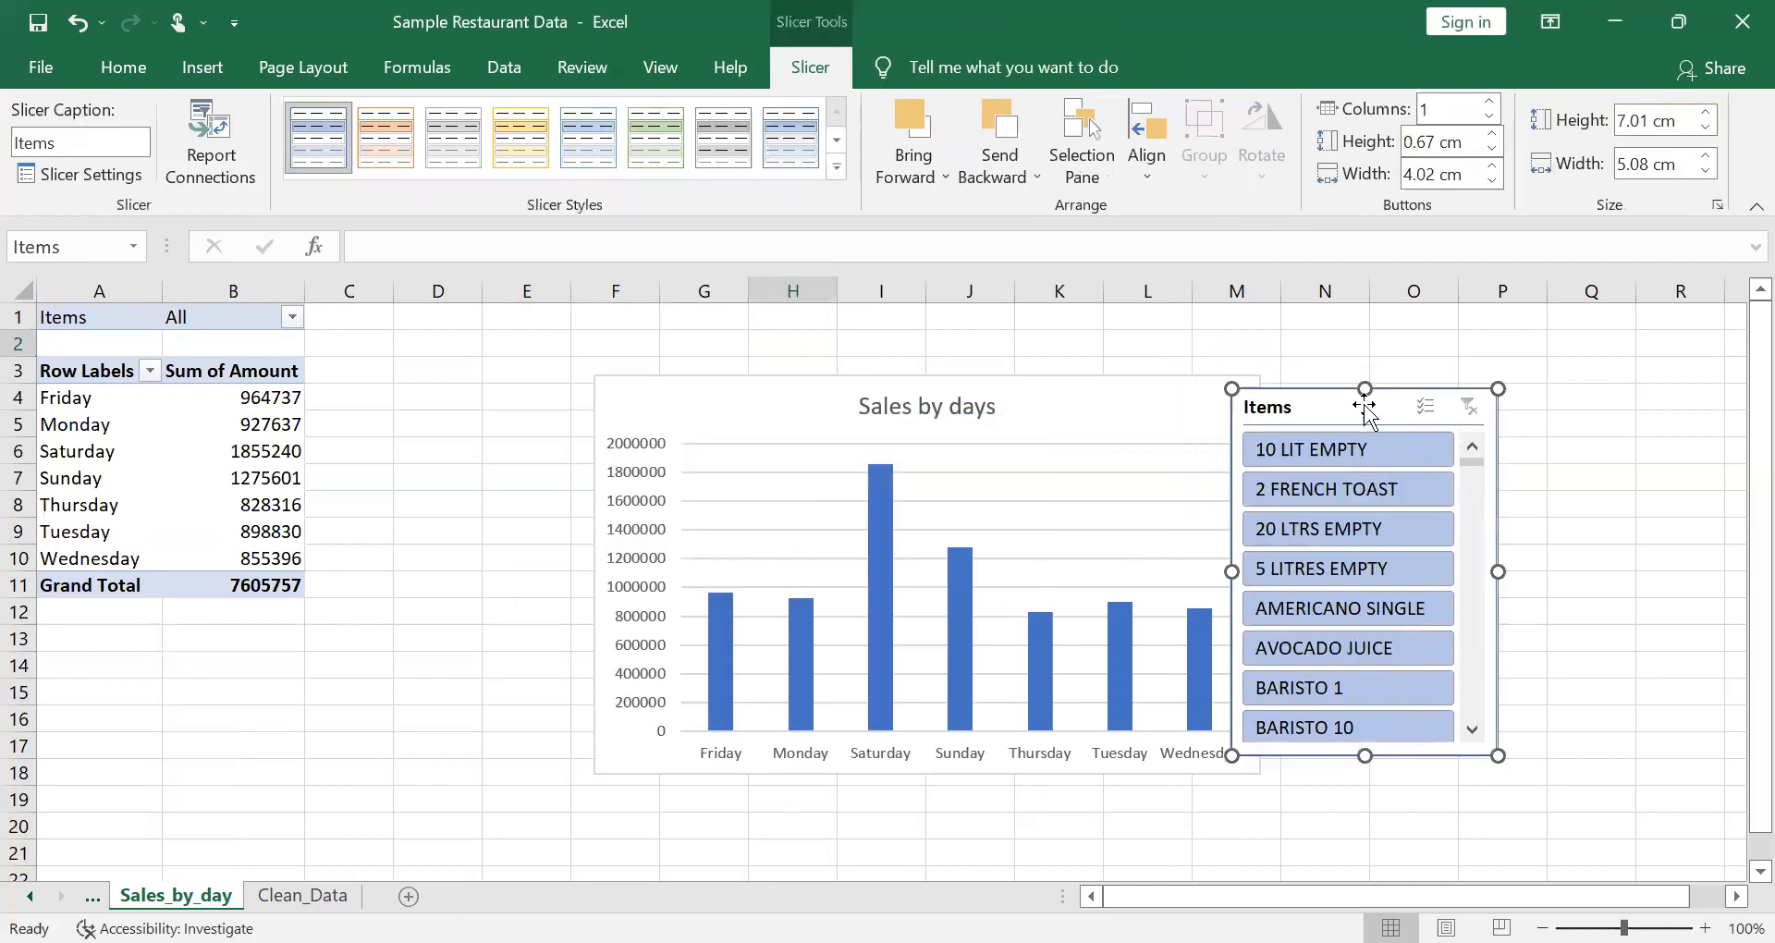
Use the Items slicer to filter by AMERICANO SINGLE, BARISTO 3 DEAL, BARISTO 7 and BARISTO BREAKFAST SAUSAGE in turn, examining the chart
click(1358, 607)
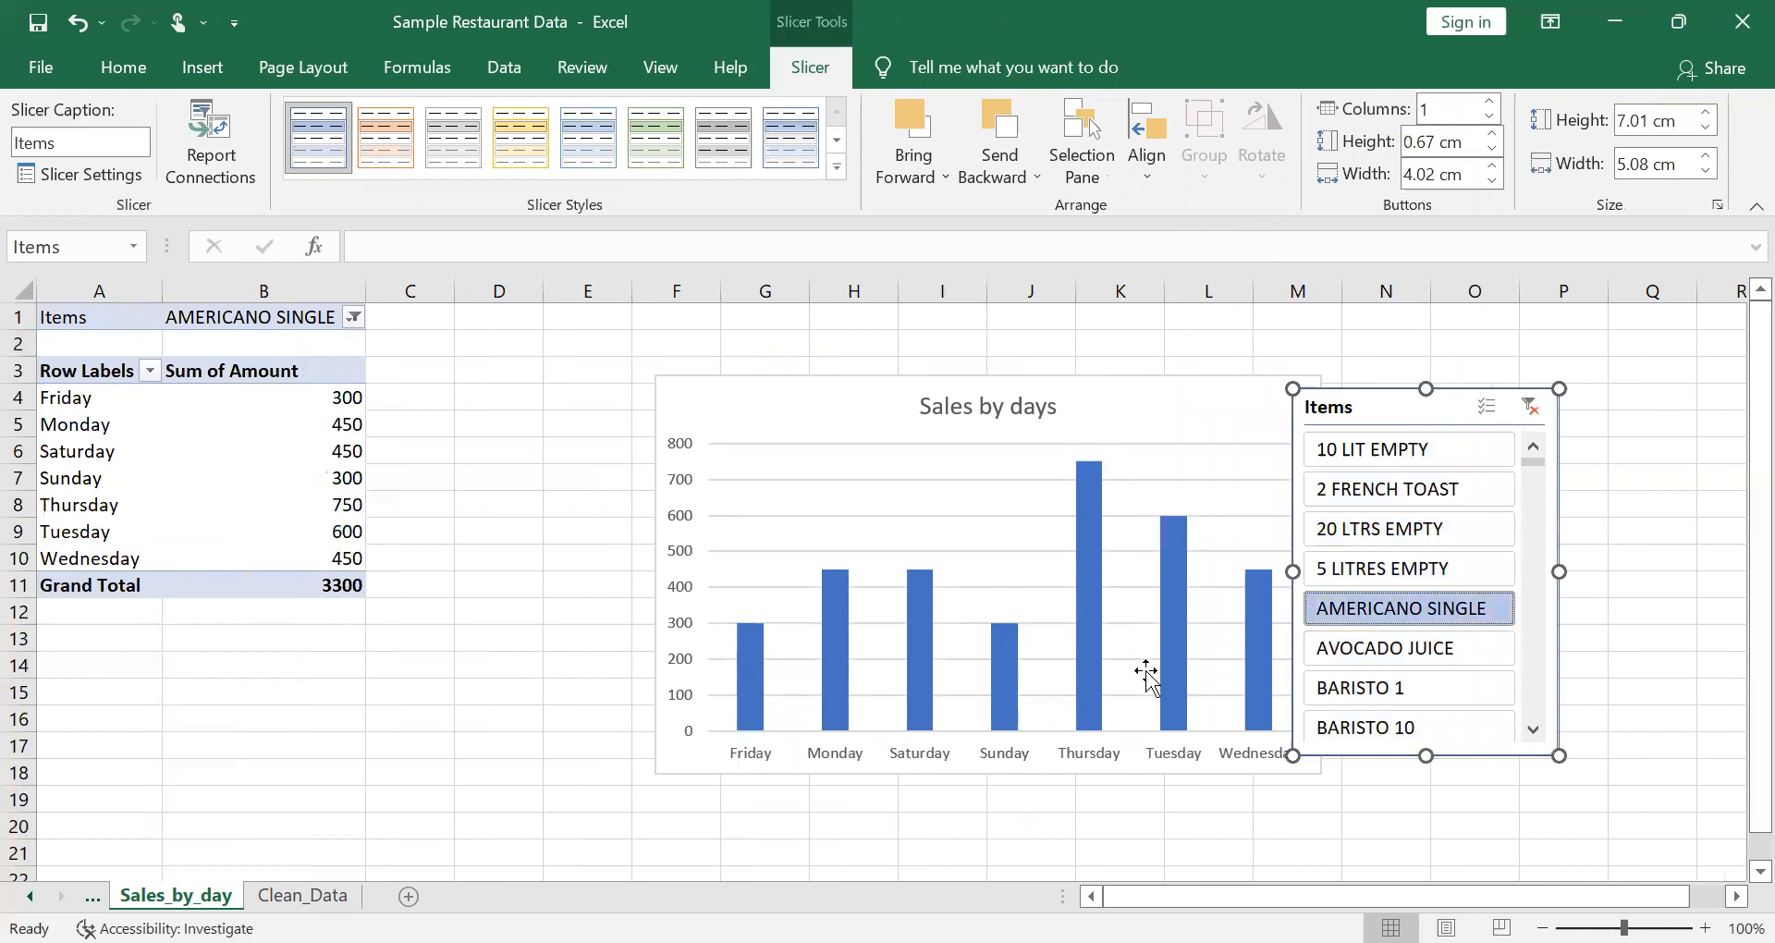
scroll(1525, 734, down, 5)
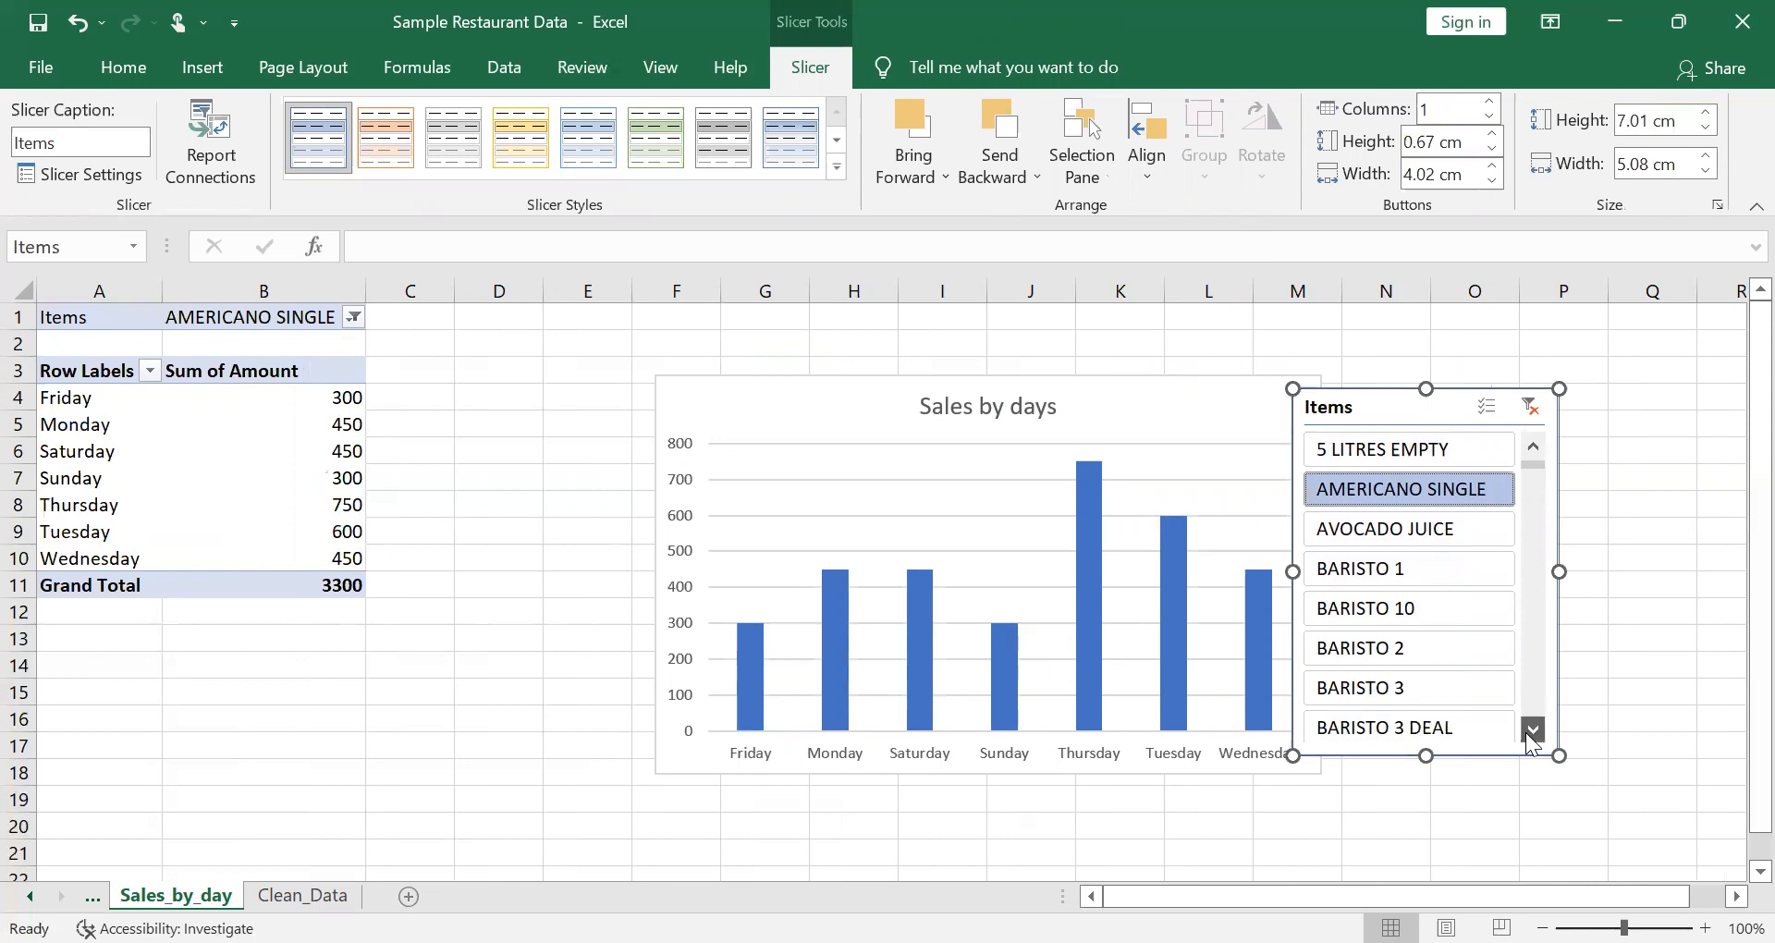
click(1420, 653)
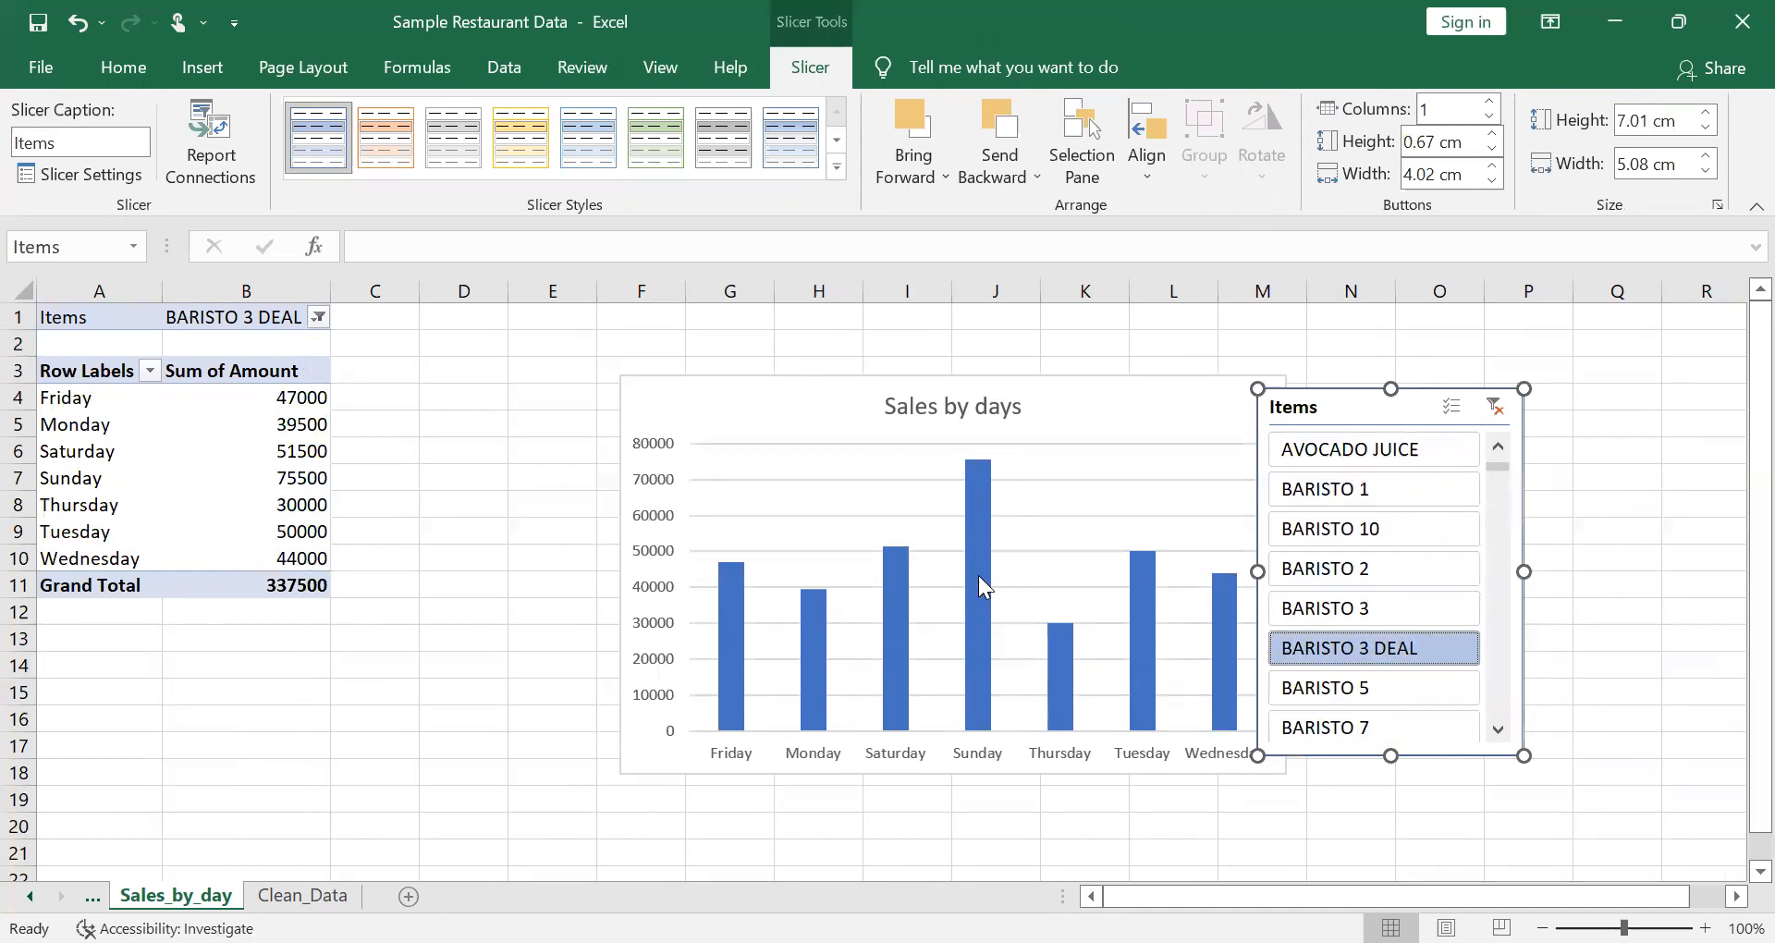
mouse_move(978, 577)
click(1503, 736)
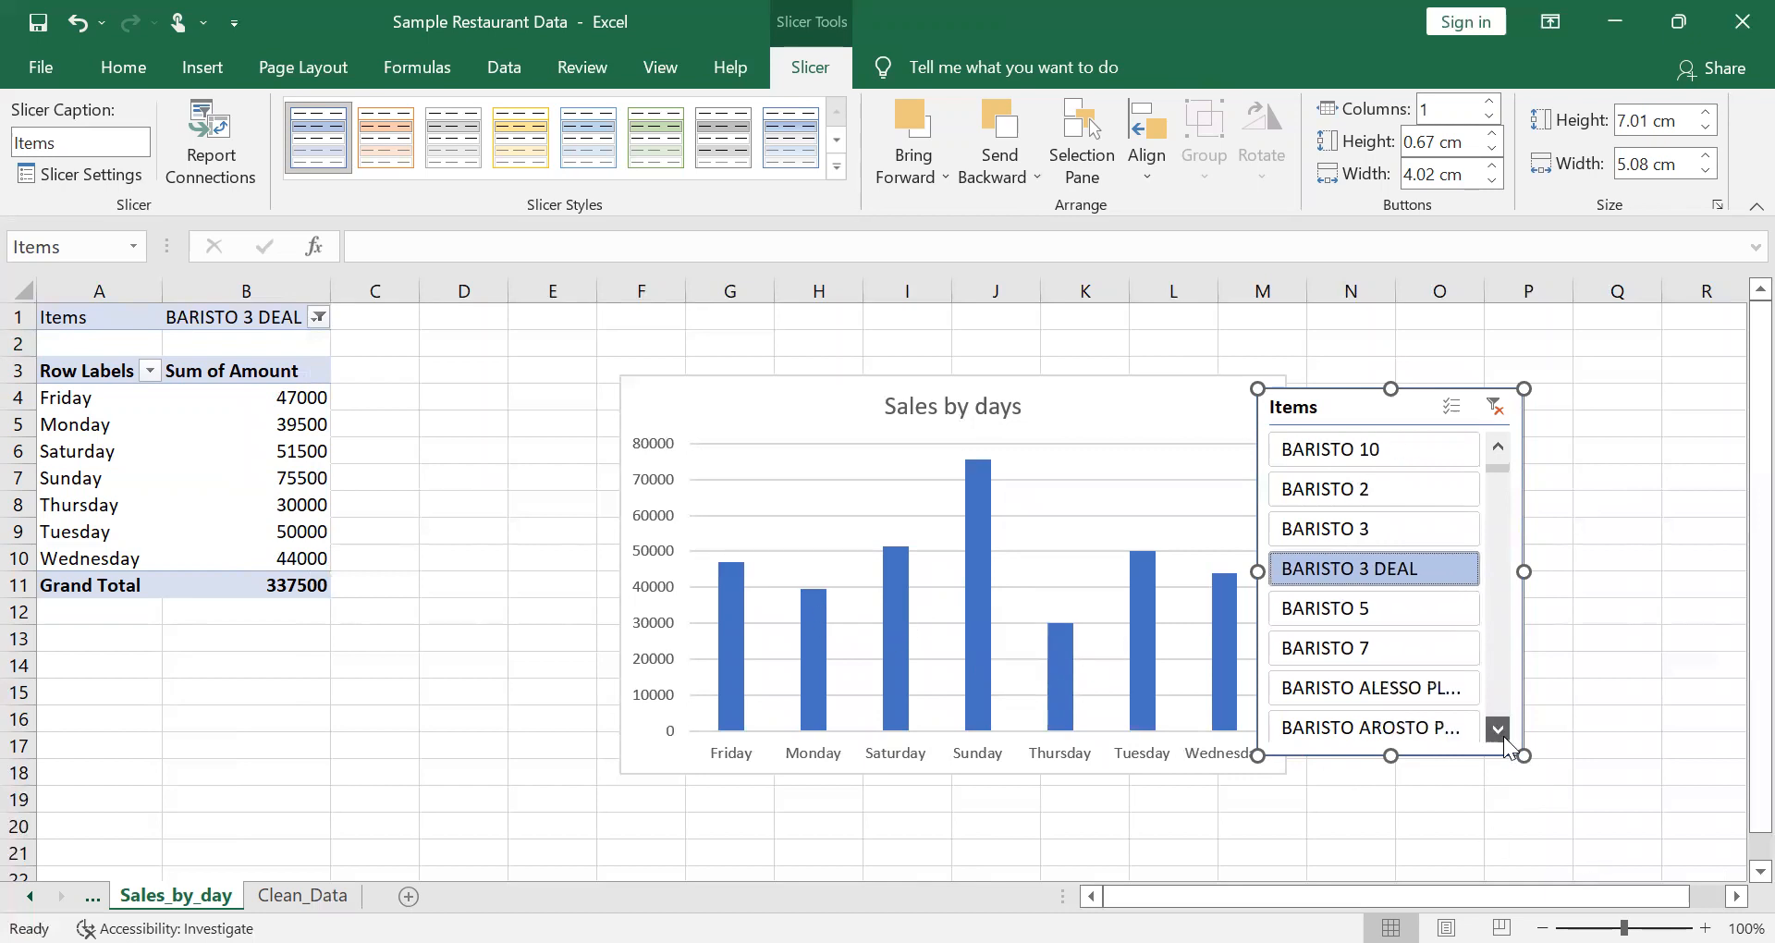
click(1387, 649)
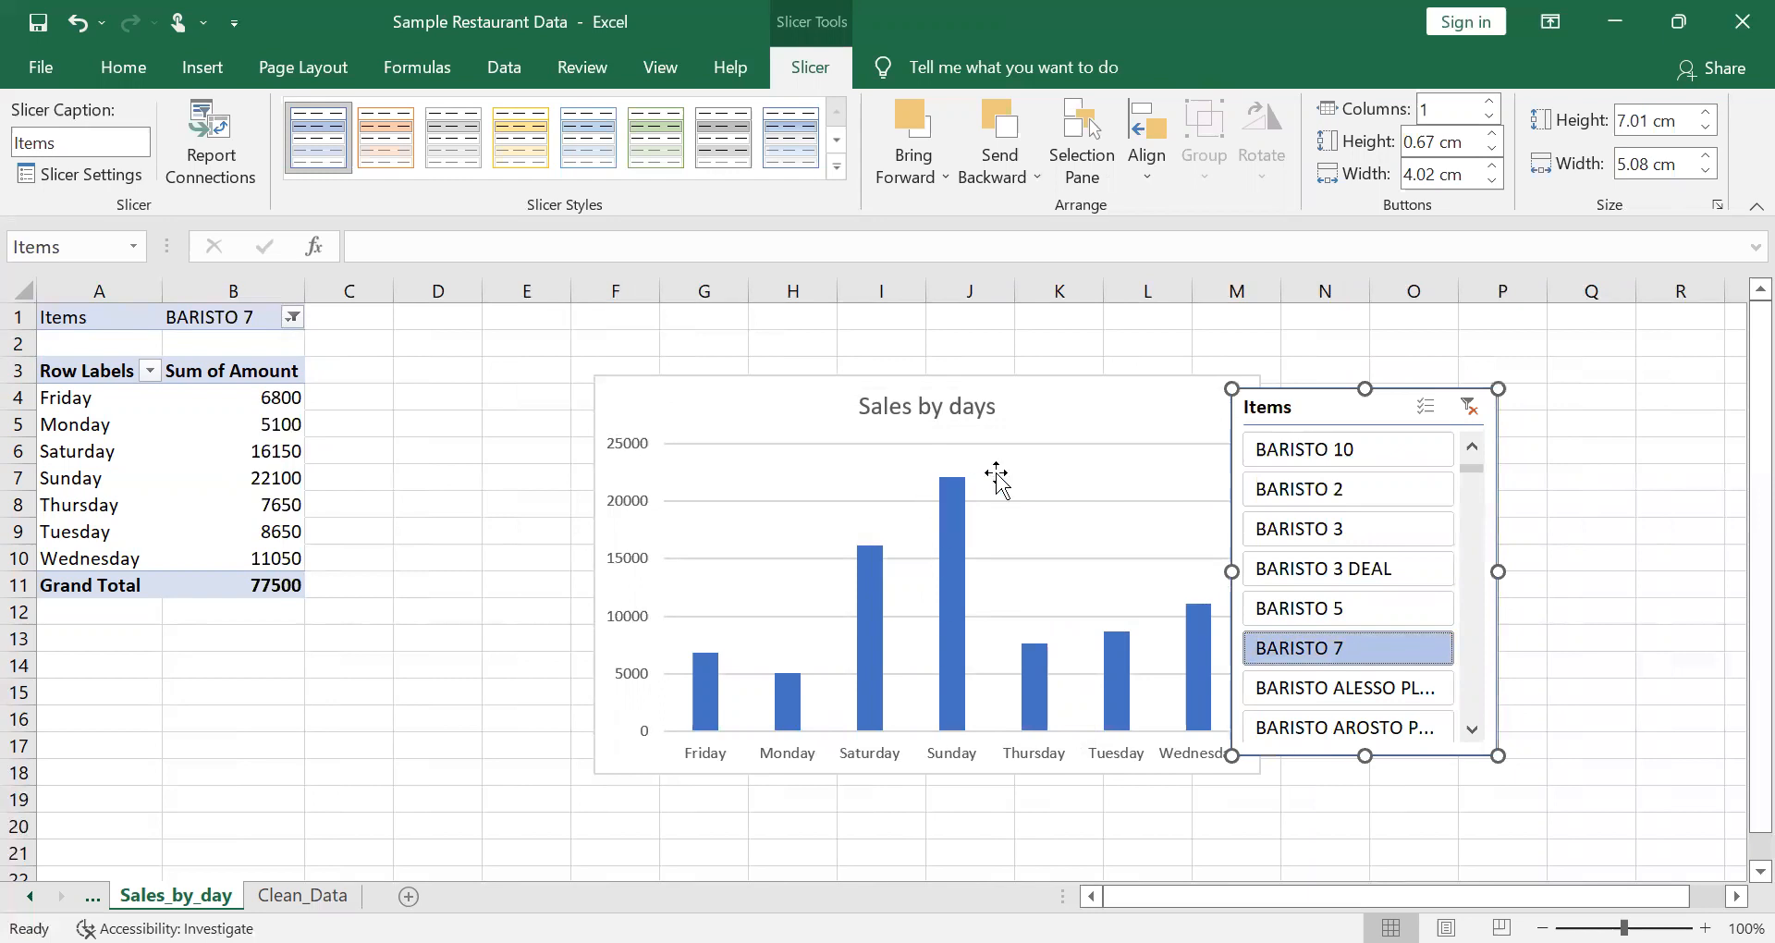
scroll(1480, 742, down, 5)
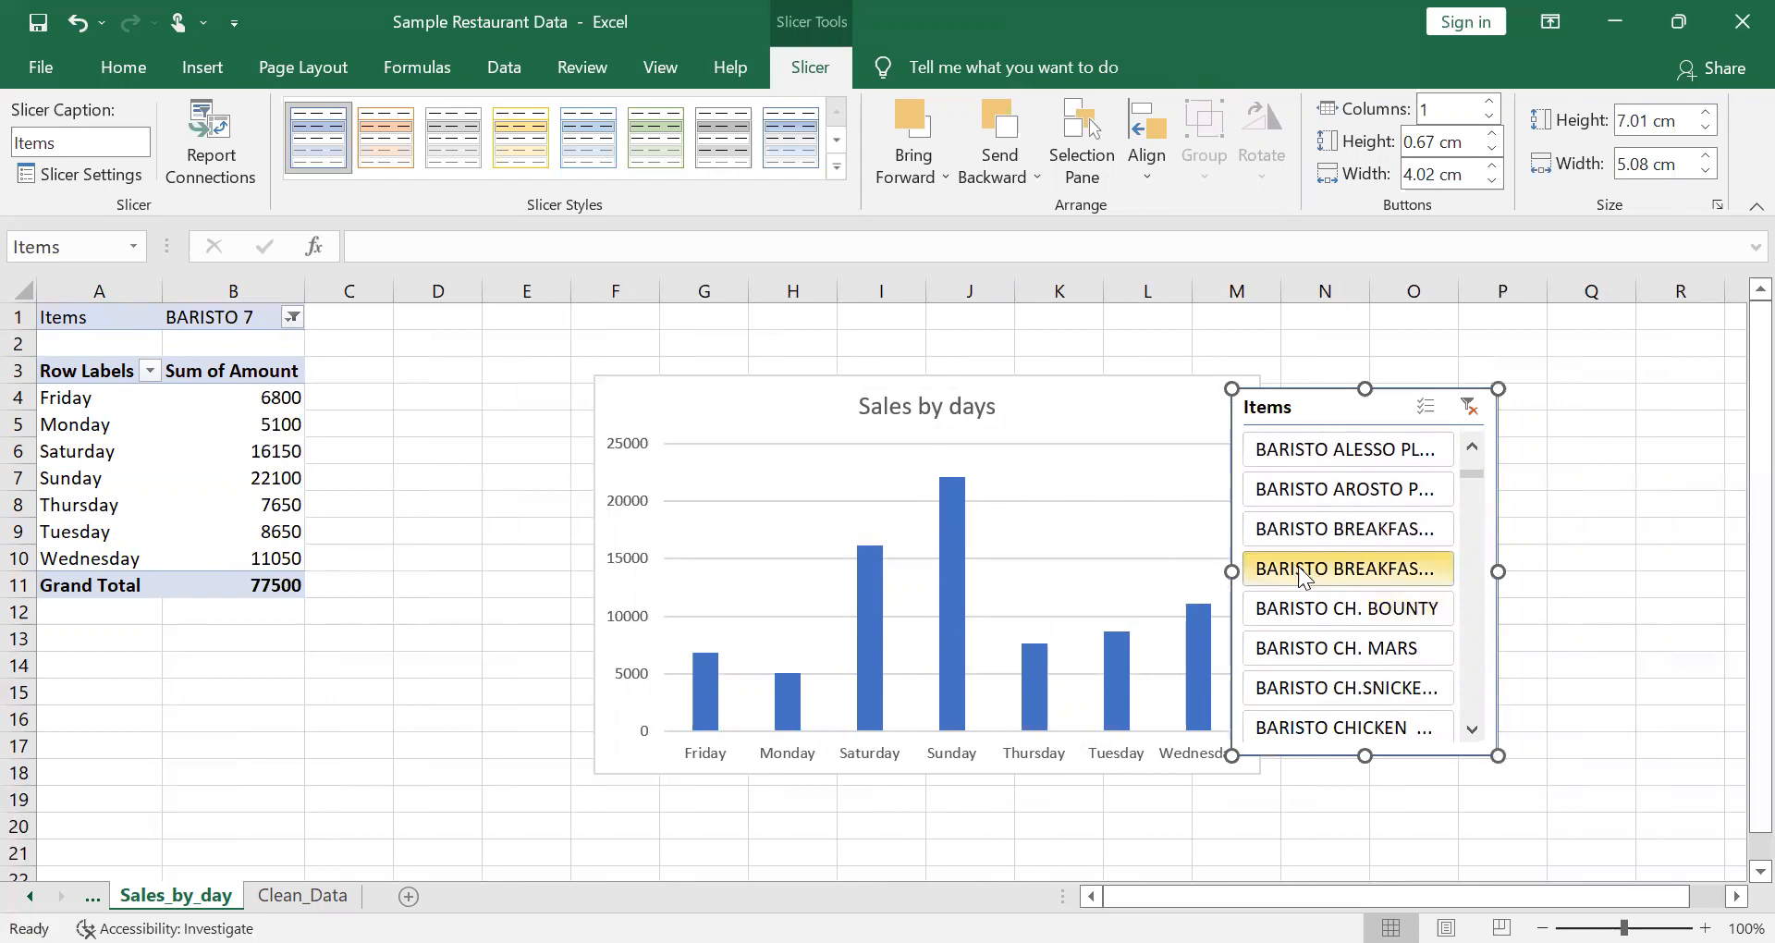
click(1313, 577)
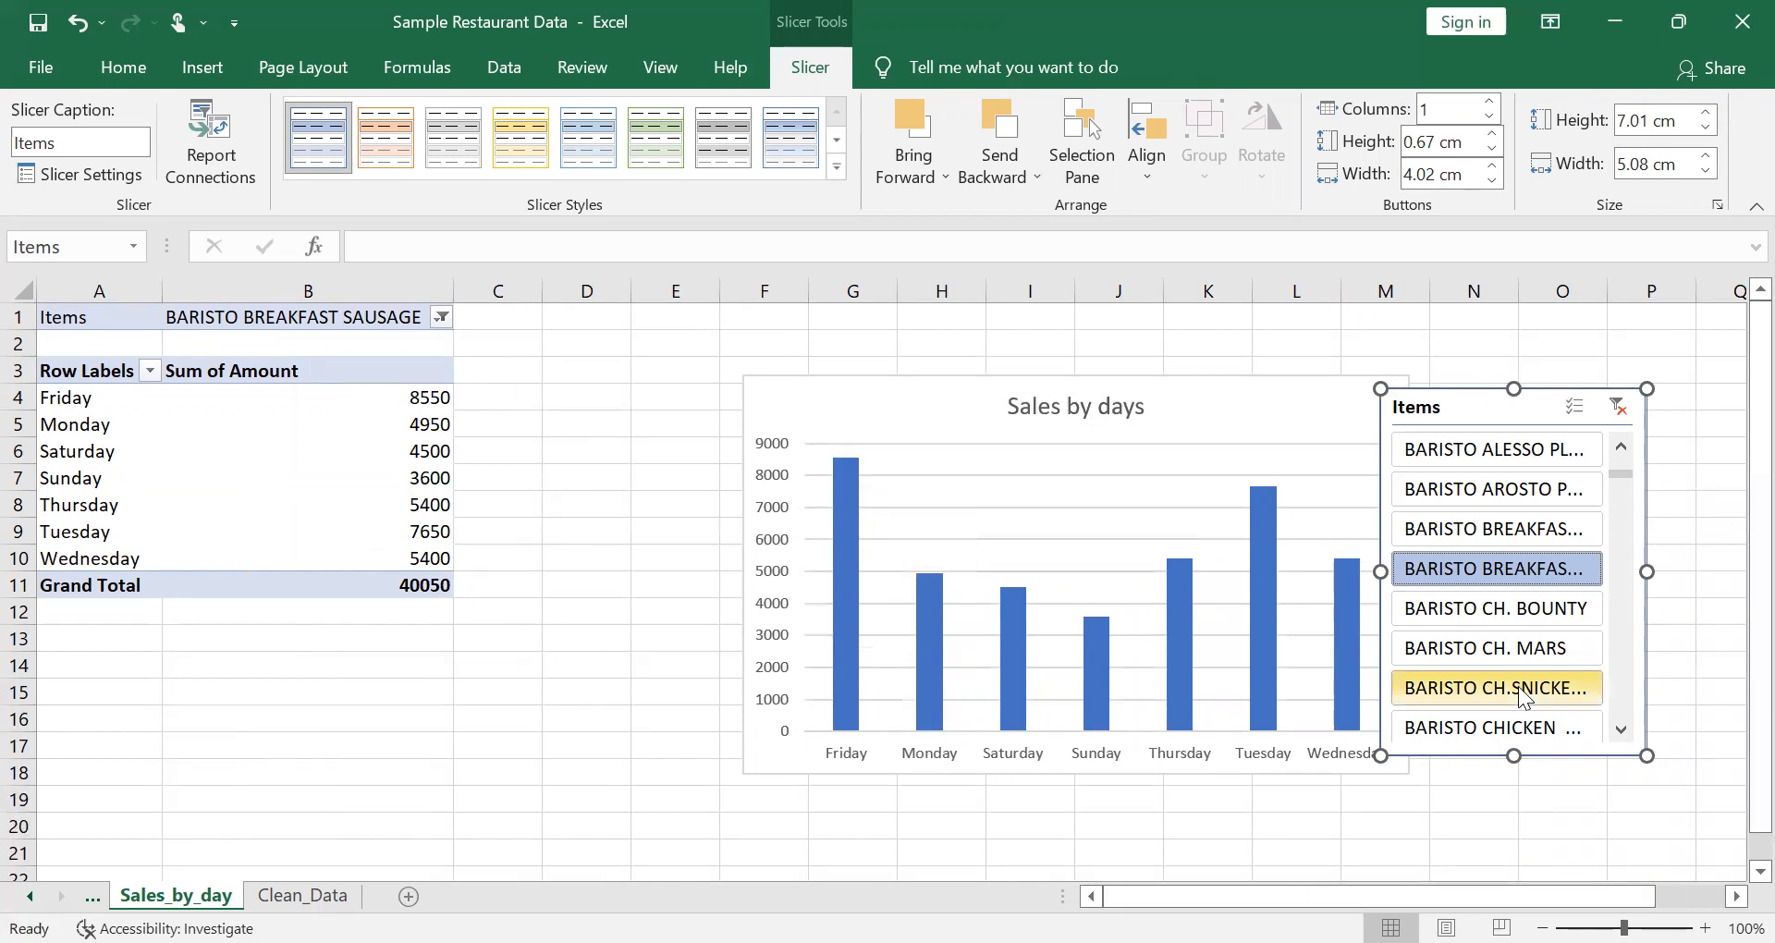
Clear the Items slicer's filter and move the slicer right, clear of the chart
click(1625, 399)
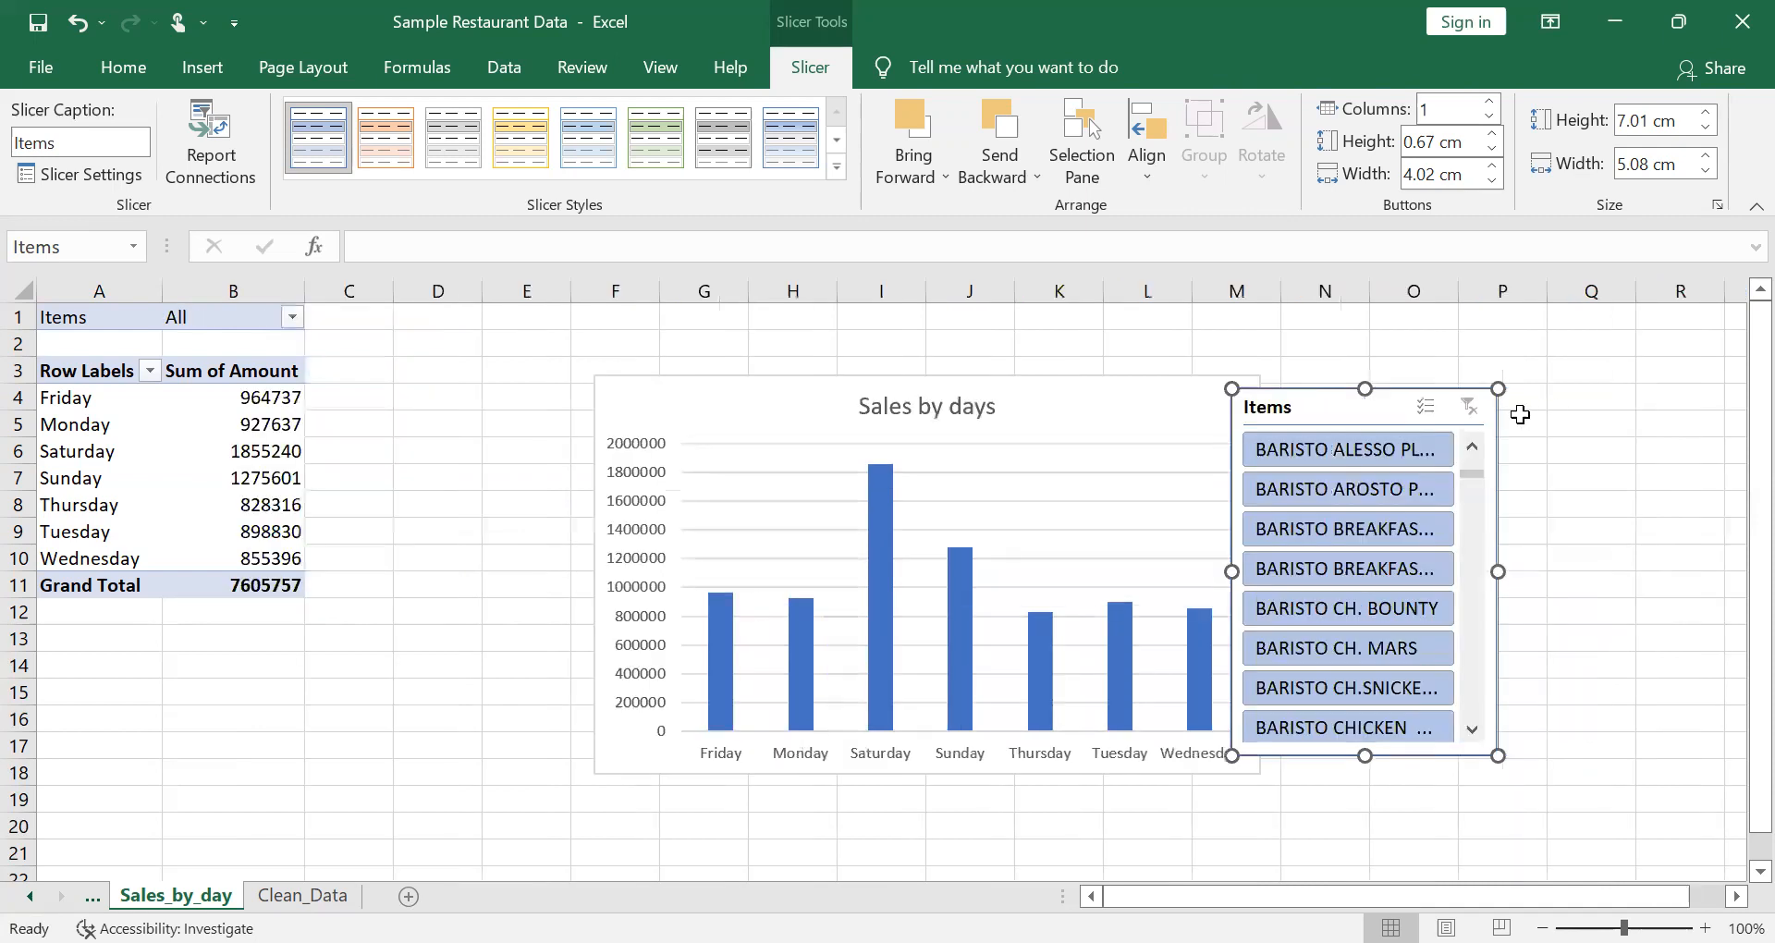
drag(1404, 404, 1451, 402)
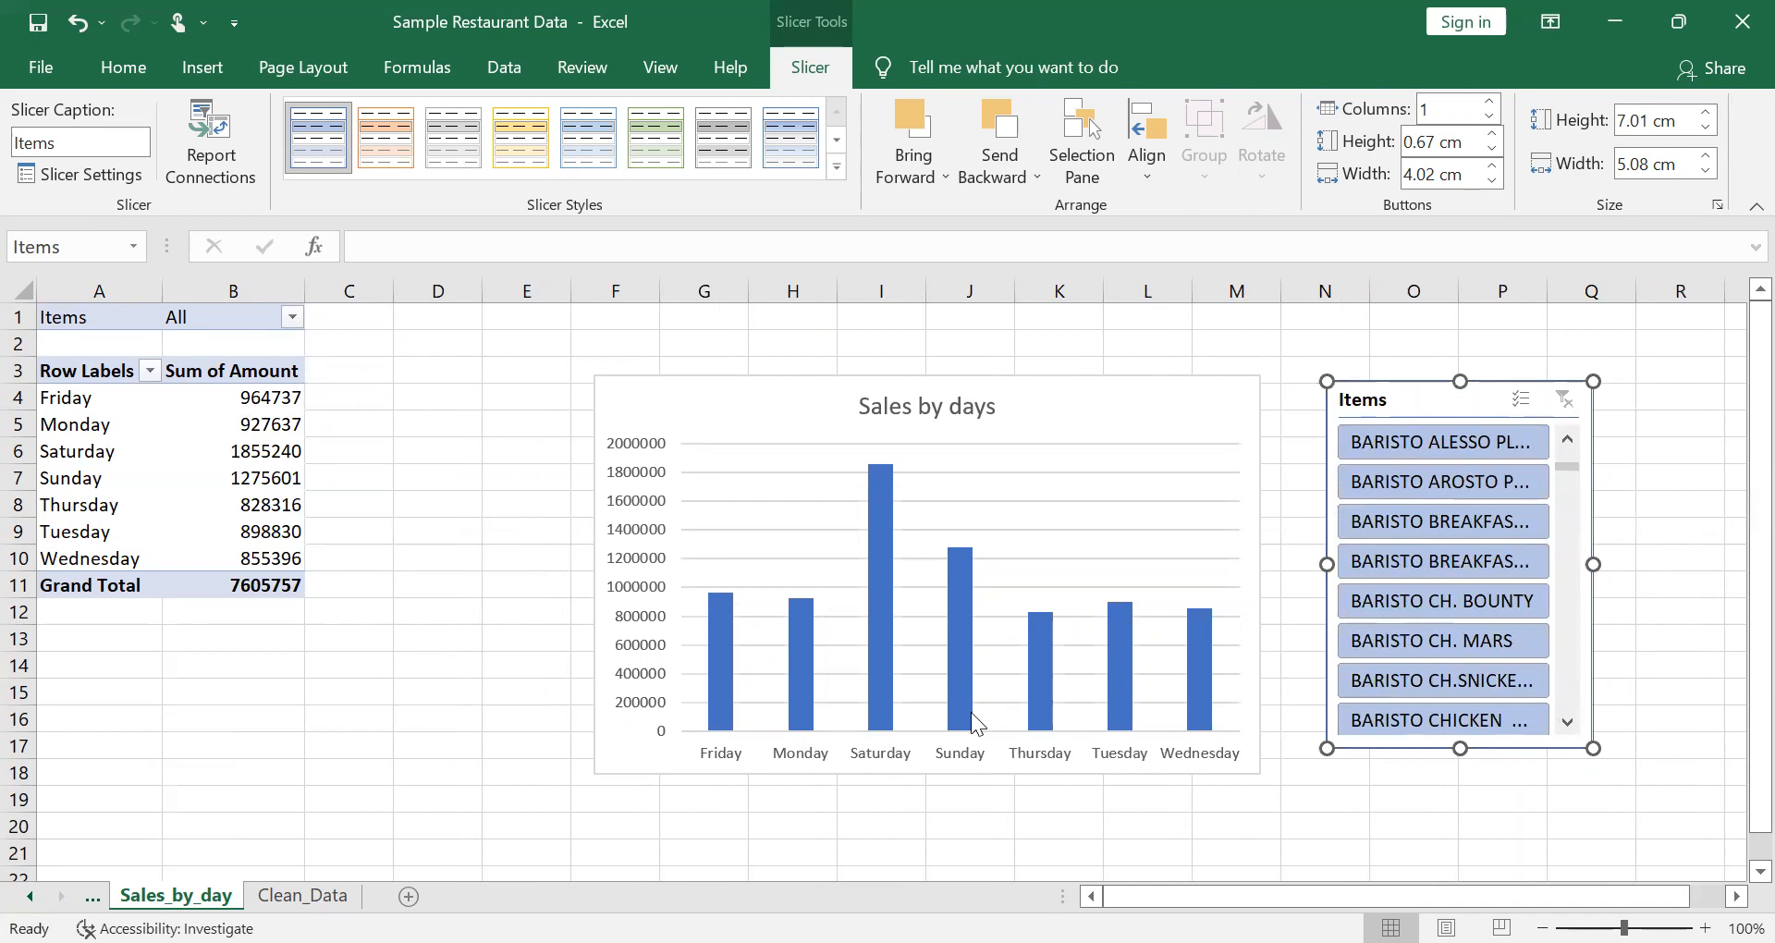
Select the Sales by days PivotChart on the Sales_by_day worksheet
click(30, 897)
click(31, 897)
click(30, 897)
click(31, 897)
click(30, 897)
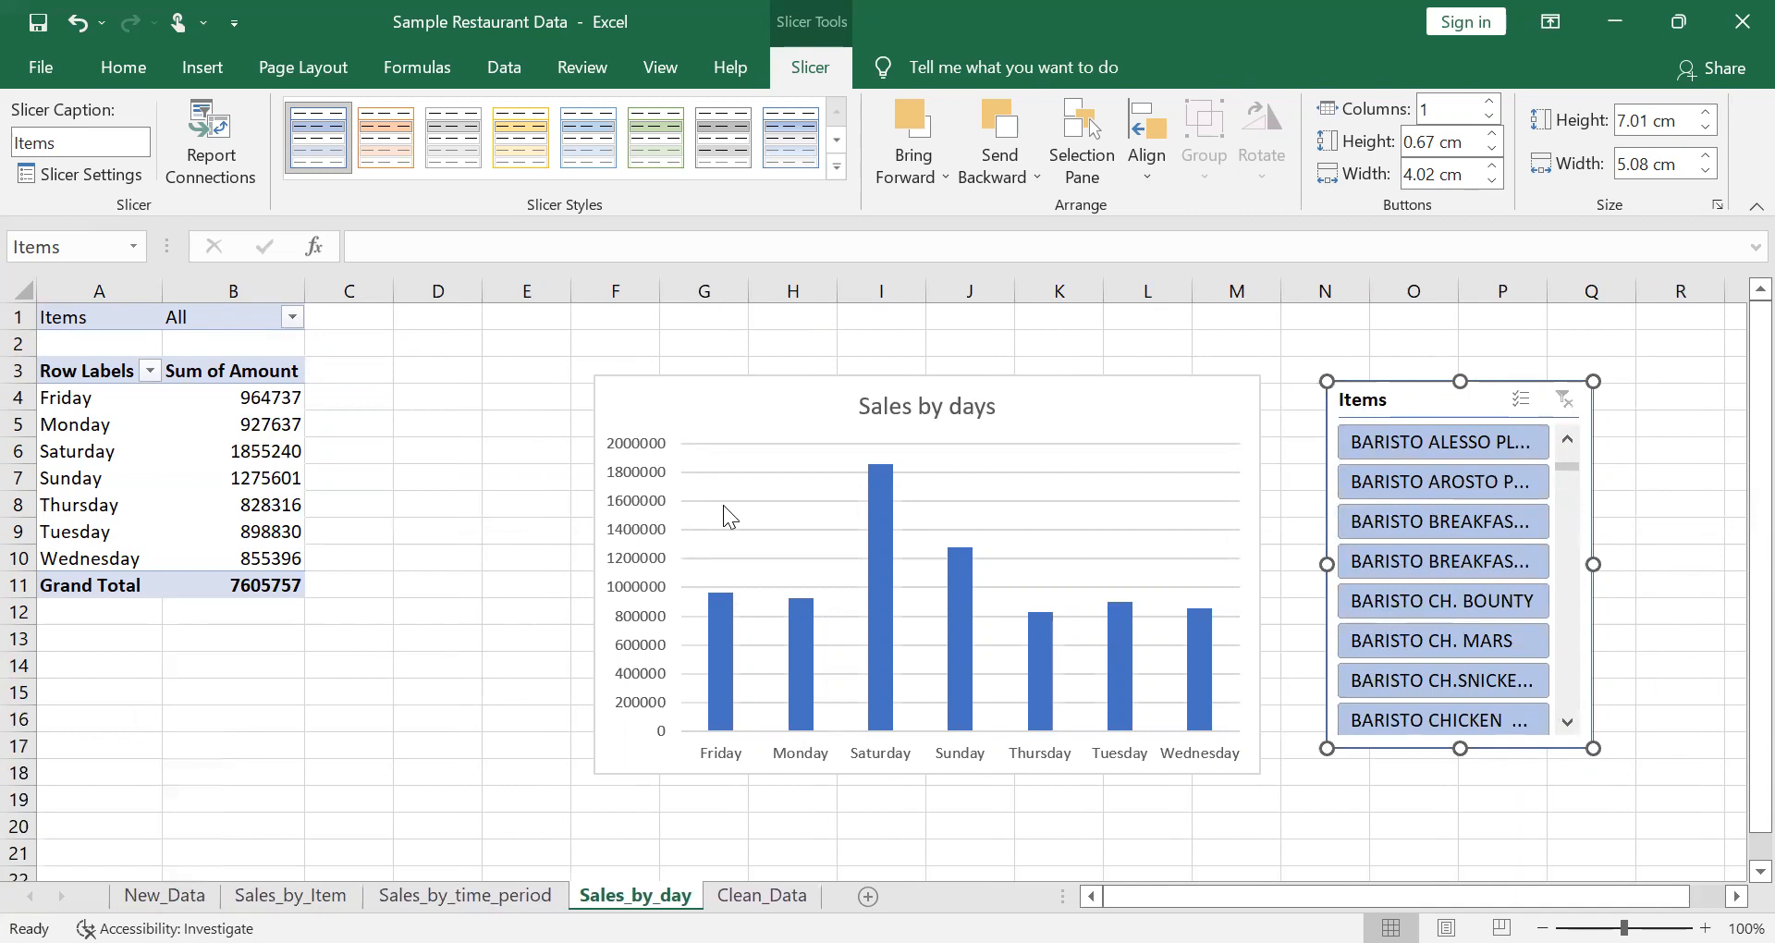
click(777, 403)
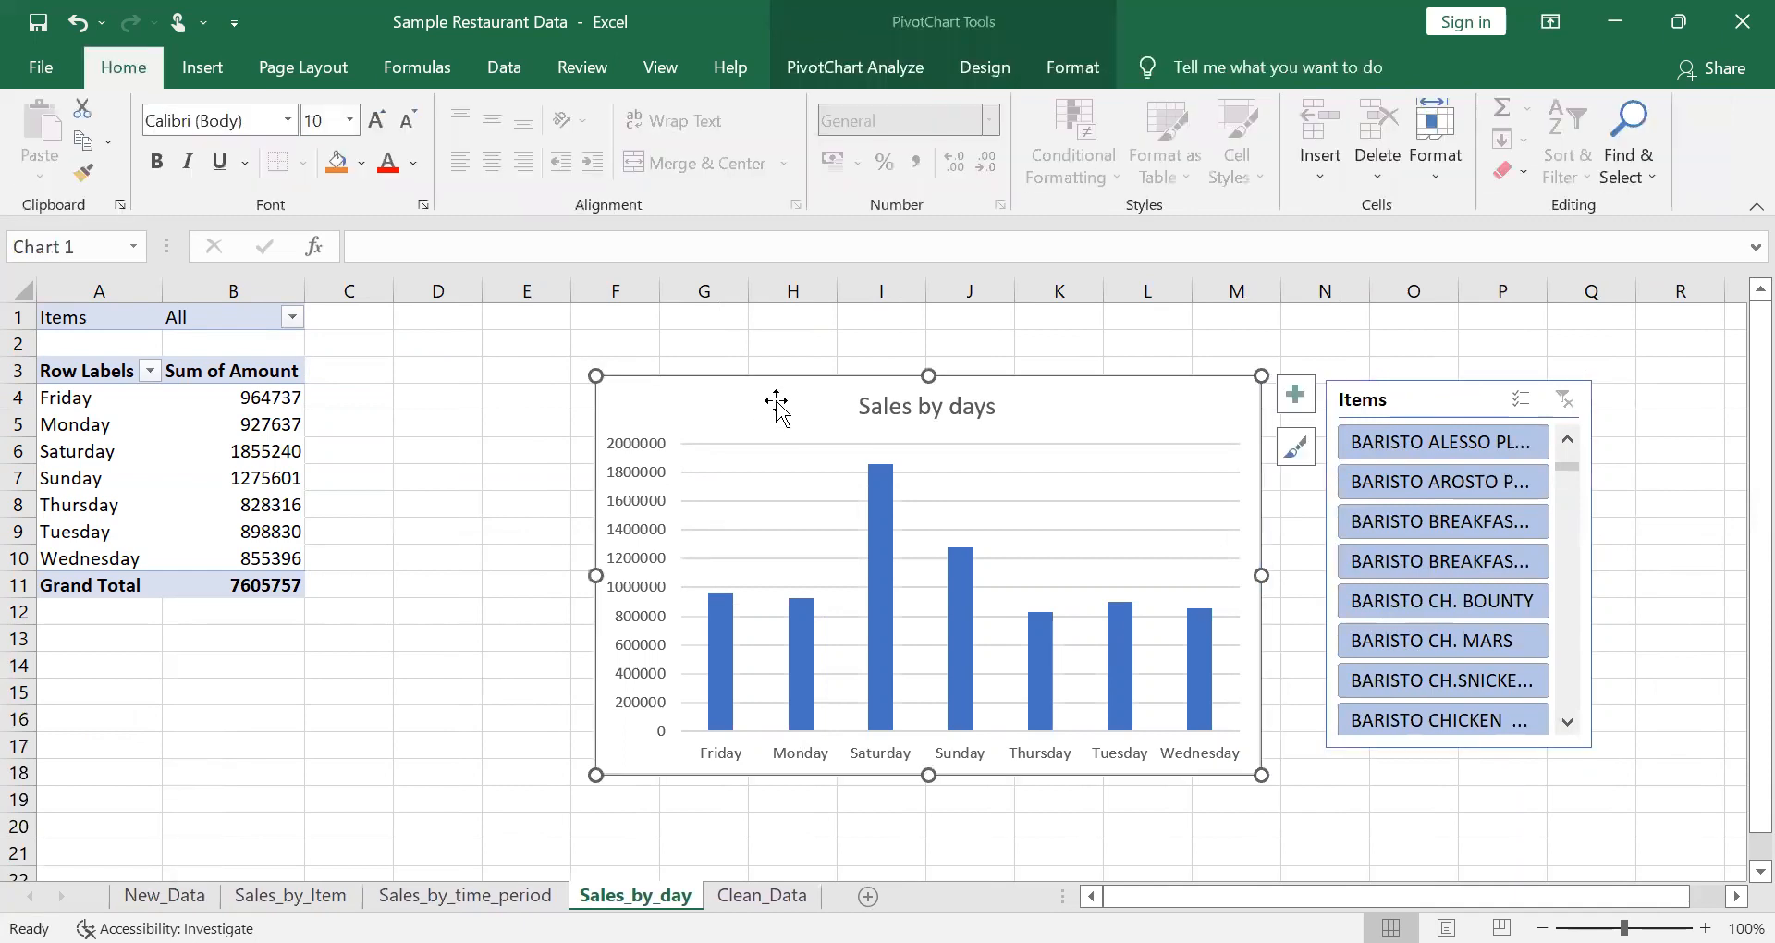